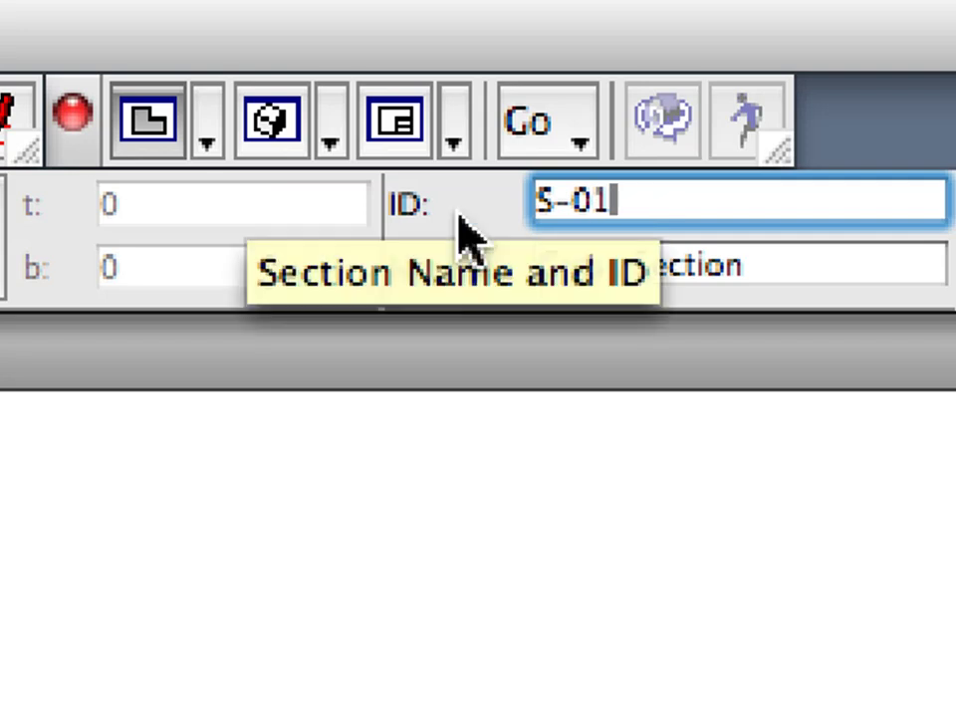
{"action": "left_click_drag", "start_coordinate": [792, 264], "coordinate": [514, 263]}
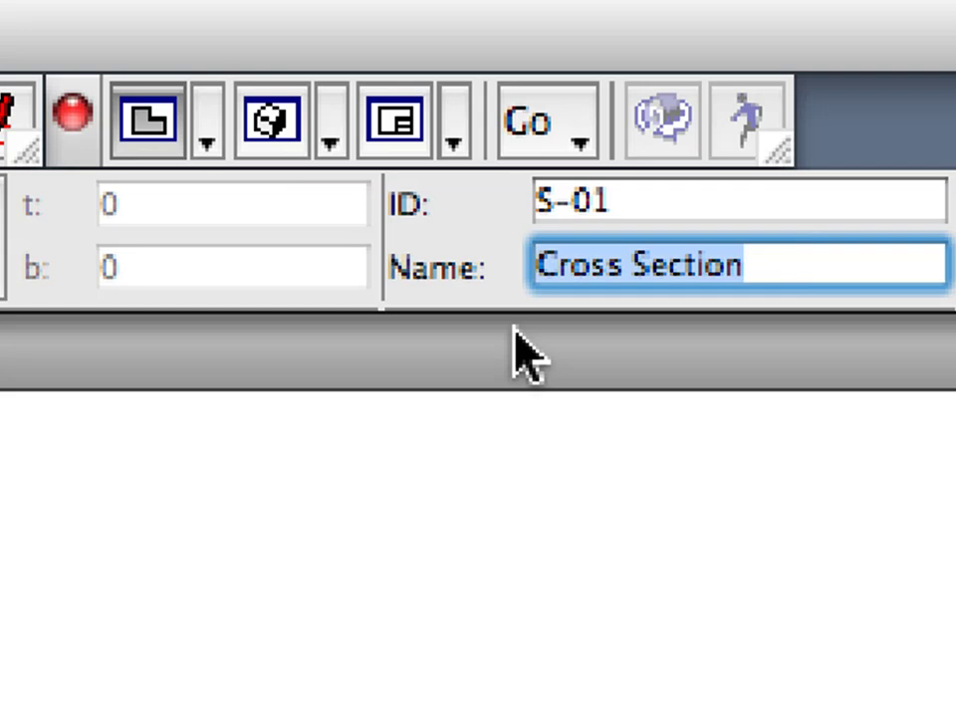
{"action": "double_click", "coordinate": [594, 267]}
{"action": "type", "text": "Lon"}
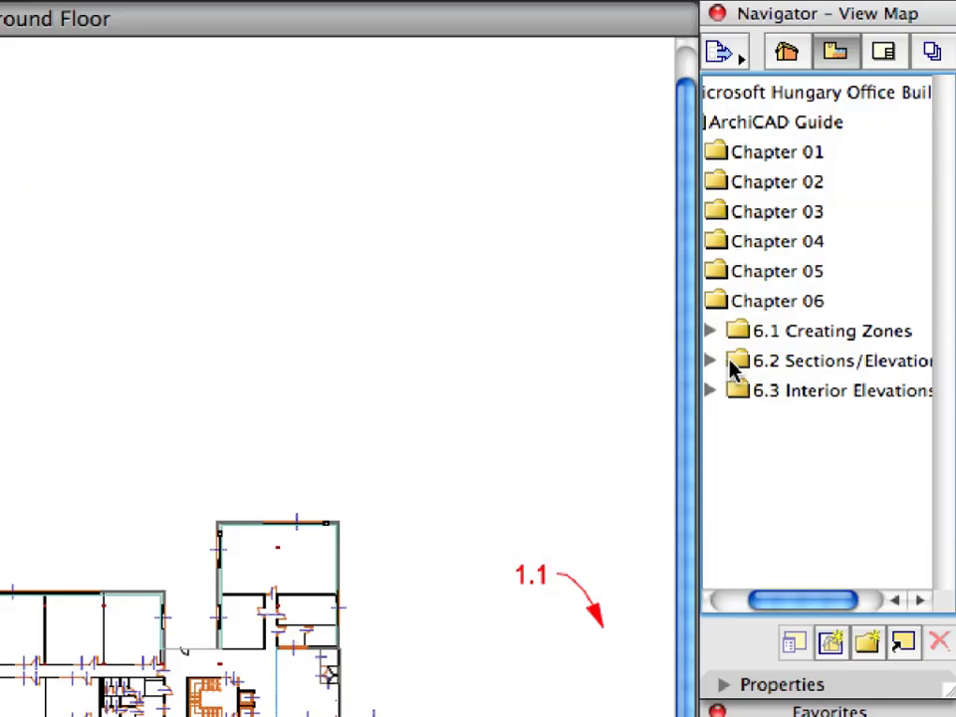
Open the 6.2.1 Section-01 view from the 6.2 Sections/Elevations folder of Chapter 06
{"action": "left_click", "coordinate": [730, 368]}
{"action": "left_click", "coordinate": [714, 365]}
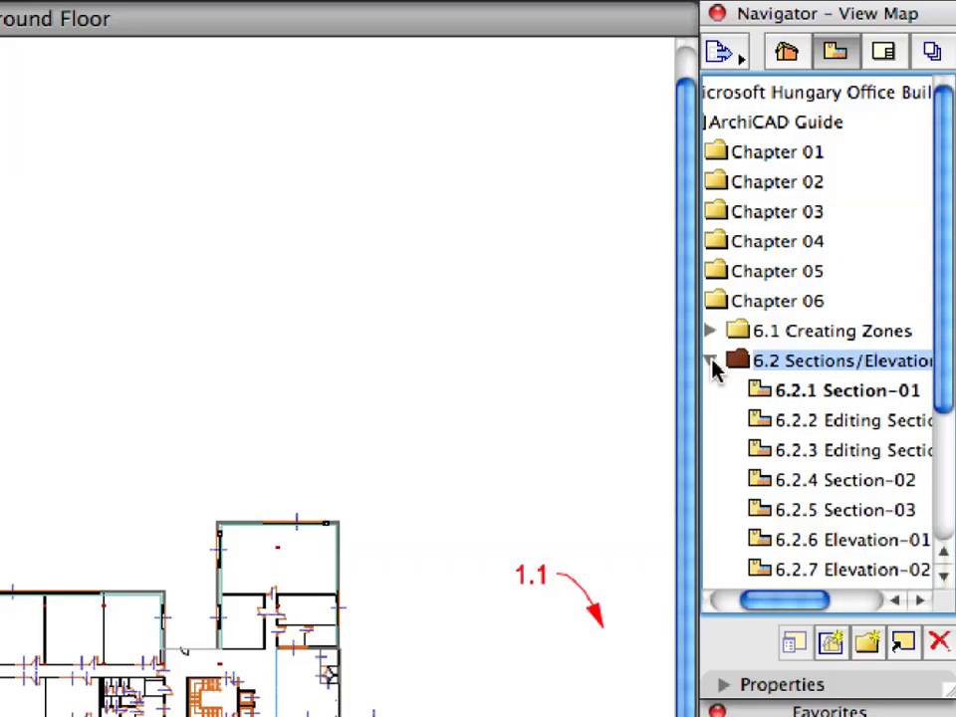
{"action": "double_click", "coordinate": [764, 392]}
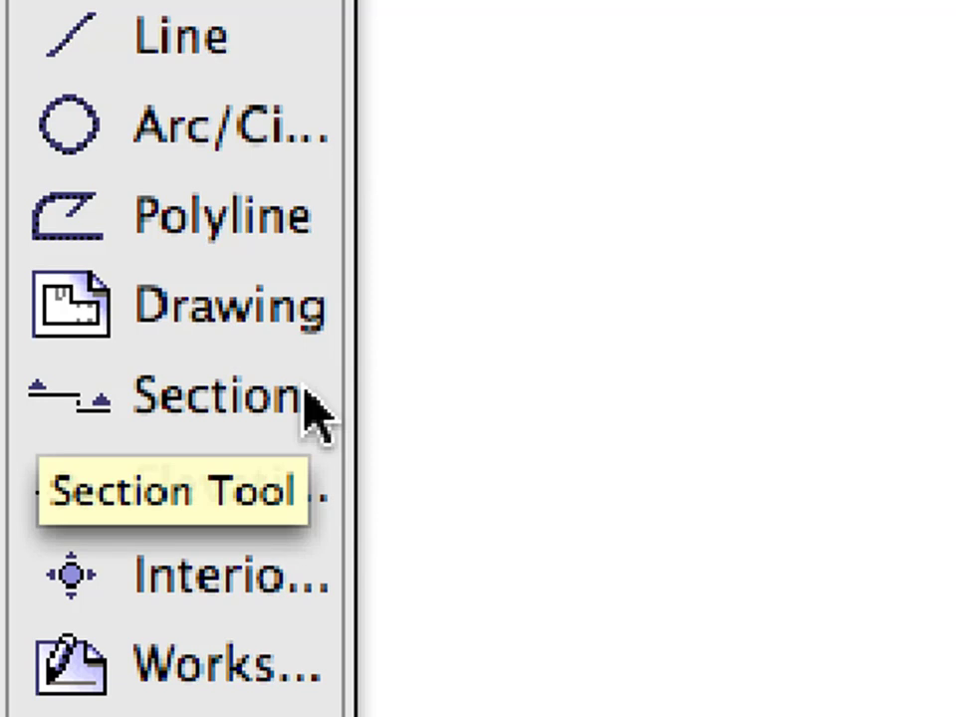
Activate the Section tool with the Section-01 favorite and set the section ID to S-01
{"action": "left_click", "coordinate": [316, 409]}
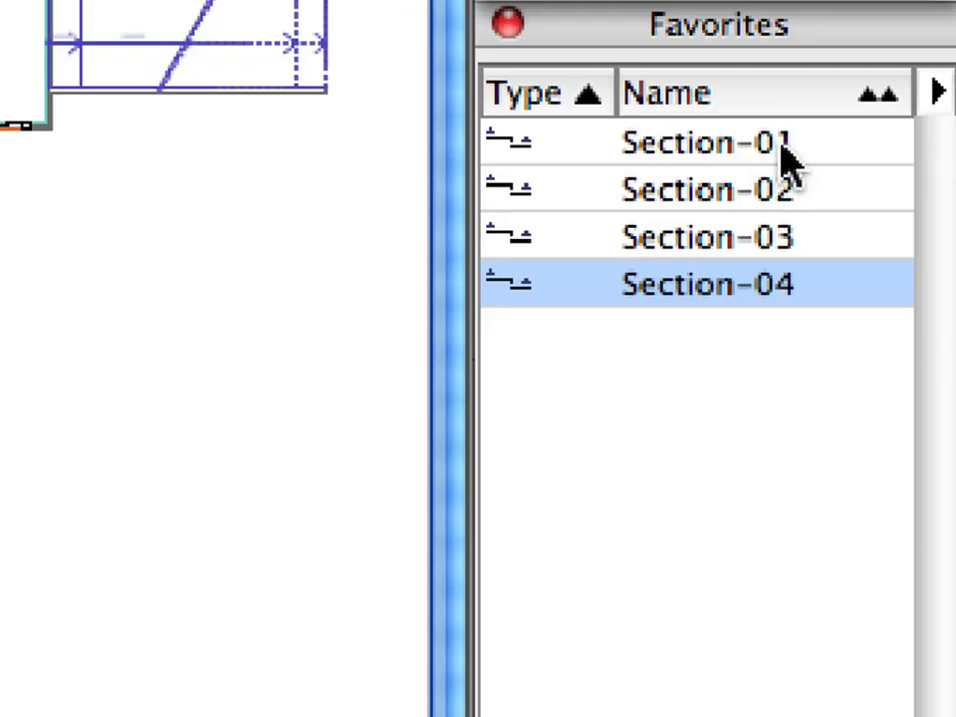
{"action": "left_click", "coordinate": [782, 146]}
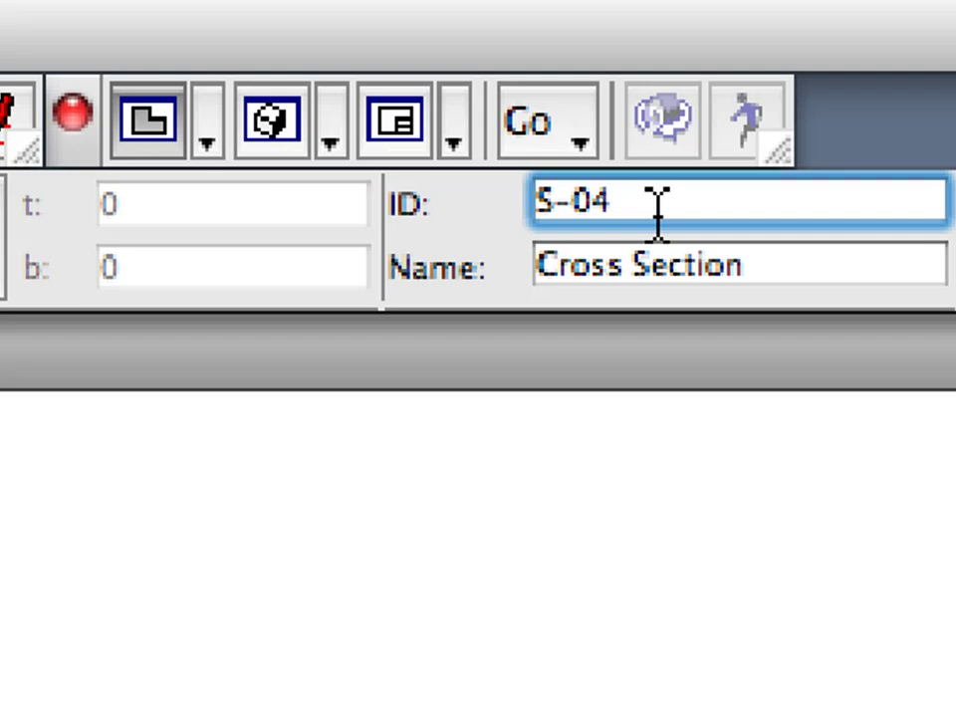
{"action": "key", "text": "BackSpace"}
{"action": "type", "text": "1"}
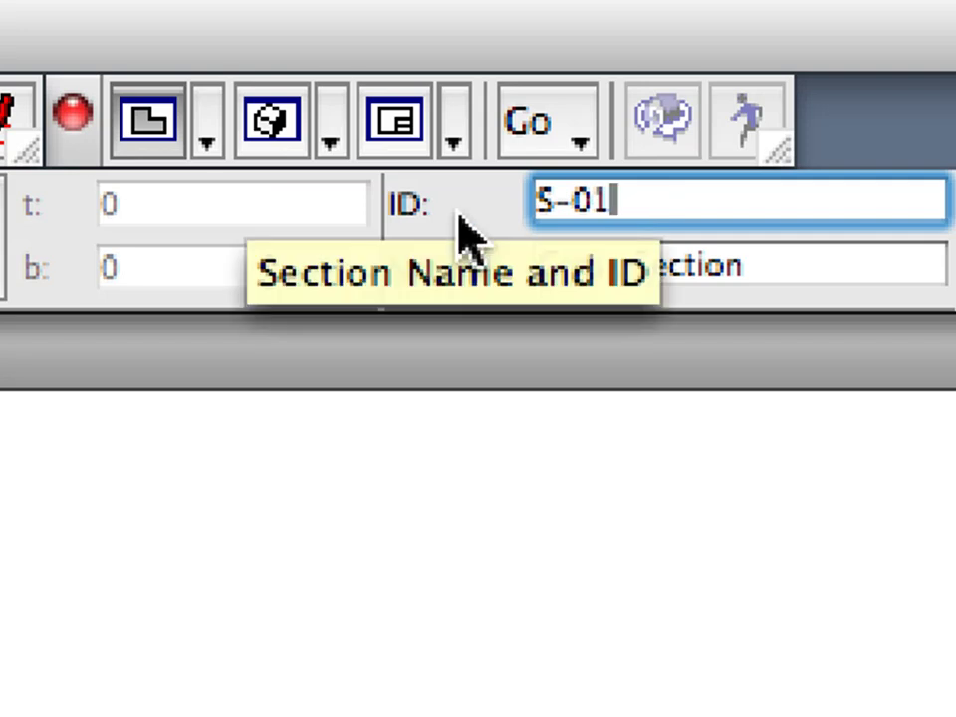
Change the section's name to Longitudinal Section
{"action": "left_click_drag", "start_coordinate": [792, 263], "coordinate": [523, 354]}
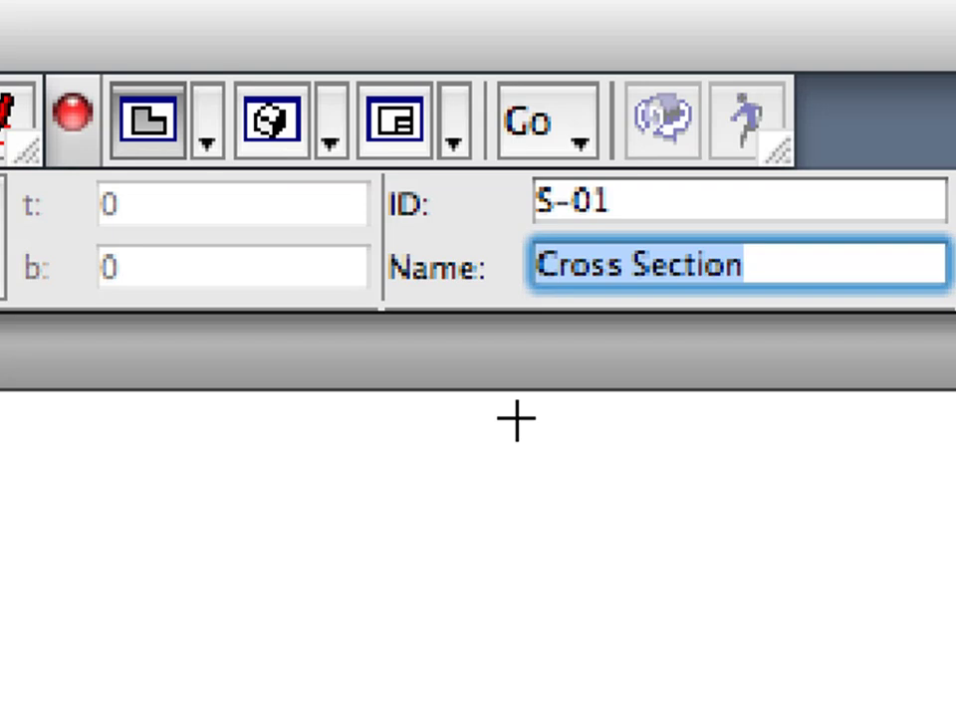
{"action": "left_click", "coordinate": [593, 265]}
{"action": "double_click", "coordinate": [594, 265]}
{"action": "type", "text": "Longitudinal"}
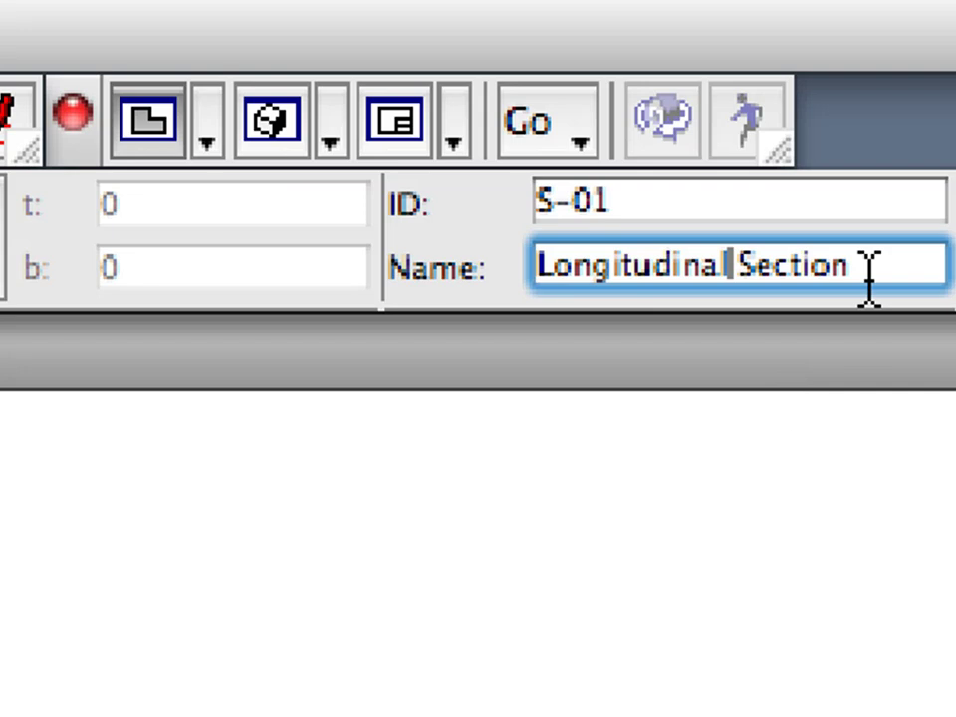
{"action": "left_click_drag", "start_coordinate": [849, 267], "coordinate": [527, 271]}
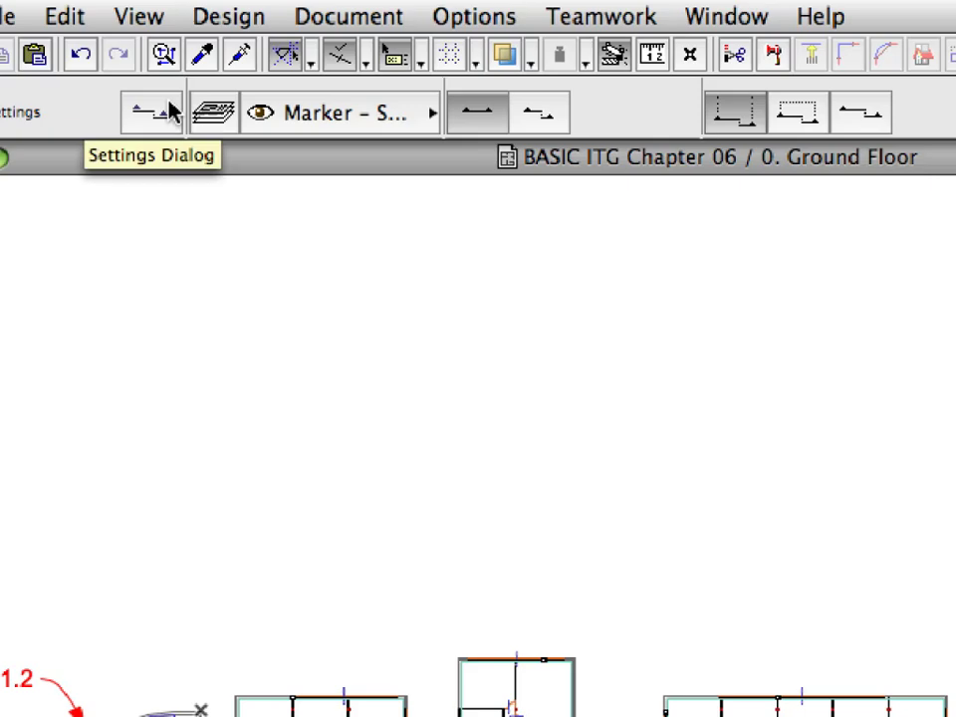
Examine the General section default settings, including the name, the Create new section viewpoint option and the marker reference choices
{"action": "left_click", "coordinate": [171, 113]}
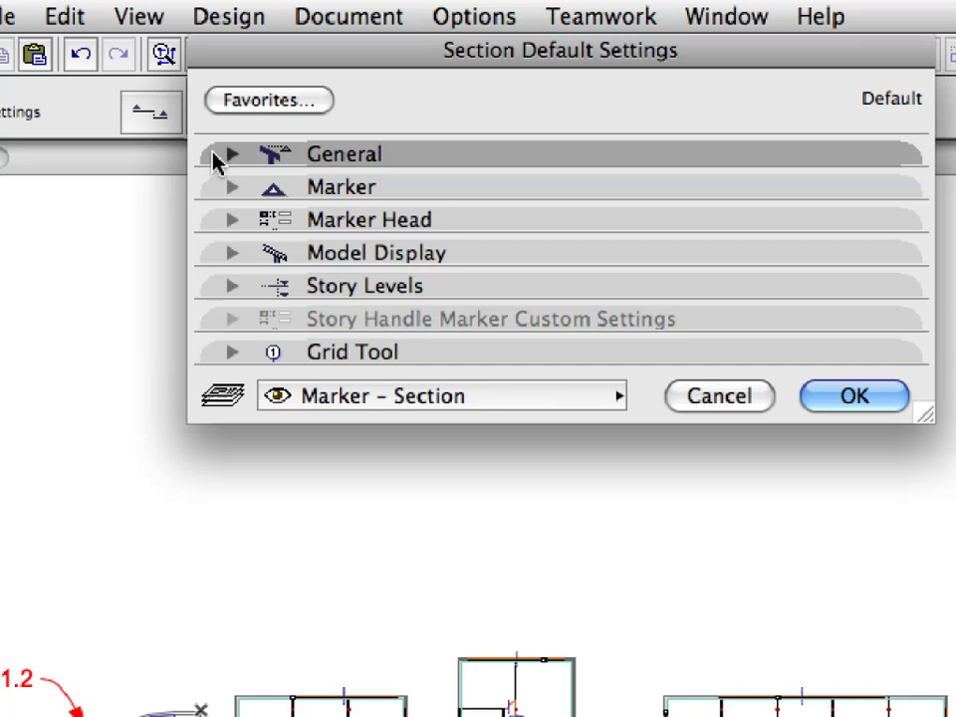
{"action": "left_click", "coordinate": [219, 160]}
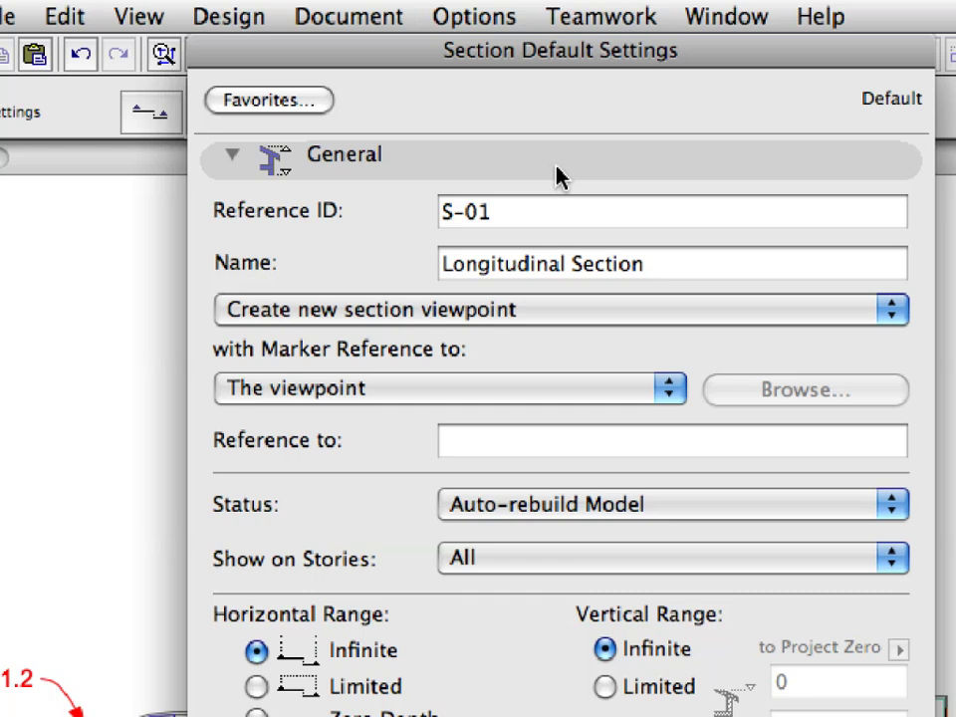
{"action": "key", "text": "Tab"}
{"action": "left_click", "coordinate": [707, 263]}
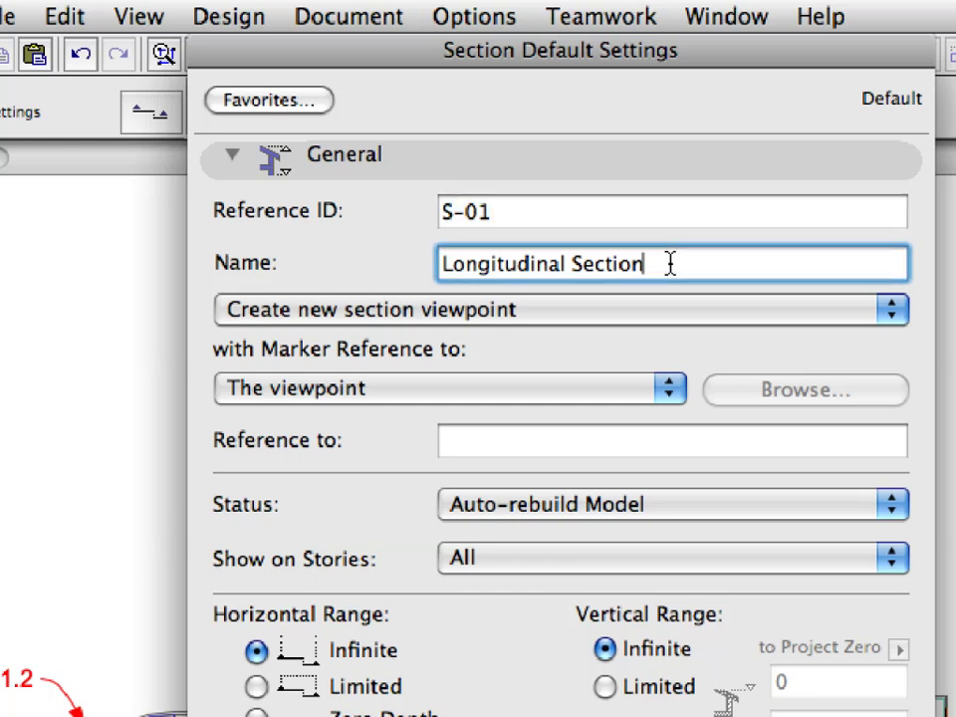
{"action": "left_click_drag", "start_coordinate": [708, 263], "coordinate": [442, 263]}
{"action": "left_click", "coordinate": [590, 311]}
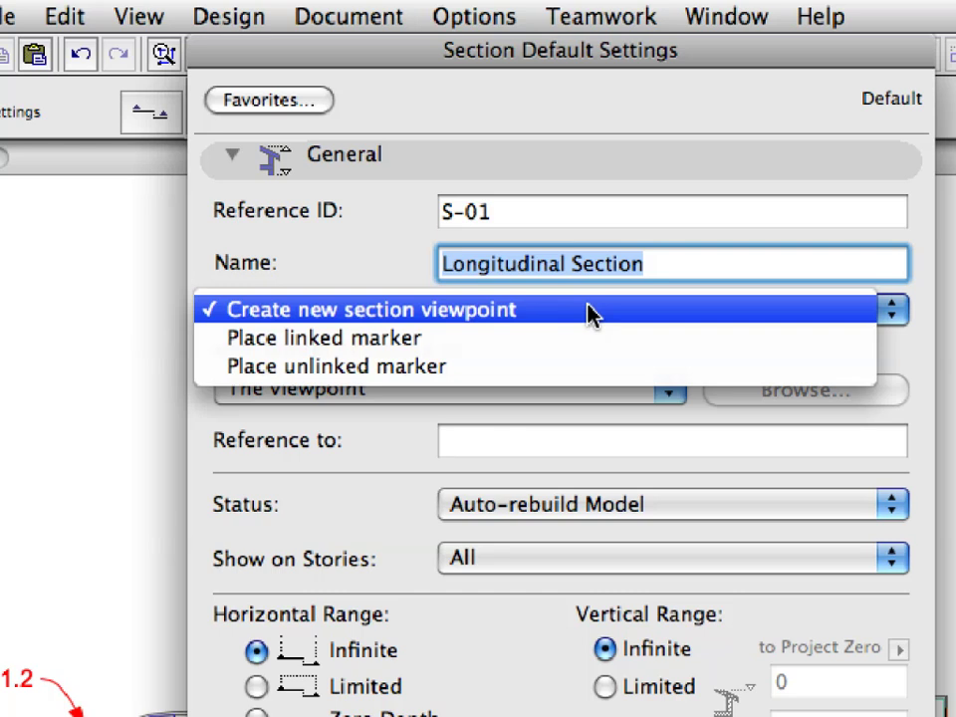
{"action": "left_click", "coordinate": [590, 314]}
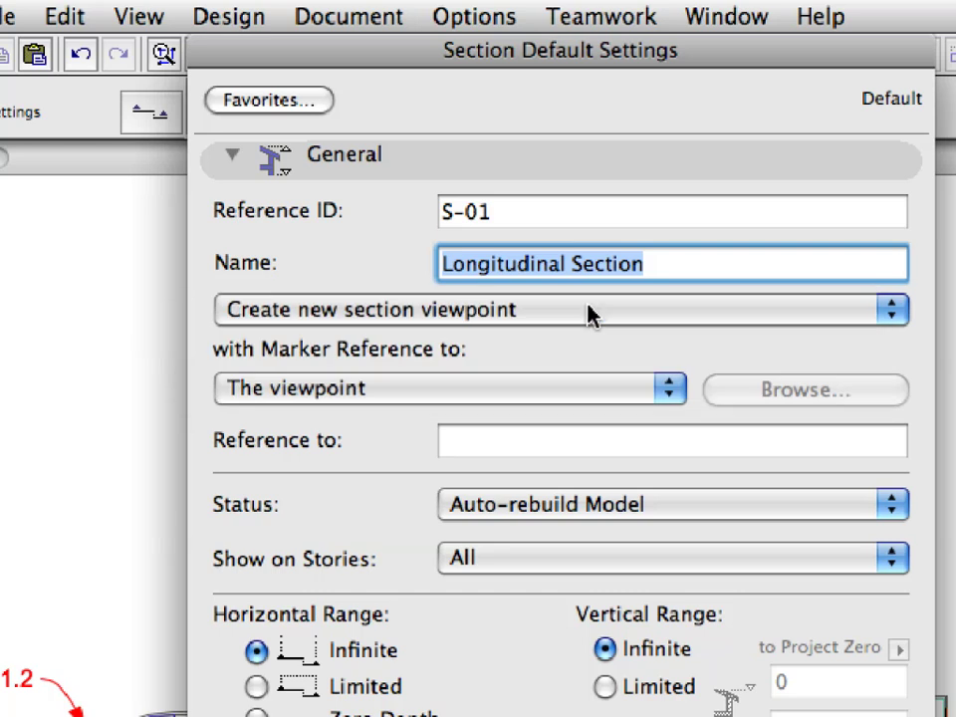
{"action": "left_click", "coordinate": [611, 399]}
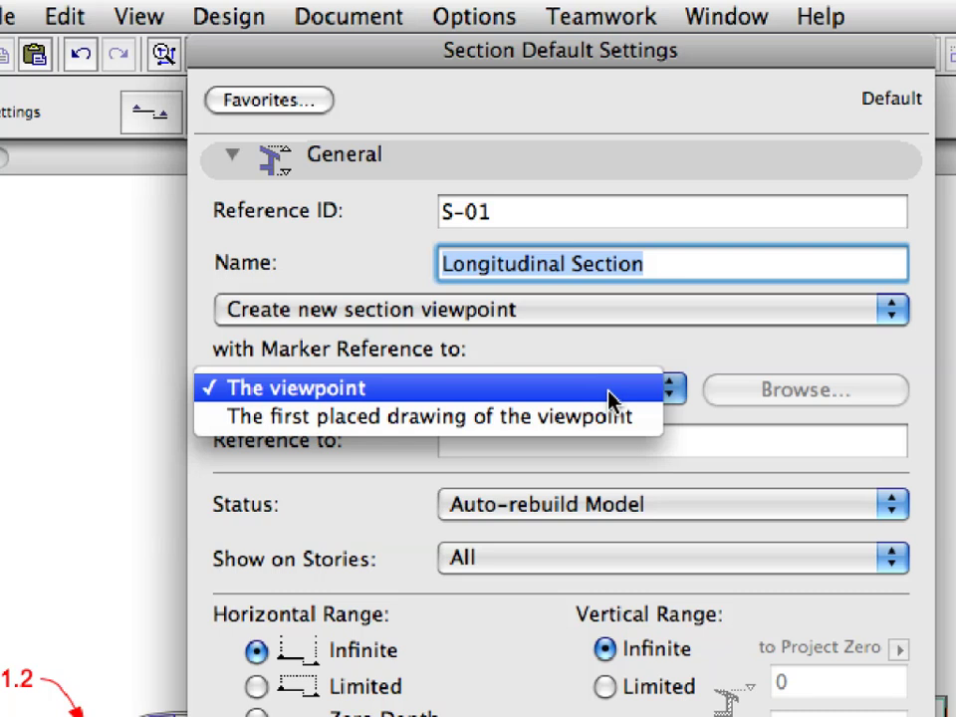
{"action": "left_click", "coordinate": [609, 393]}
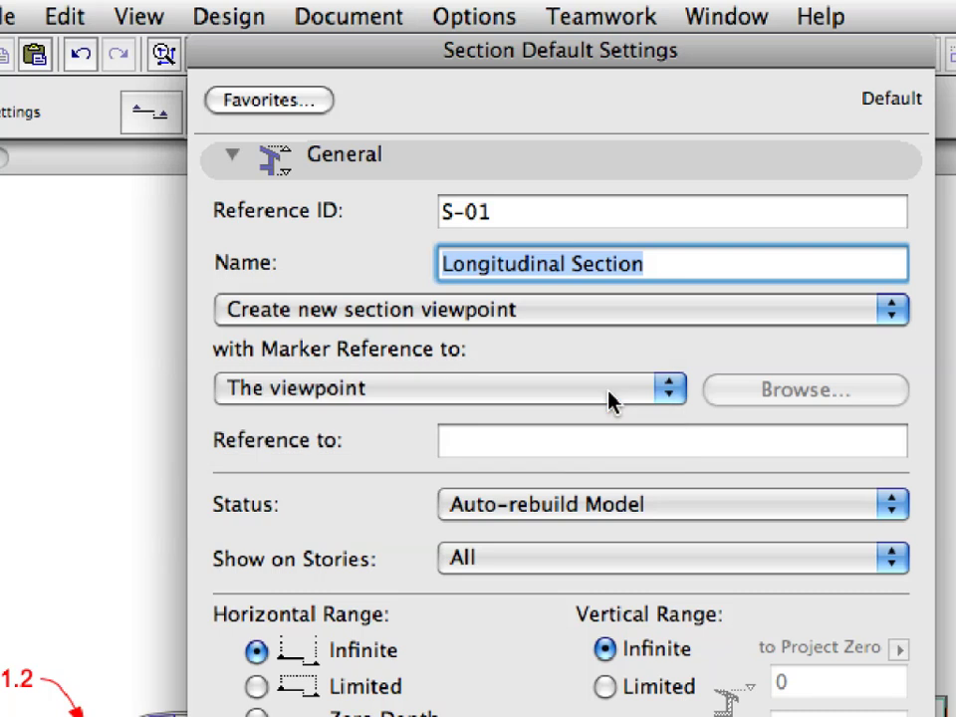
{"action": "left_click", "coordinate": [525, 177]}
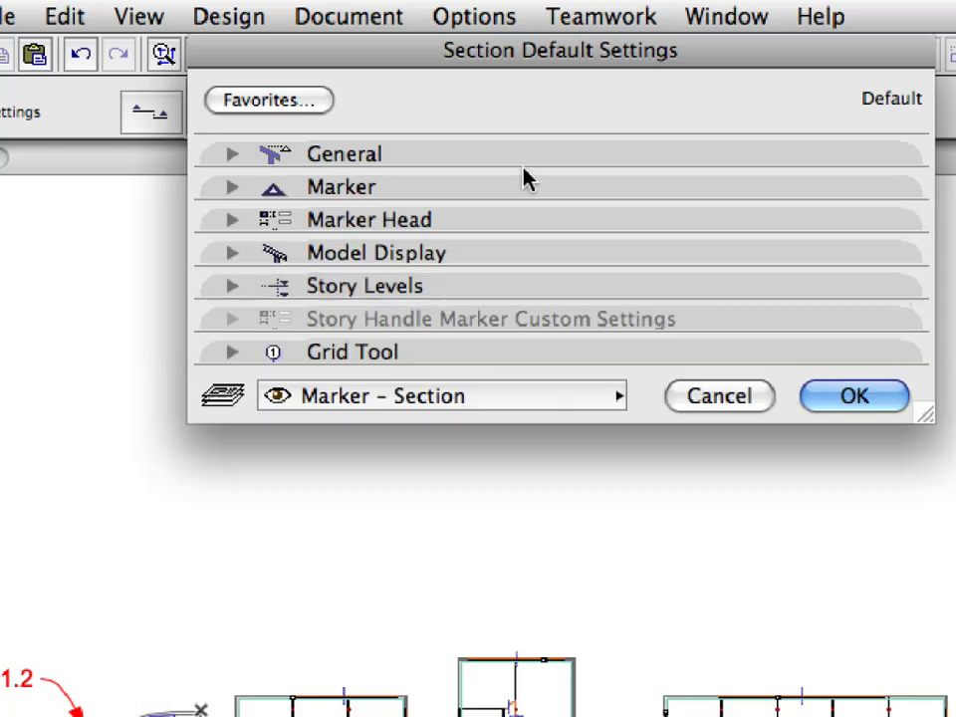
Review the Story Levels section default settings and close the settings without applying changes
{"action": "left_click", "coordinate": [585, 296]}
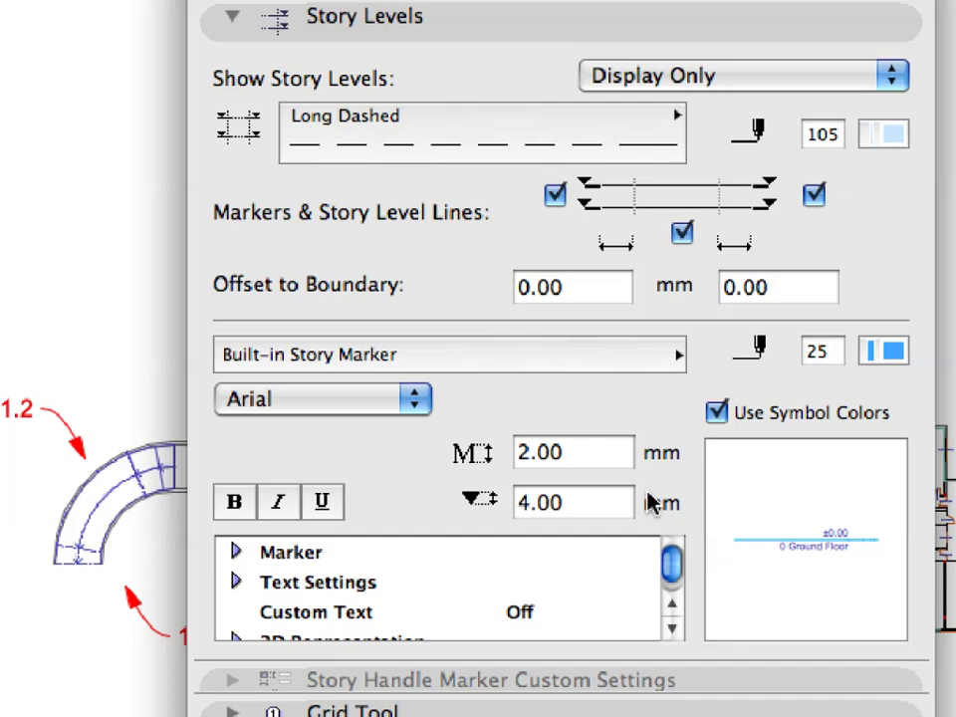
{"action": "left_click", "coordinate": [519, 40]}
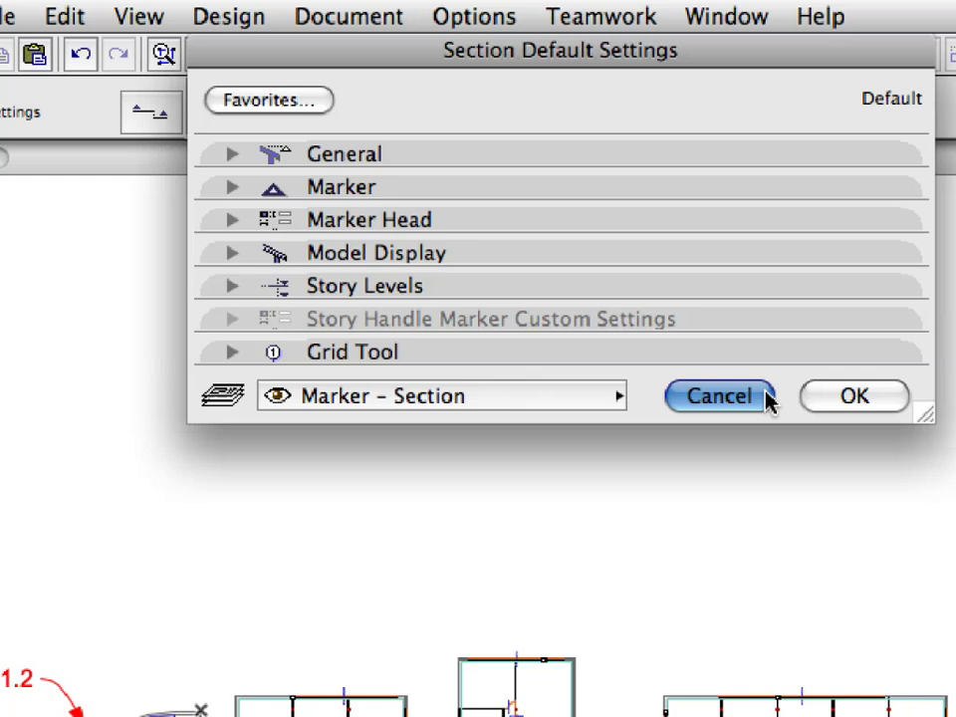
{"action": "left_click", "coordinate": [769, 398]}
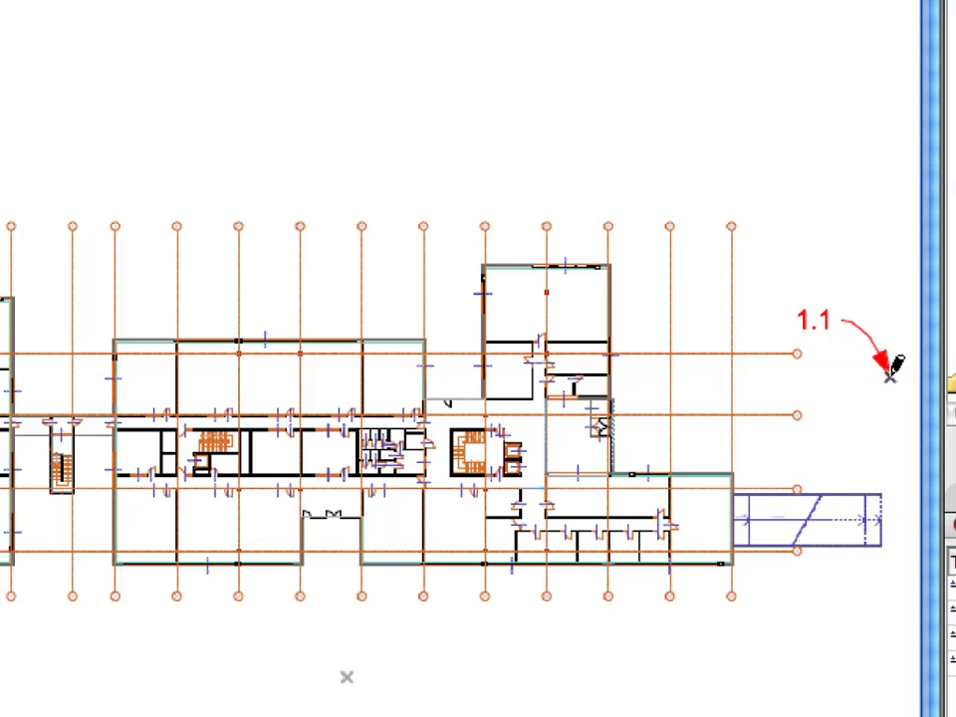
Draw the section line through the building from point 1.1 to point 1.2, and set its viewing side at point 1.3
{"action": "left_click", "coordinate": [890, 376]}
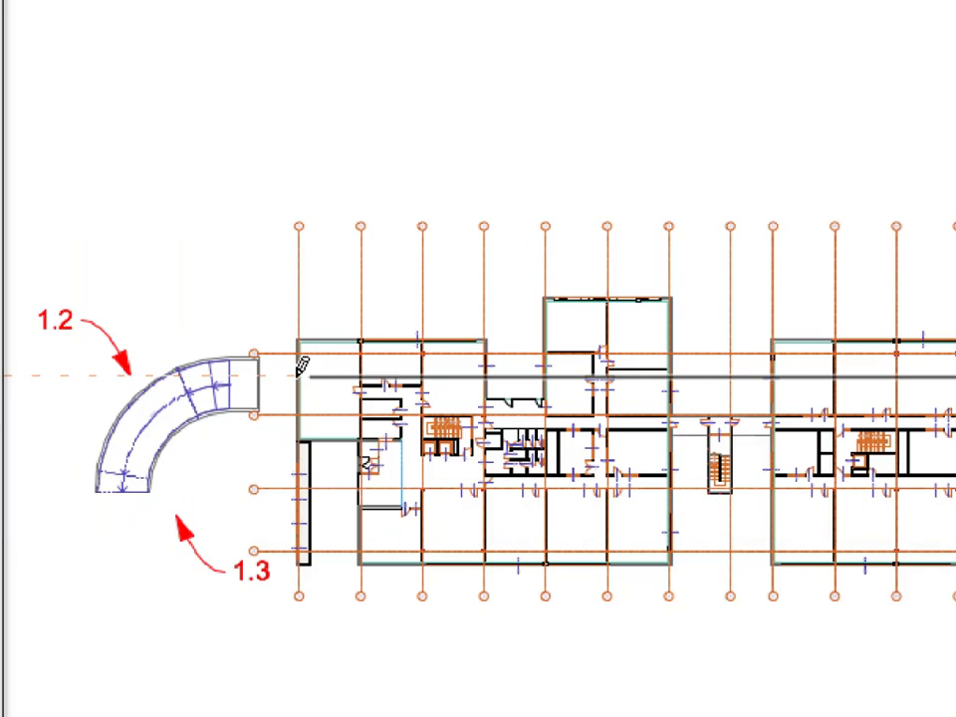
{"action": "left_click", "coordinate": [130, 375]}
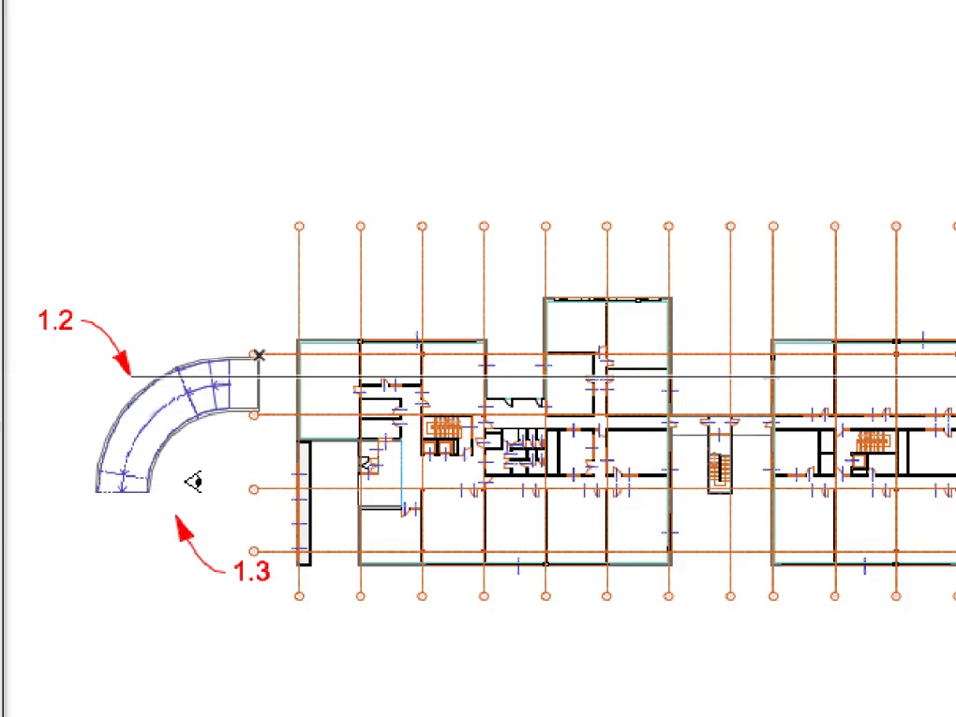
{"action": "left_click", "coordinate": [194, 482]}
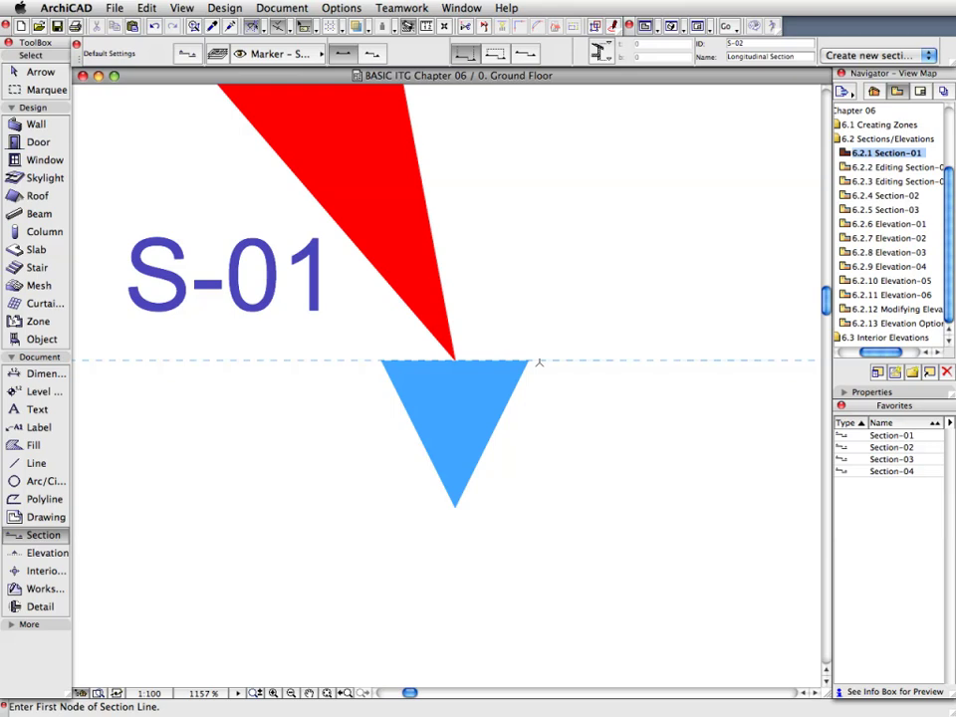
Open the S-01 Longitudinal Section from its marker on the floor plan and turn off the grid display
{"action": "right_click", "coordinate": [539, 362]}
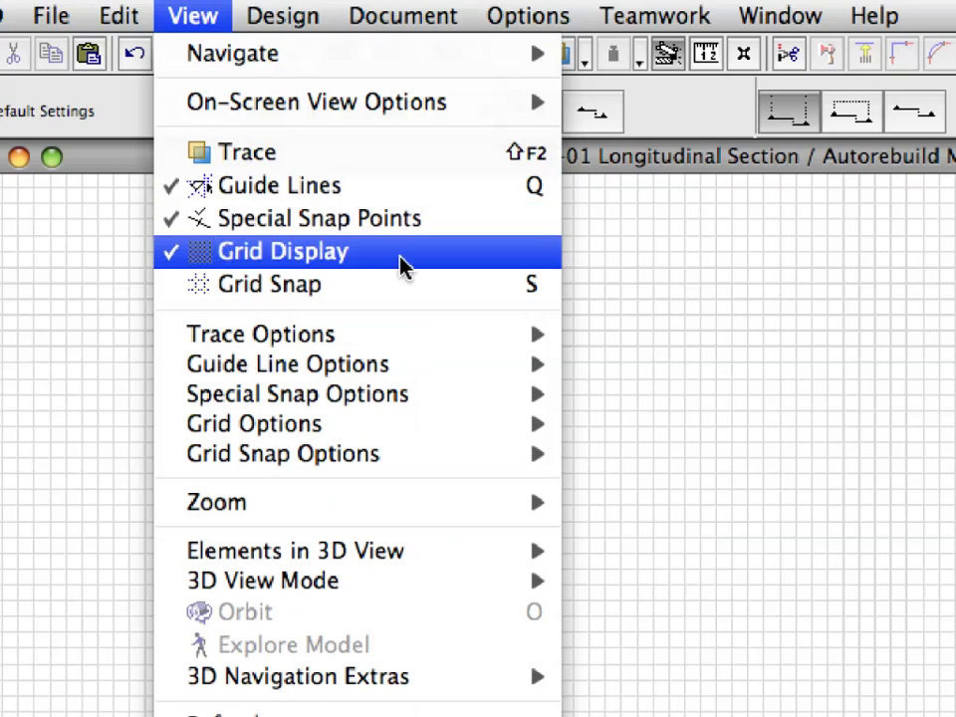
{"action": "left_click", "coordinate": [404, 261]}
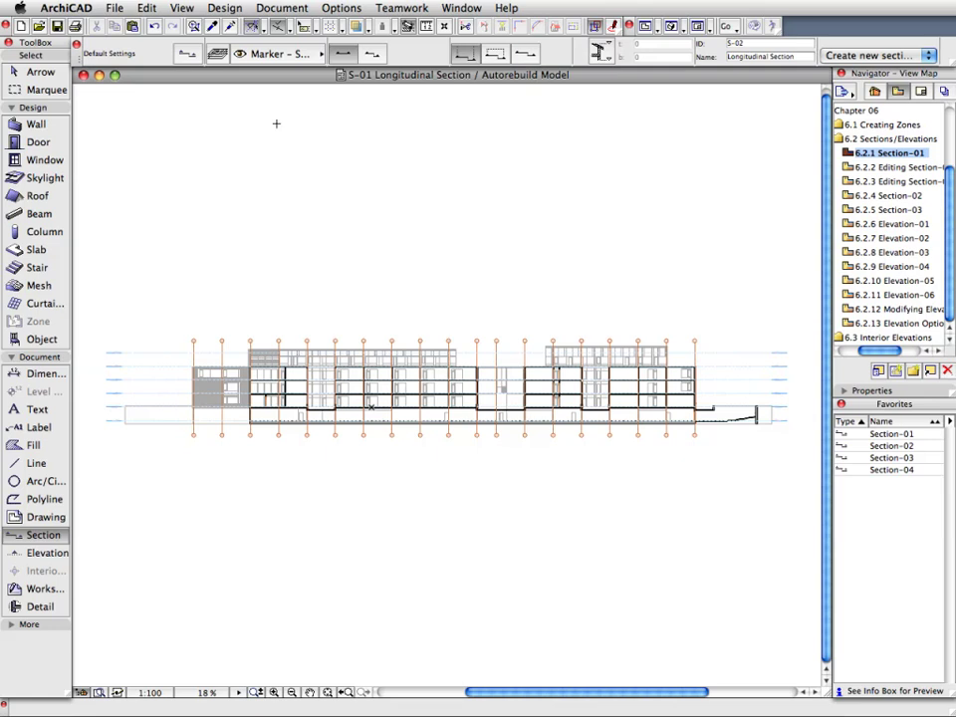
{"action": "left_click", "coordinate": [274, 691]}
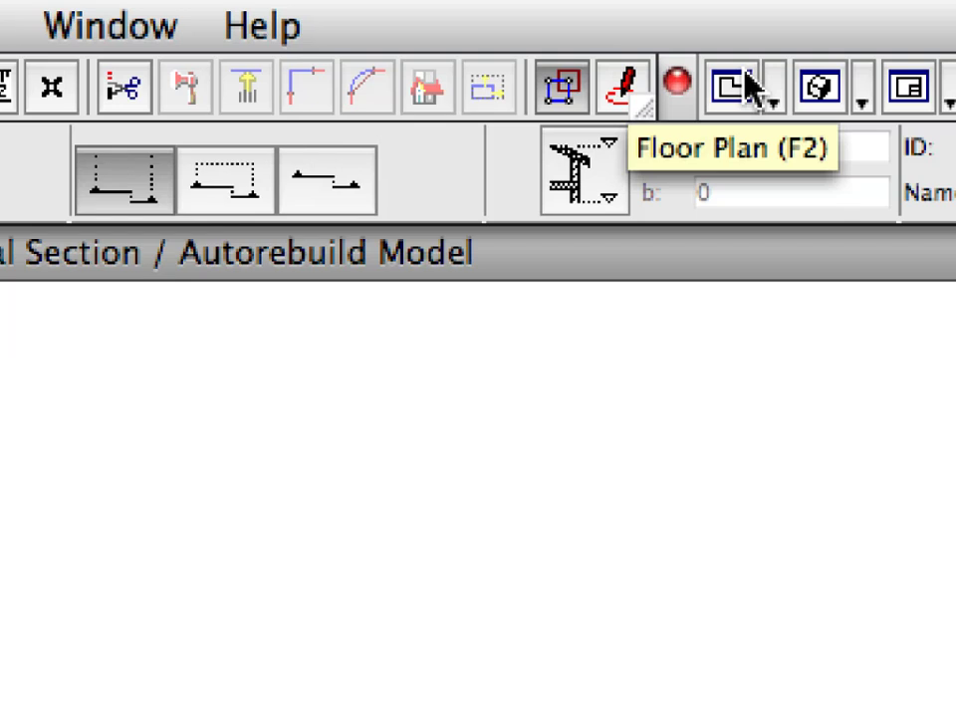
Return to the floor plan with the S-01 section line selected, and open the 6.2.2 Editing Section view
{"action": "left_click", "coordinate": [750, 88]}
{"action": "left_click", "coordinate": [470, 282]}
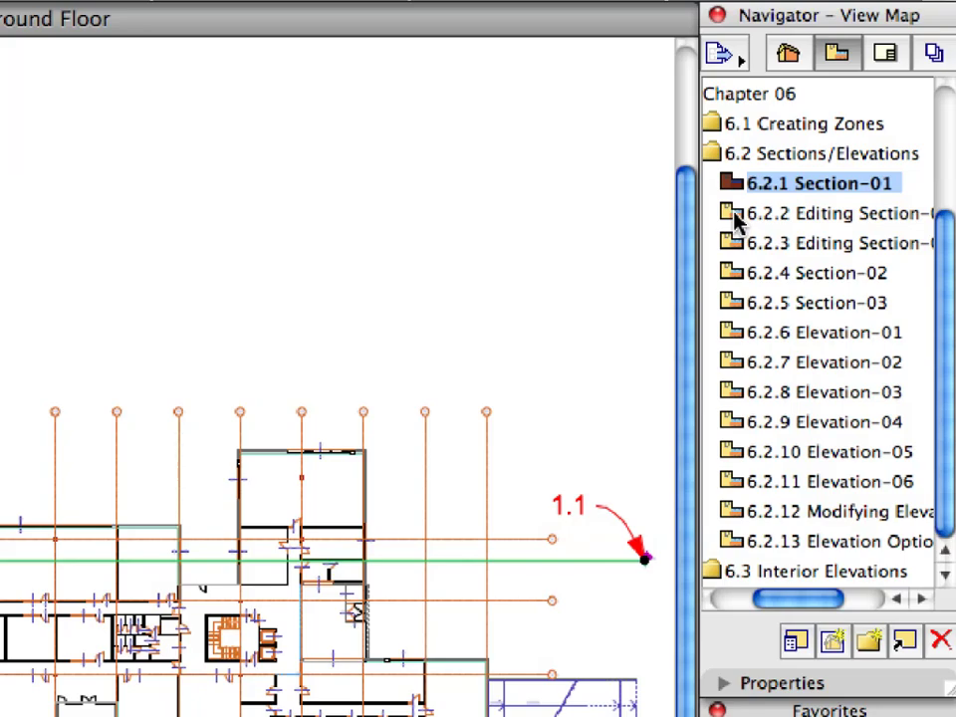
{"action": "left_click", "coordinate": [735, 221]}
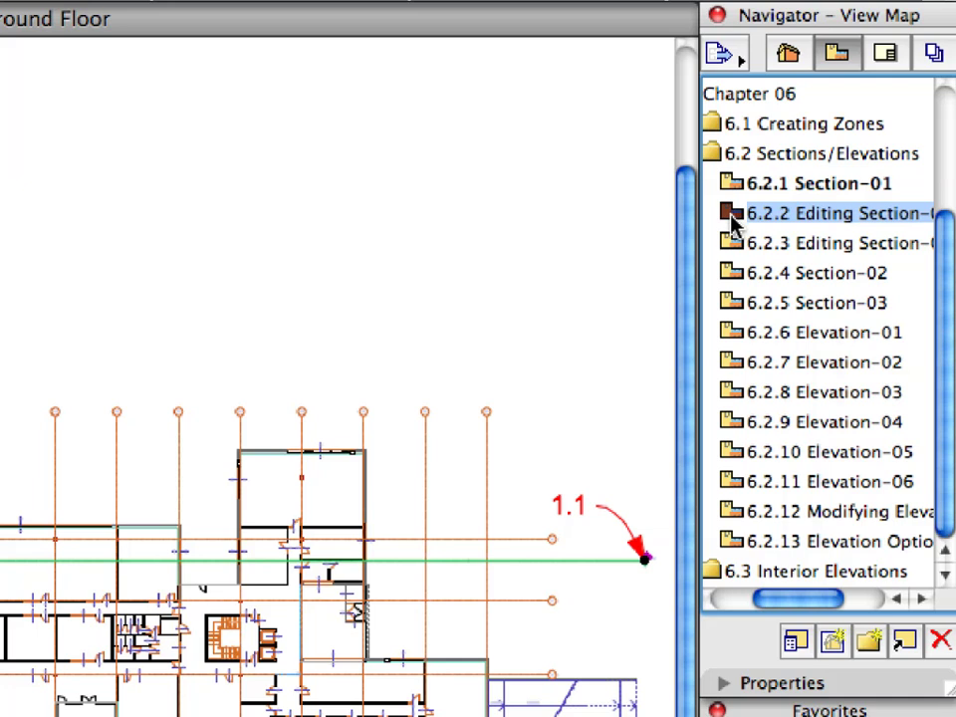
{"action": "double_click", "coordinate": [734, 221]}
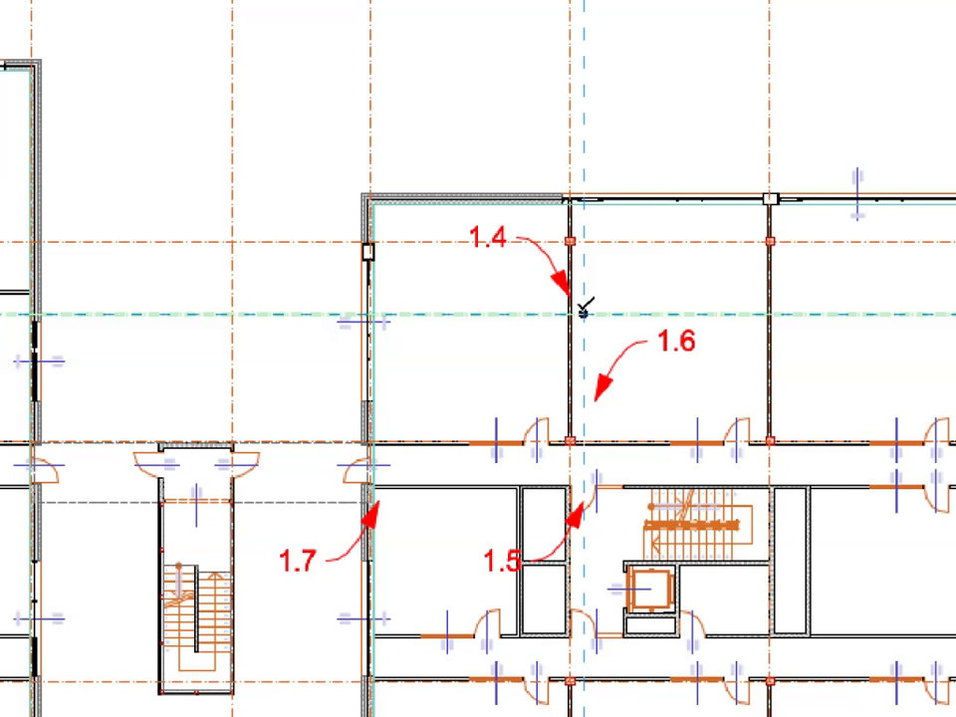
Break the section line near point 1.4 and move its broken-off part down to point 1.5 by the staircase
{"action": "left_click", "coordinate": [585, 311]}
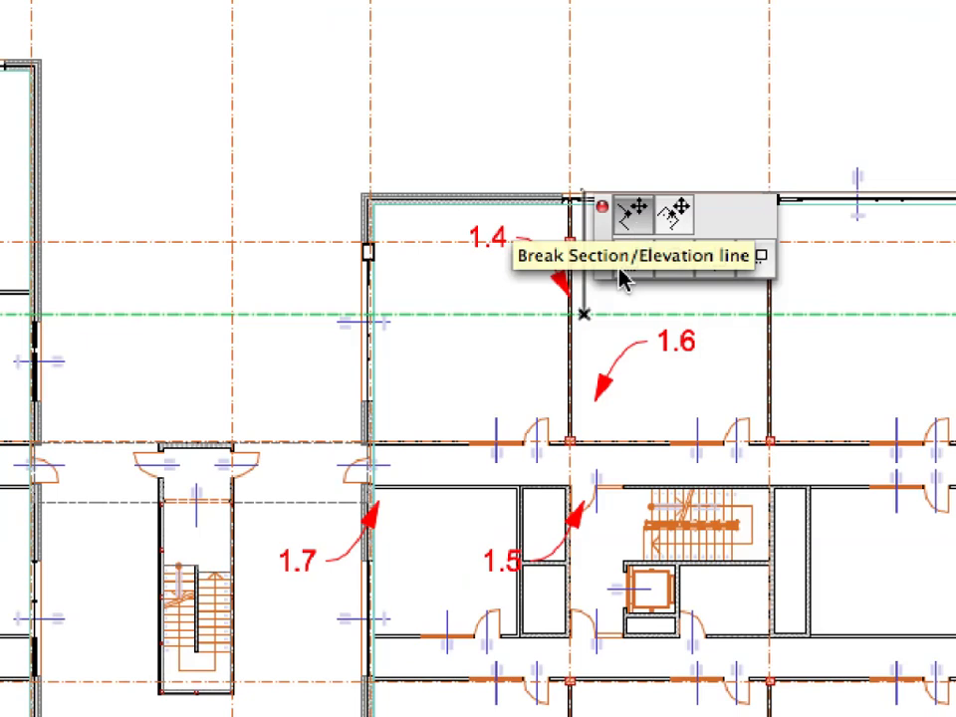
{"action": "left_click", "coordinate": [549, 88]}
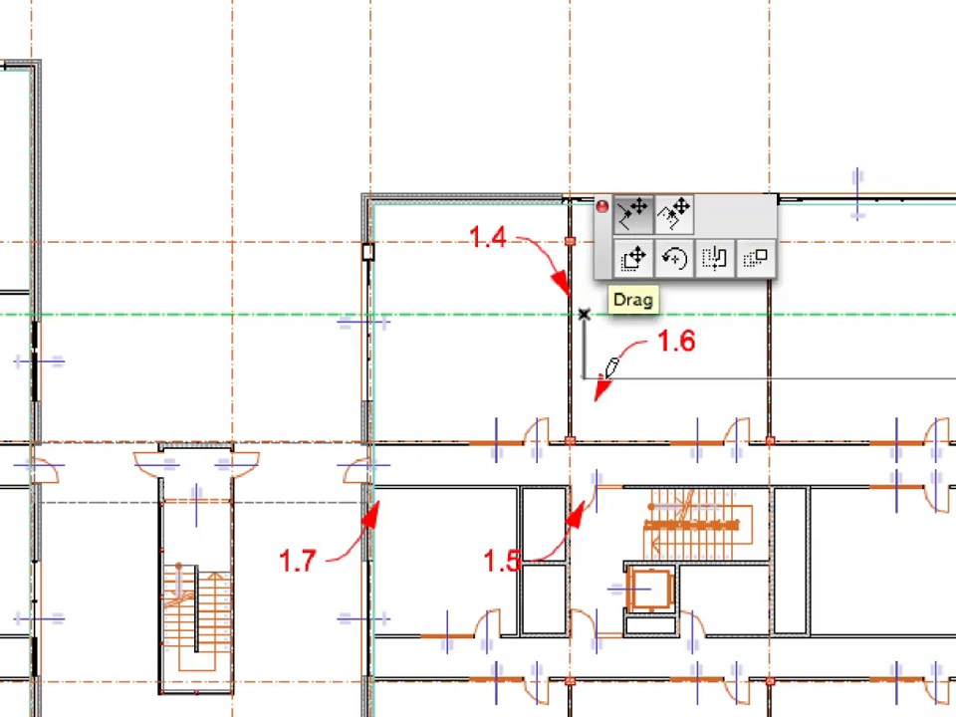
{"action": "left_click", "coordinate": [588, 488]}
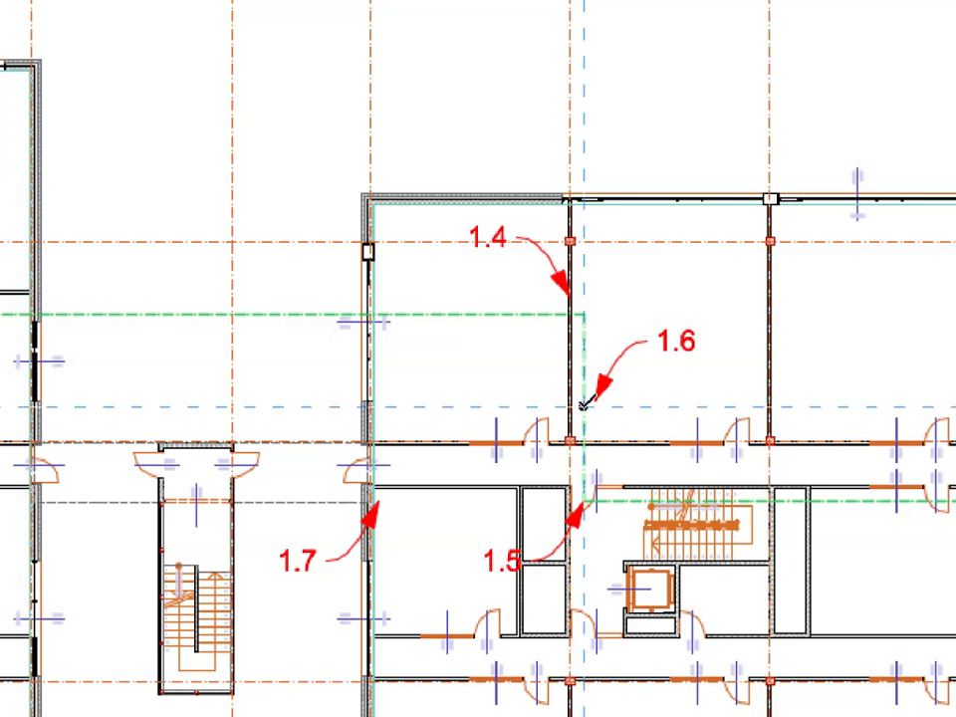
Move the vertical segment of the S-01 section line from point 1.6 to point 1.7
{"action": "left_click", "coordinate": [584, 405]}
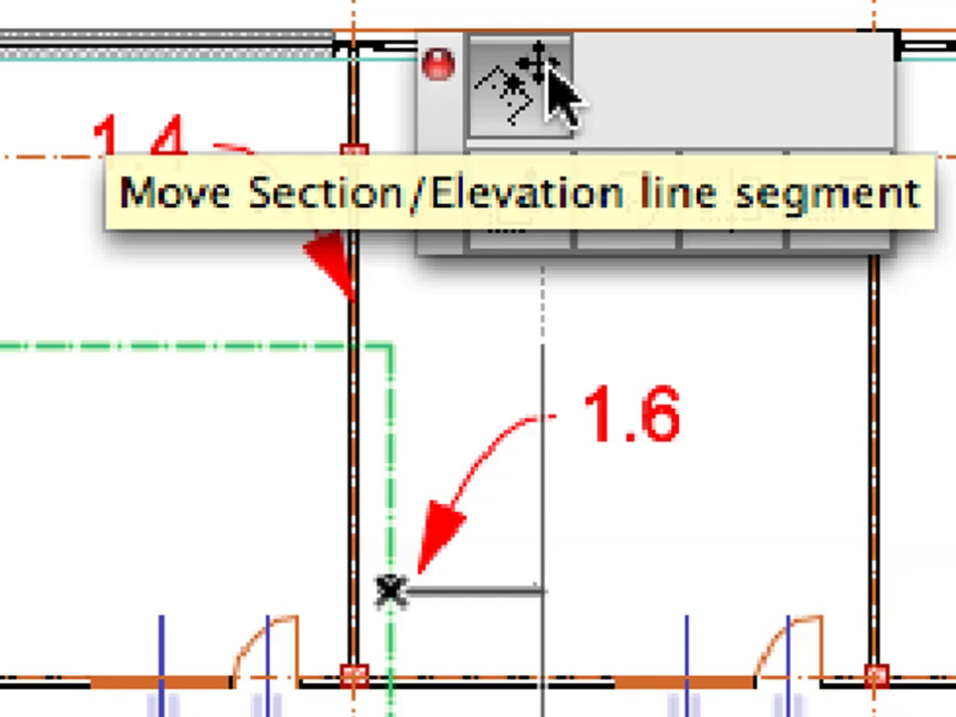
{"action": "left_click", "coordinate": [553, 75]}
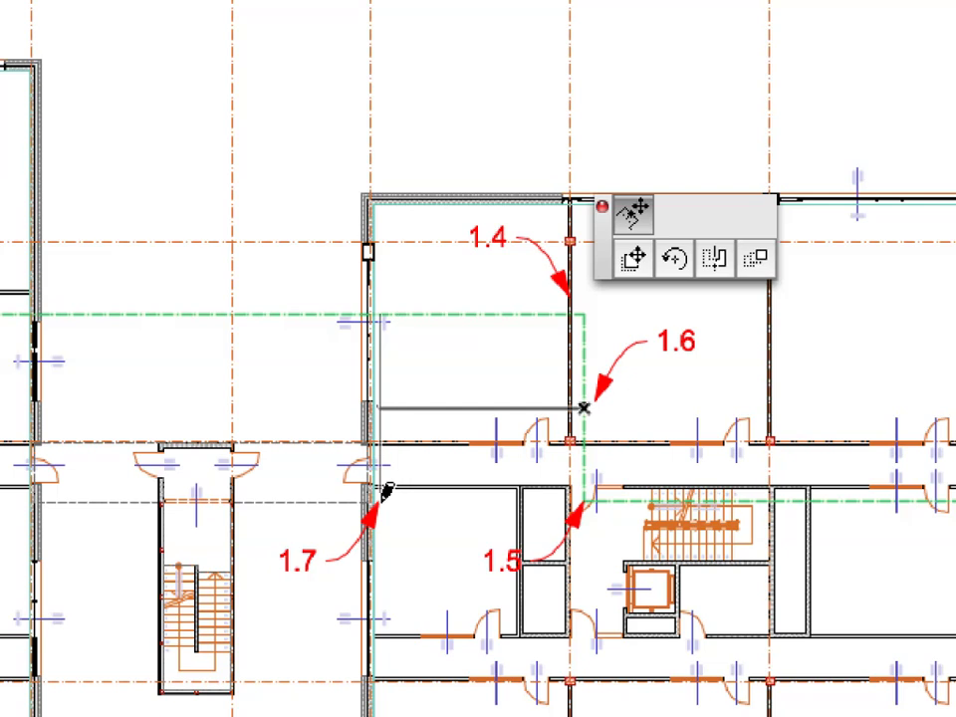
{"action": "left_click", "coordinate": [386, 491]}
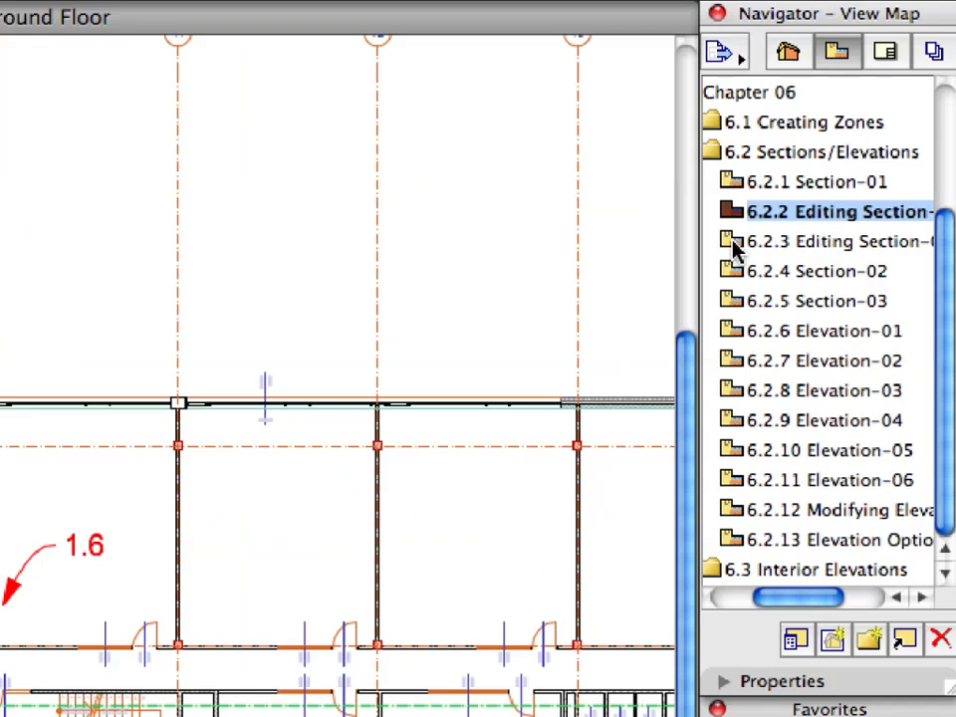
Open the 6.2.3 Editing Section view and select the S-01 section line near point 1.8
{"action": "left_click", "coordinate": [735, 243]}
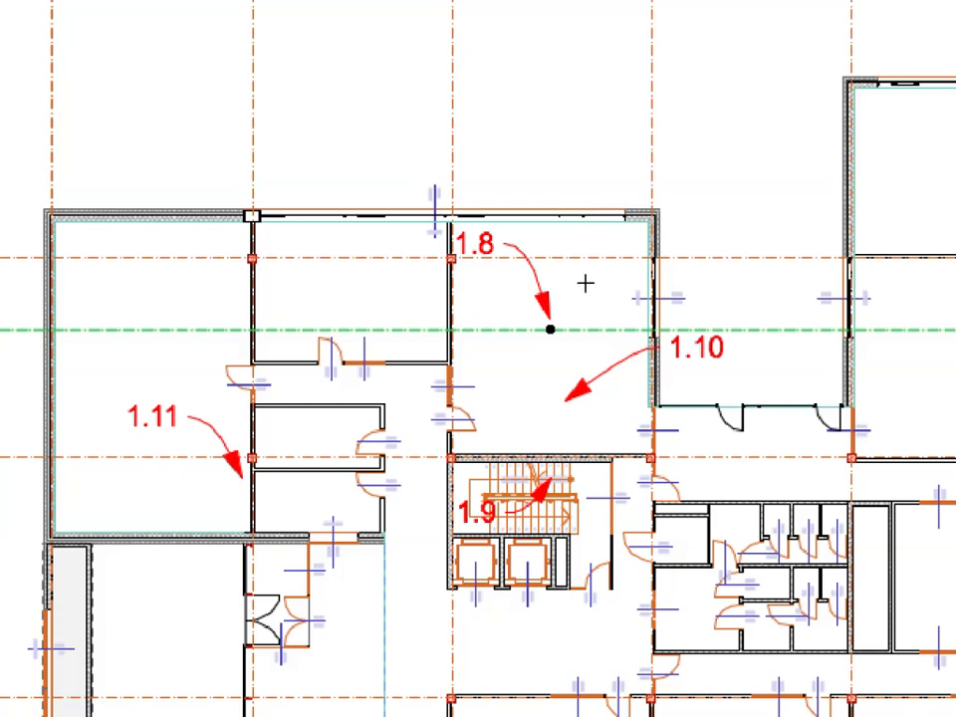
{"action": "left_click", "coordinate": [564, 330]}
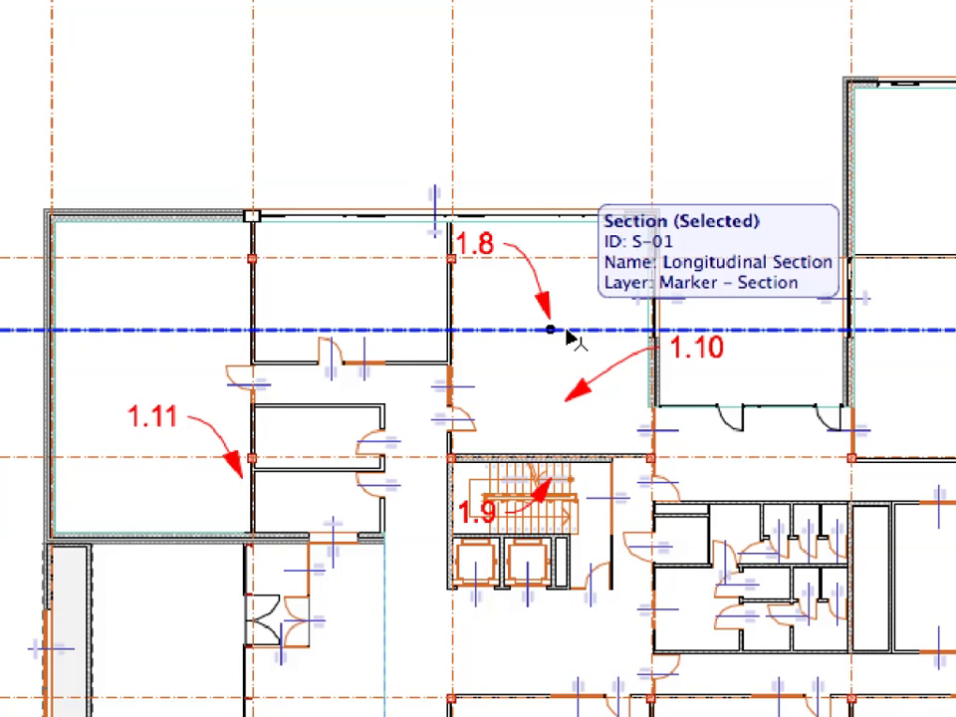
{"action": "key", "text": "Escape"}
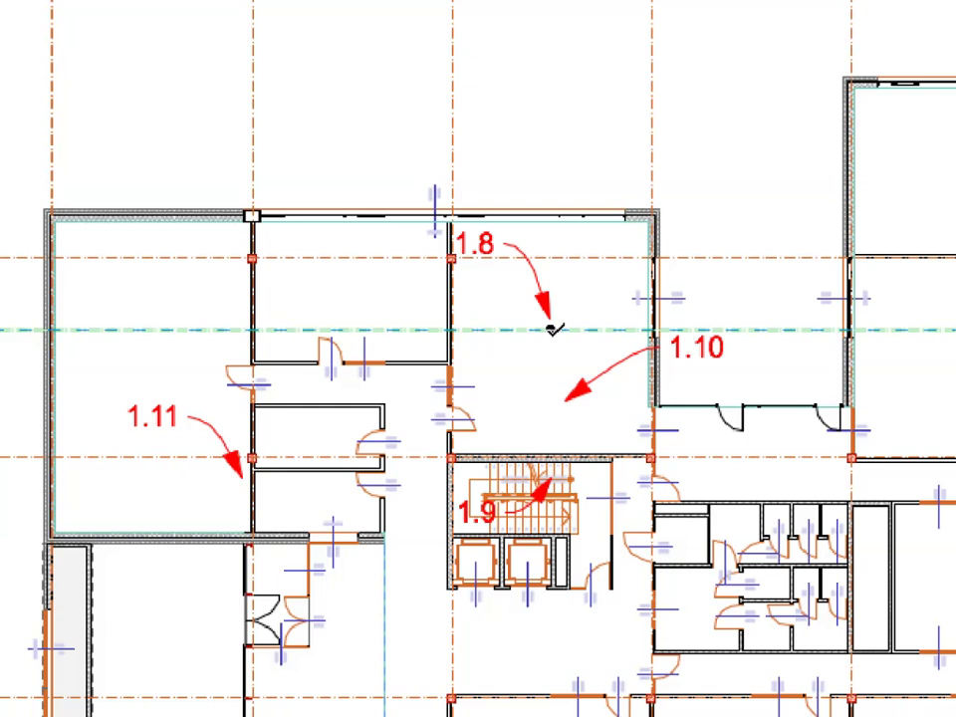
Break the section line at point 1.8 down to point 1.9, and move its vertical segment from point 1.10 to point 1.11
{"action": "left_click", "coordinate": [550, 329]}
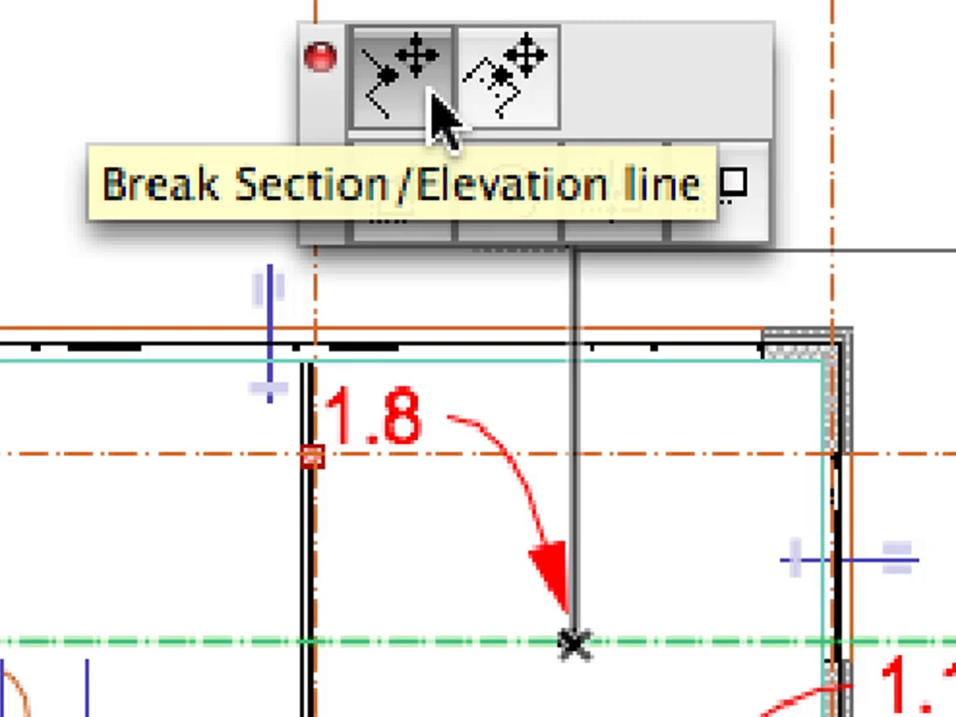
{"action": "left_click", "coordinate": [490, 189]}
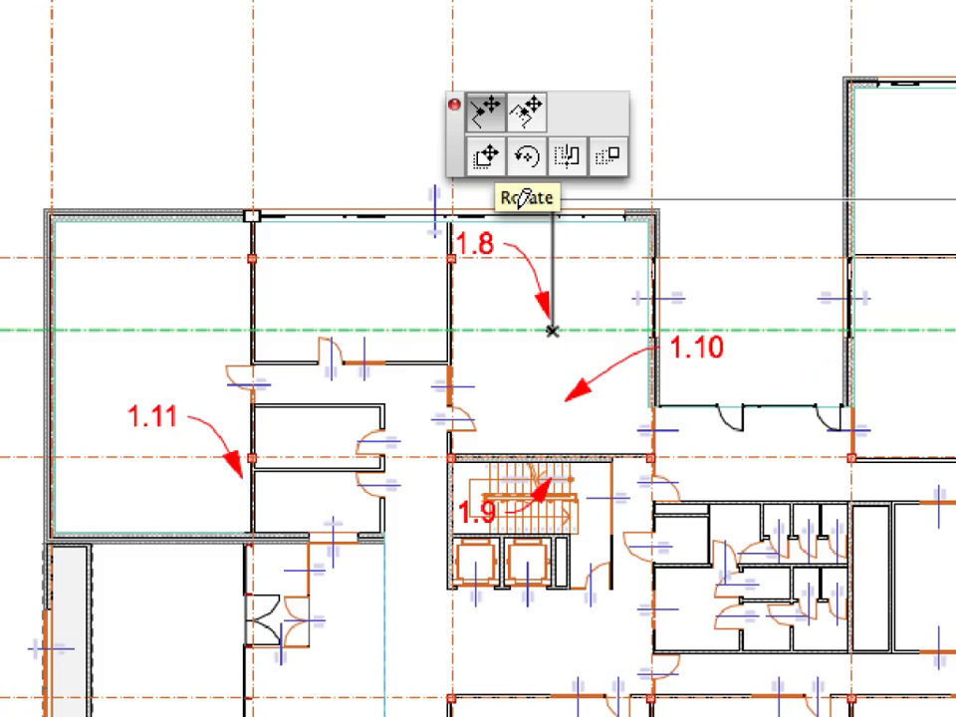
{"action": "left_click", "coordinate": [555, 473]}
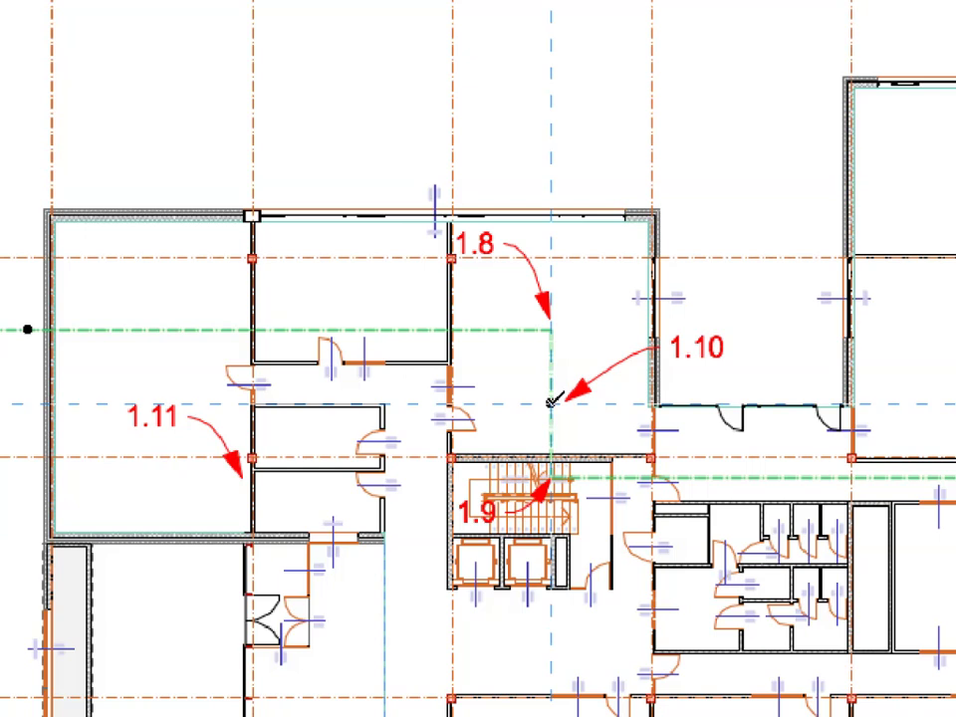
{"action": "left_click", "coordinate": [551, 402]}
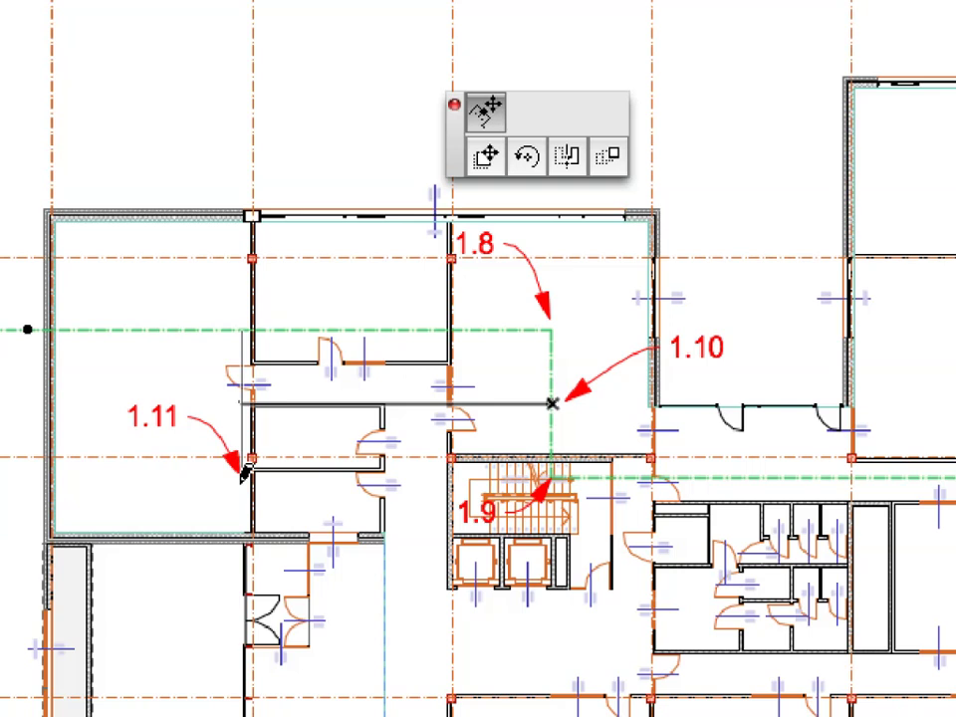
{"action": "left_click", "coordinate": [240, 477]}
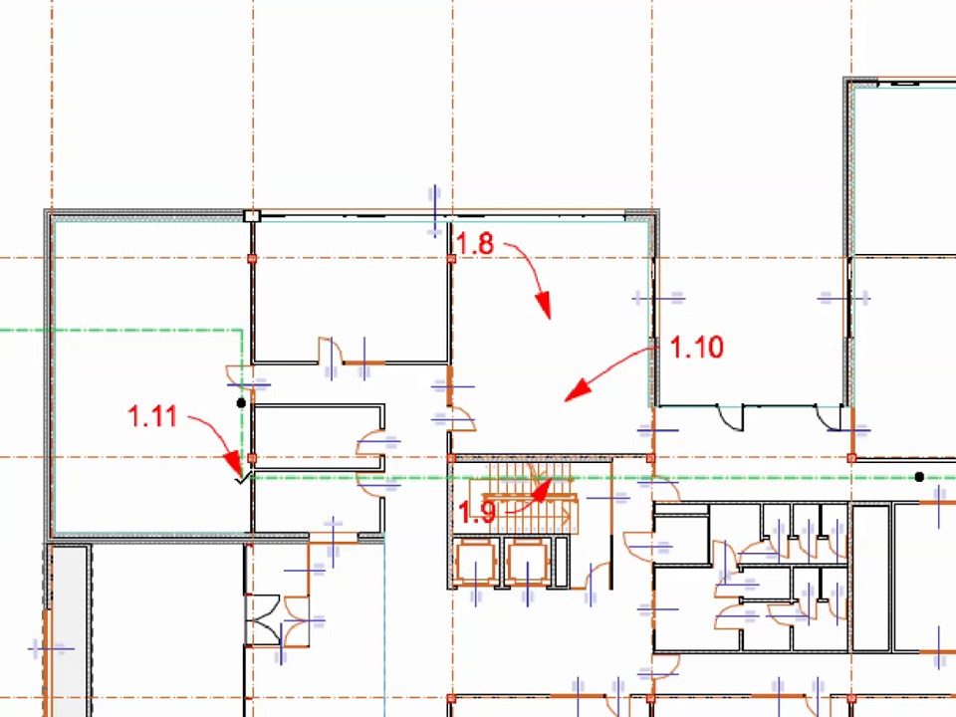
Open the S-01 Longitudinal Section from its line on the floor plan and examine the staircases along the edited section
{"action": "right_click", "coordinate": [81, 70]}
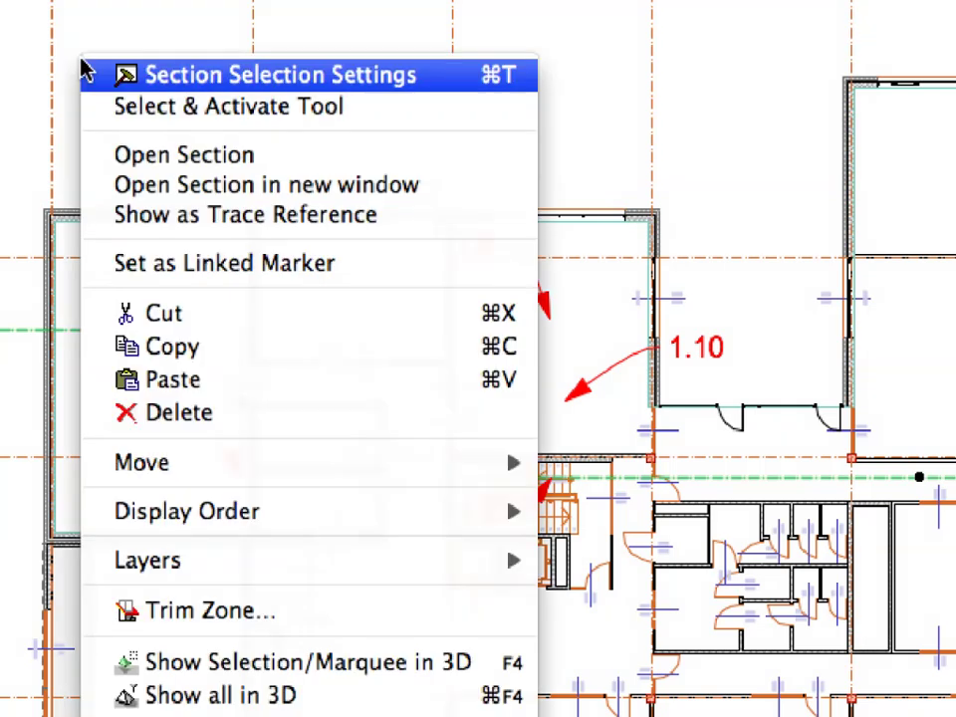
{"action": "left_click", "coordinate": [387, 164]}
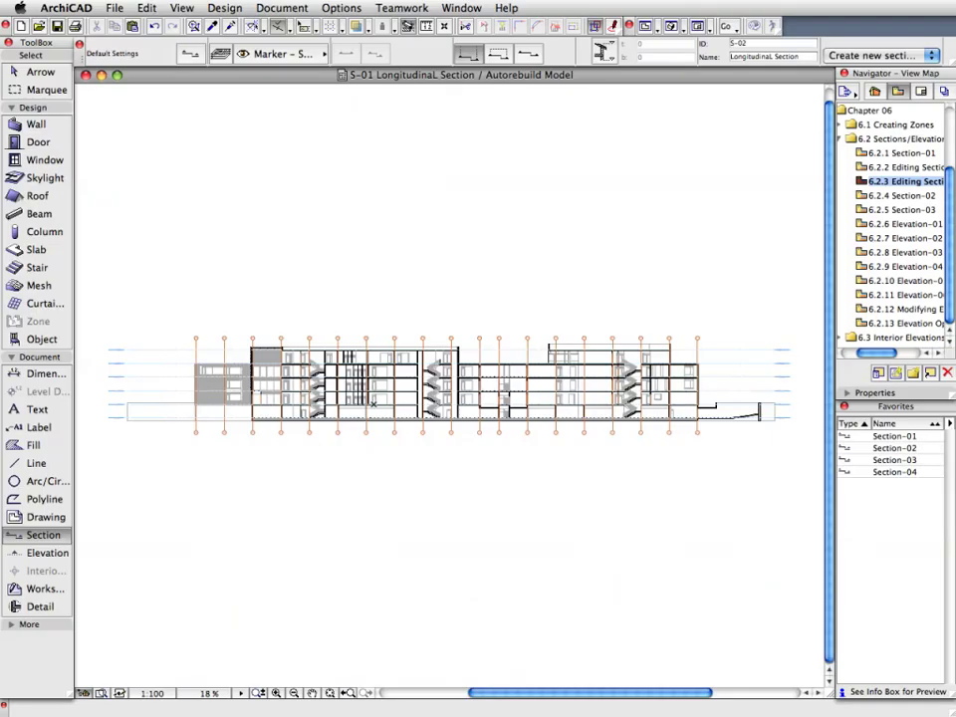
{"action": "scroll", "coordinate": [389, 377], "scroll_direction": "up", "scroll_amount": 5}
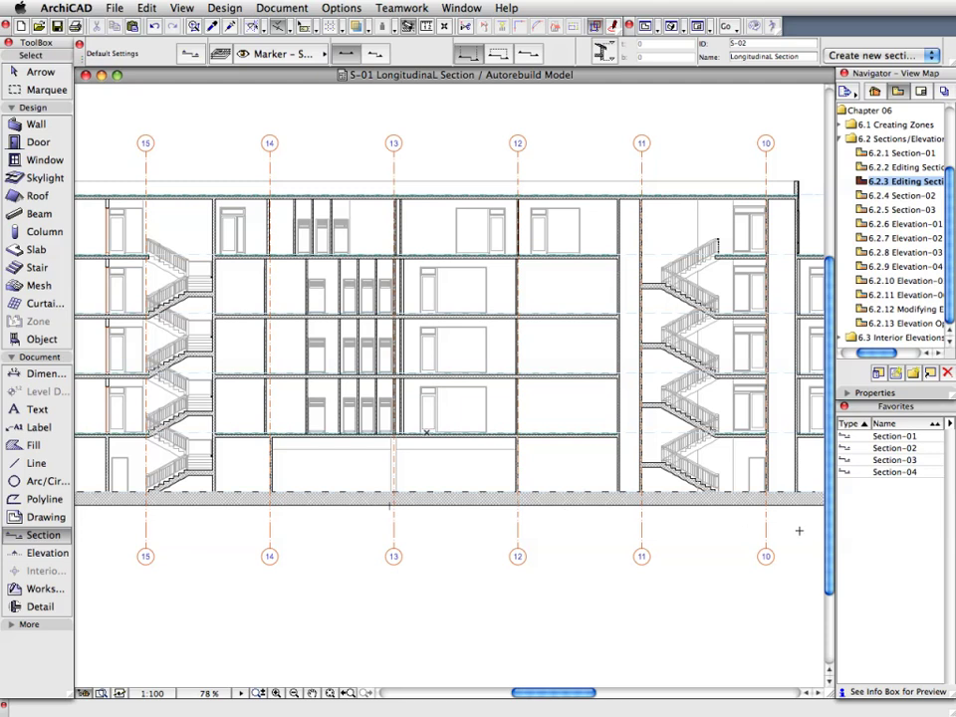
{"action": "scroll", "coordinate": [484, 552], "scroll_direction": "right", "scroll_amount": 10}
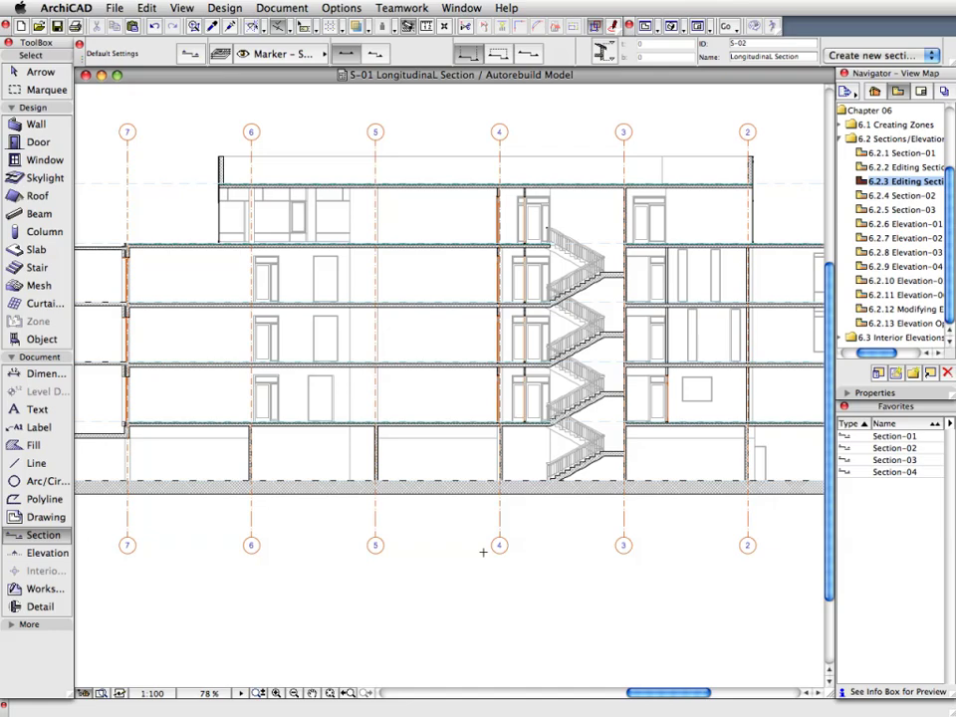
{"action": "scroll", "coordinate": [483, 552], "scroll_direction": "right", "scroll_amount": 1}
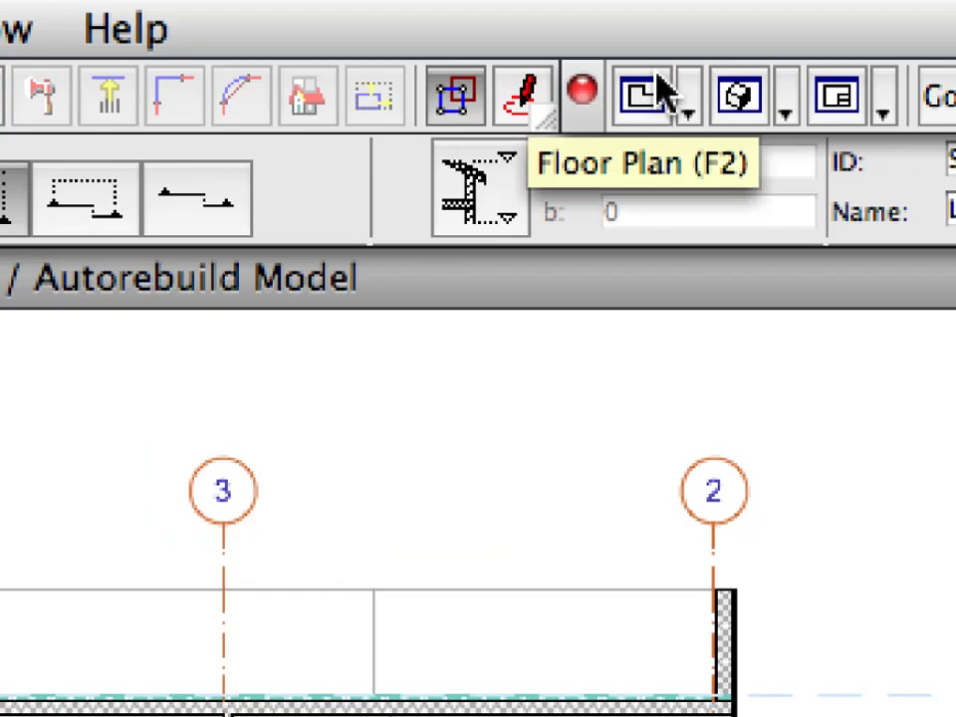
Return to the ground floor plan and open the 6.2.4 Section-02 view
{"action": "left_click", "coordinate": [659, 94]}
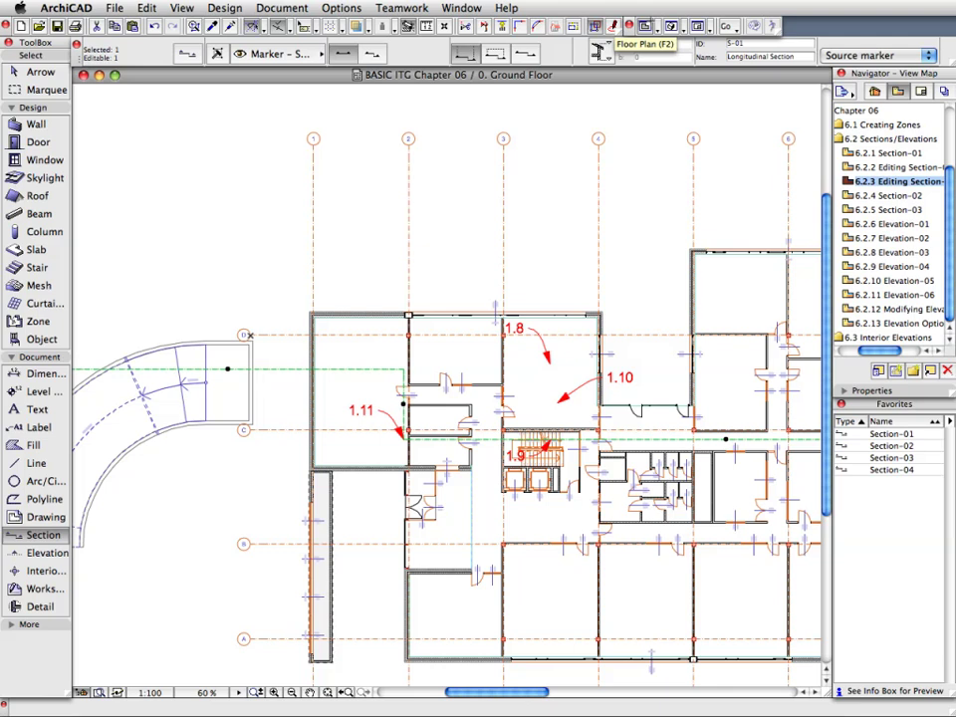
{"action": "key", "text": "Escape"}
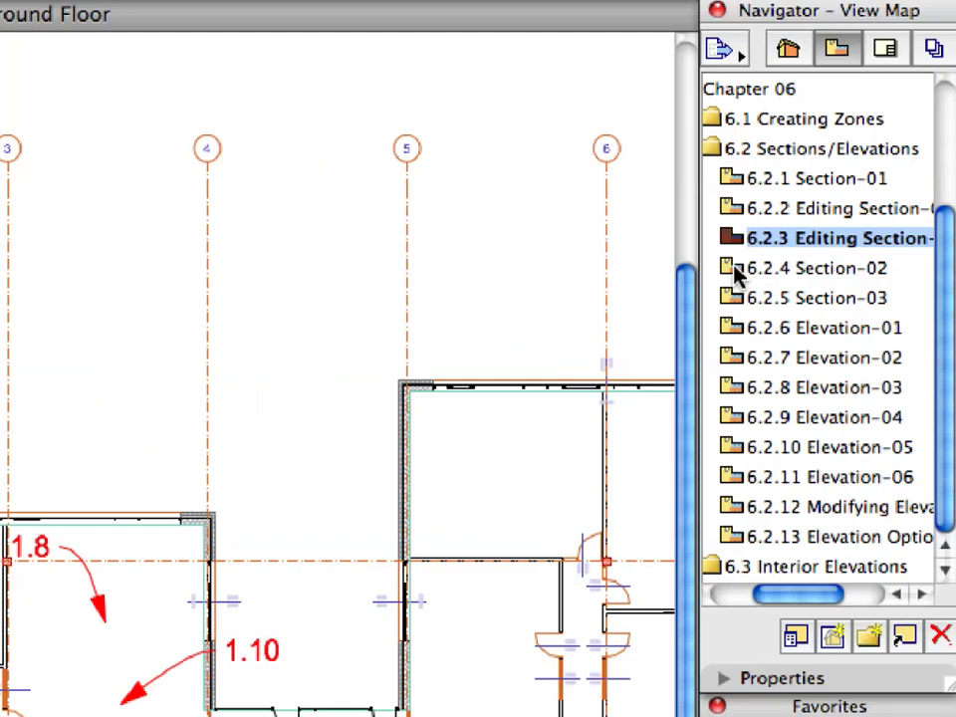
{"action": "left_click", "coordinate": [850, 197]}
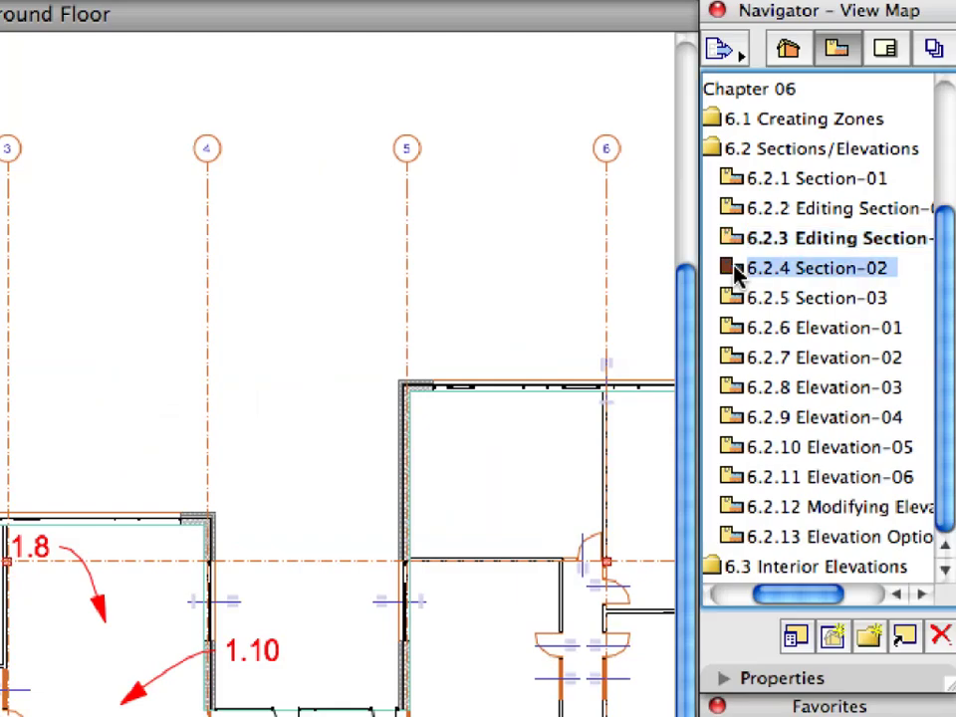
{"action": "double_click", "coordinate": [809, 271]}
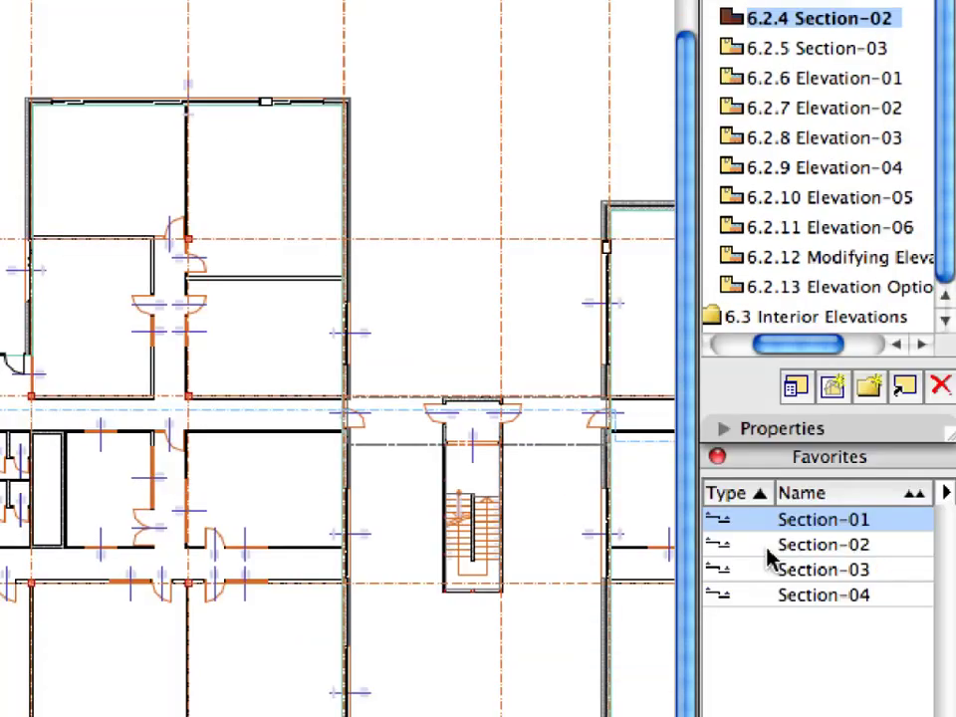
Apply the Section-02 favorite and set the new section's name to Cross Section
{"action": "left_click", "coordinate": [762, 545]}
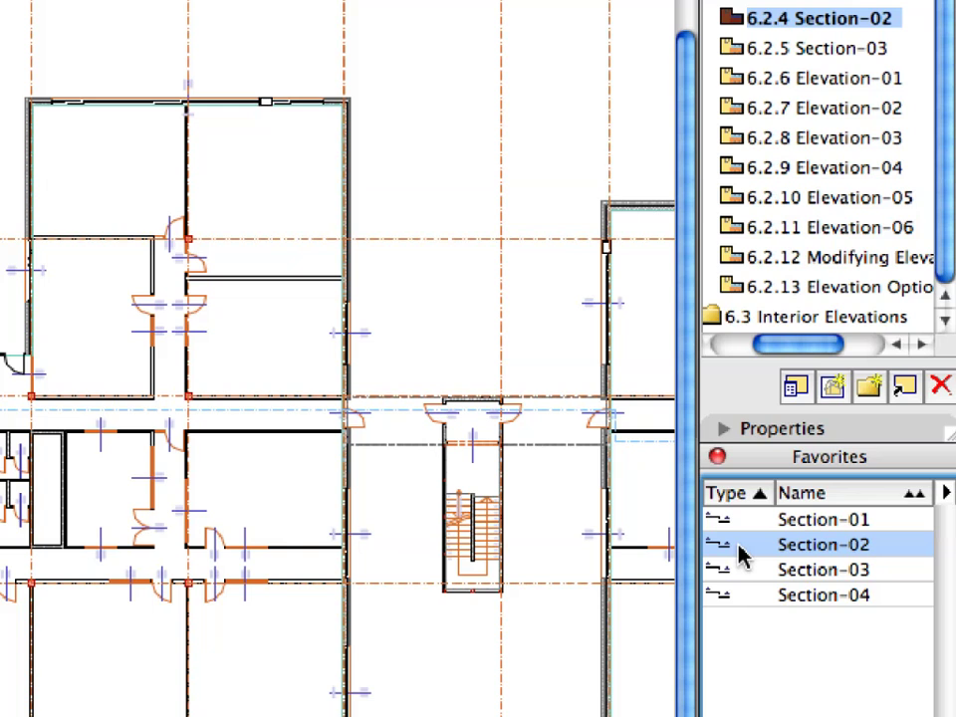
{"action": "double_click", "coordinate": [634, 264]}
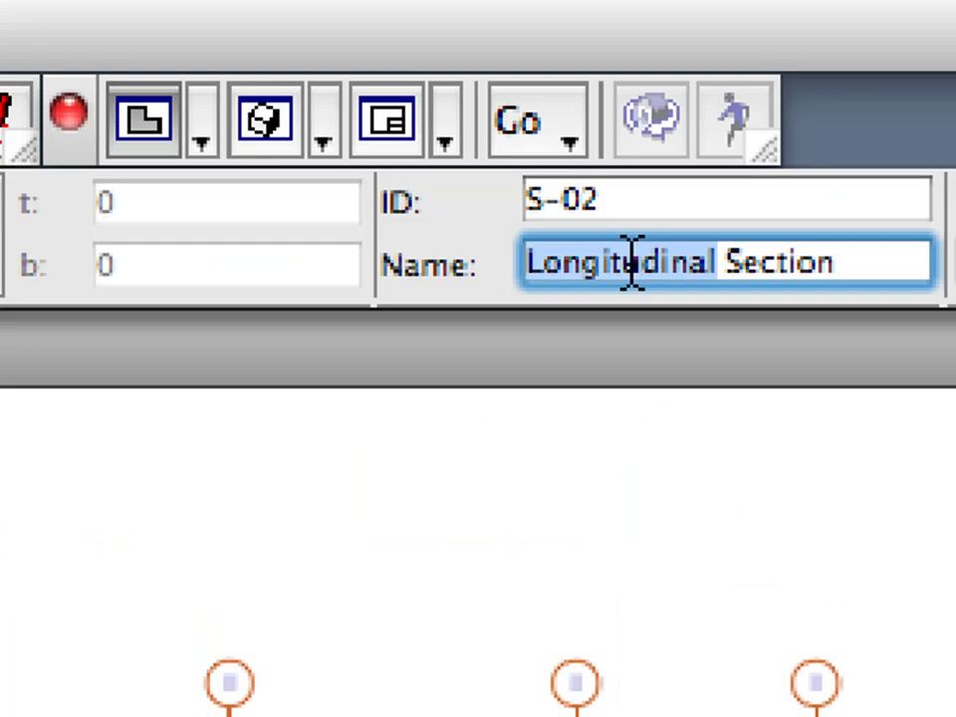
{"action": "type", "text": "Cro"}
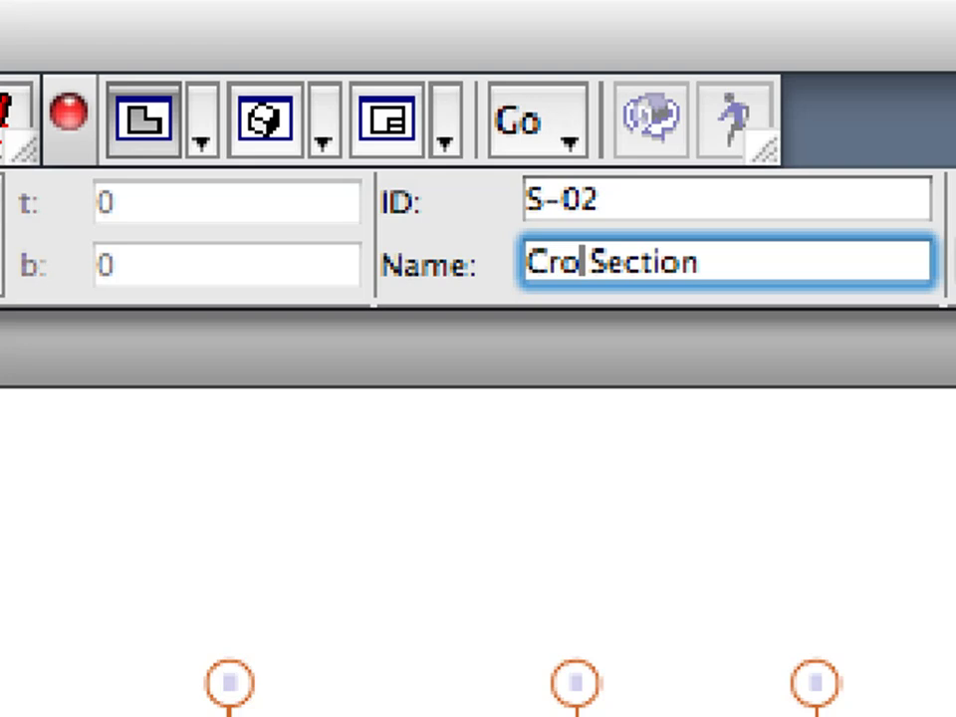
{"action": "type", "text": "ss"}
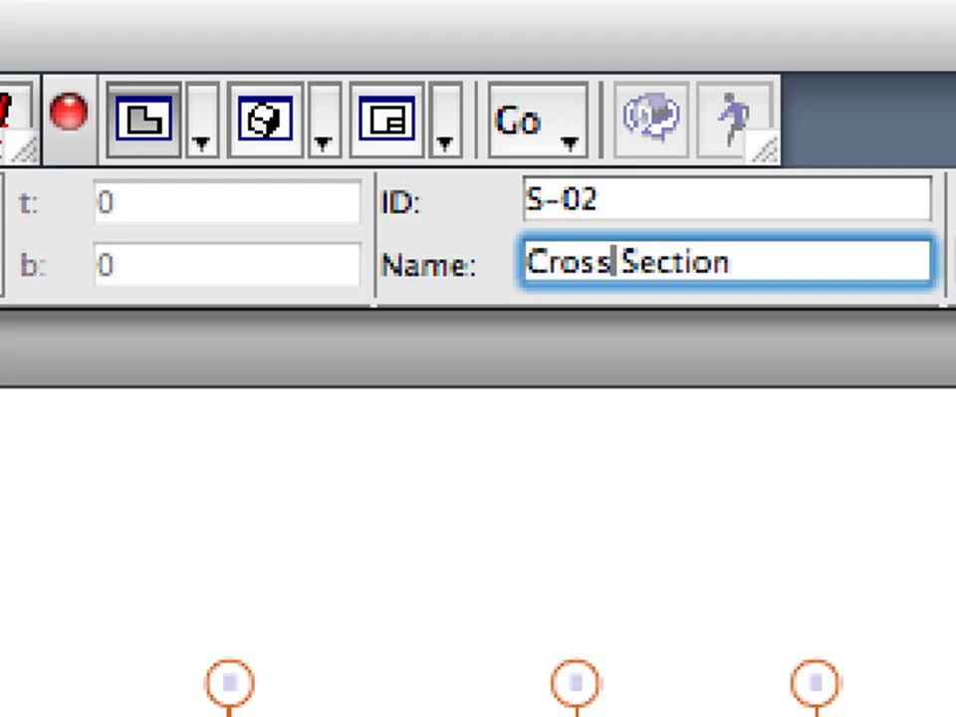
{"action": "key", "text": "shift+Tab"}
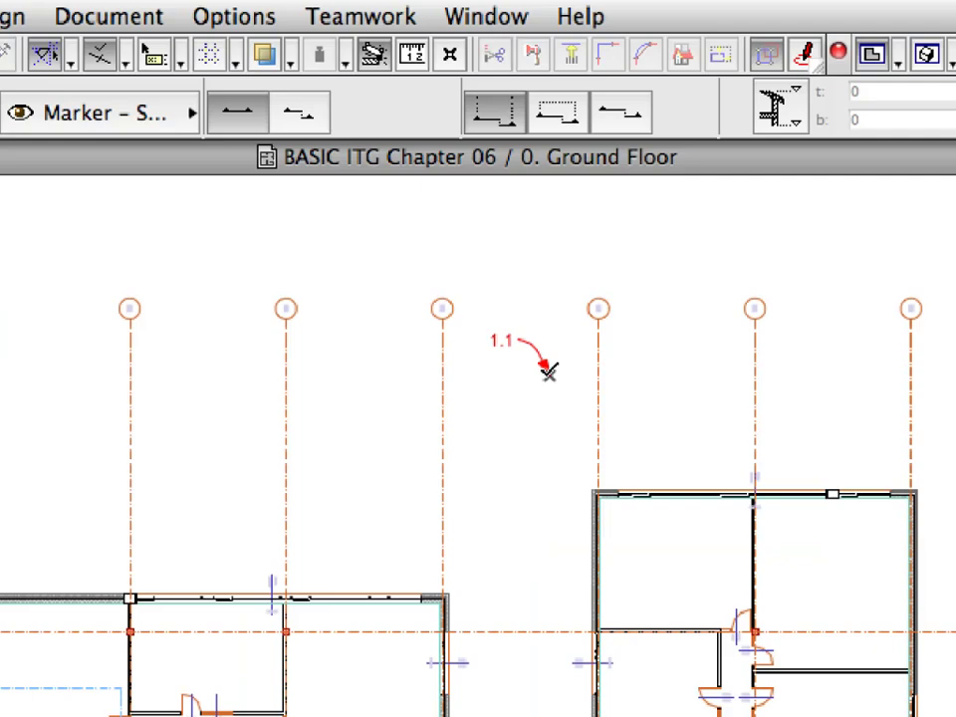
Draw the S-02 section line through the building from point 1.1 to point 1.2, and set its viewing side at point 1.3
{"action": "left_click", "coordinate": [549, 374]}
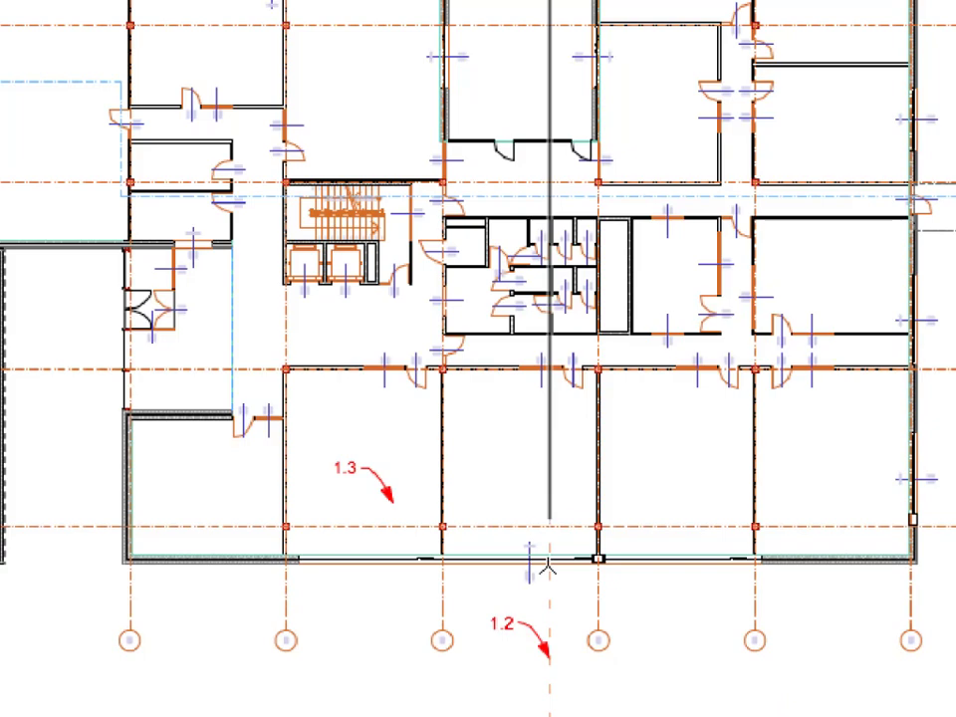
{"action": "left_click", "coordinate": [549, 650]}
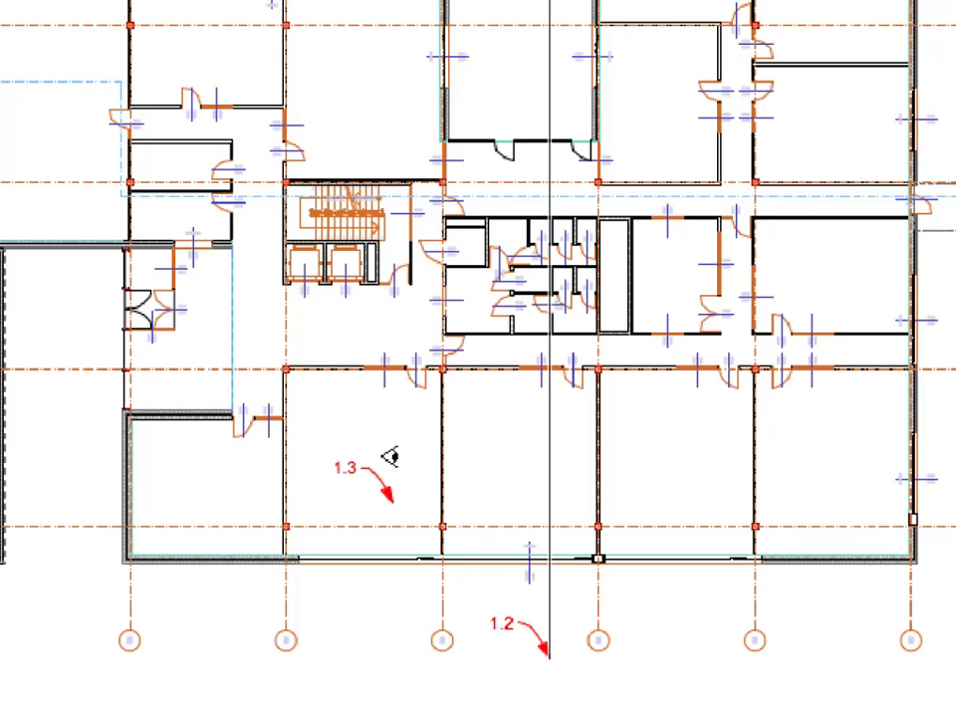
{"action": "left_click", "coordinate": [389, 457]}
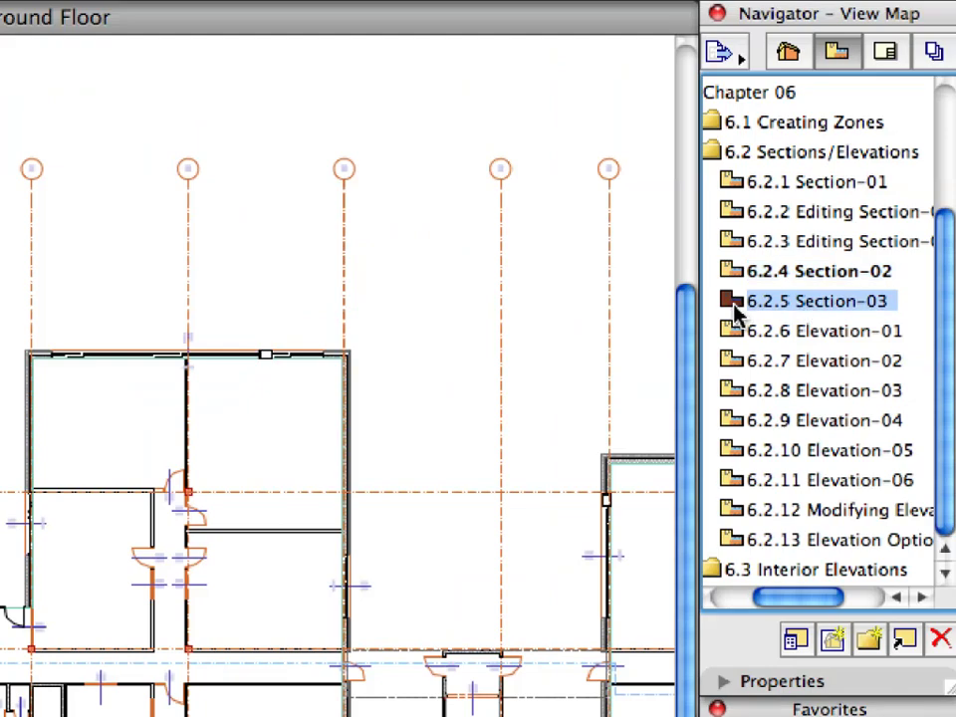
Open the 6.2.5 Section-03 view and apply the Section-03 favorite, checking the new section's ID and name
{"action": "double_click", "coordinate": [737, 309]}
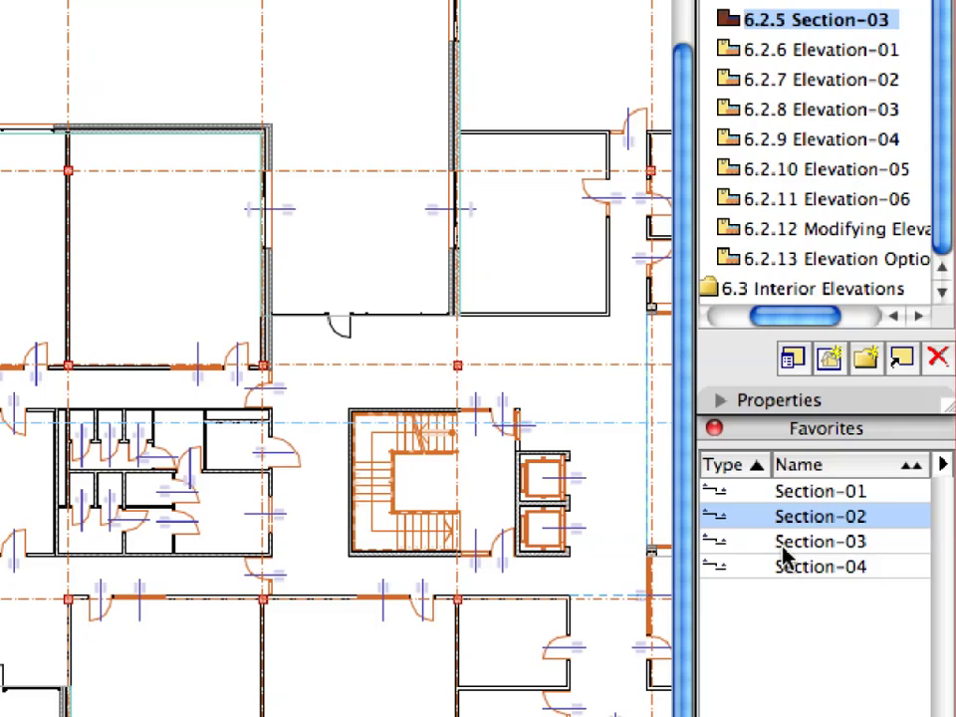
{"action": "left_click", "coordinate": [718, 550]}
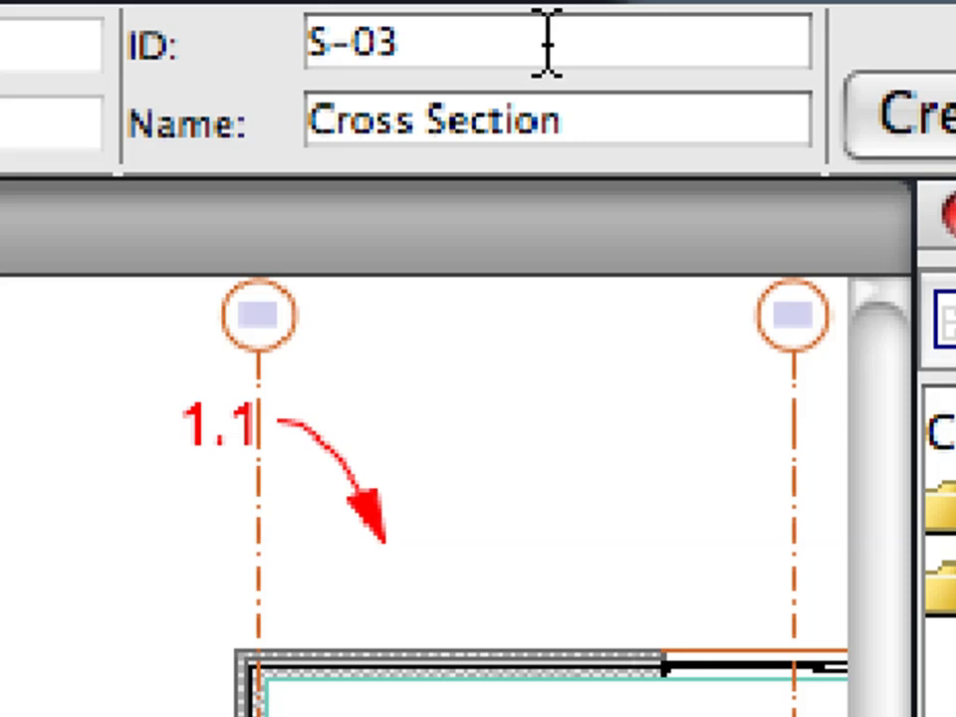
{"action": "triple_click", "coordinate": [339, 45]}
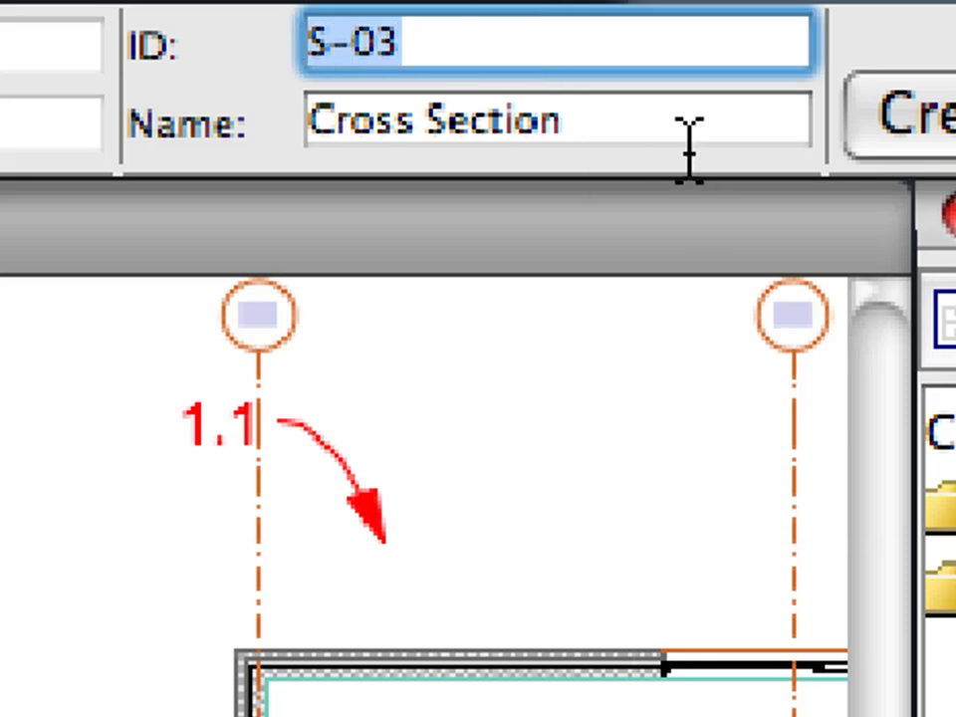
{"action": "left_click_drag", "start_coordinate": [689, 145], "coordinate": [293, 117]}
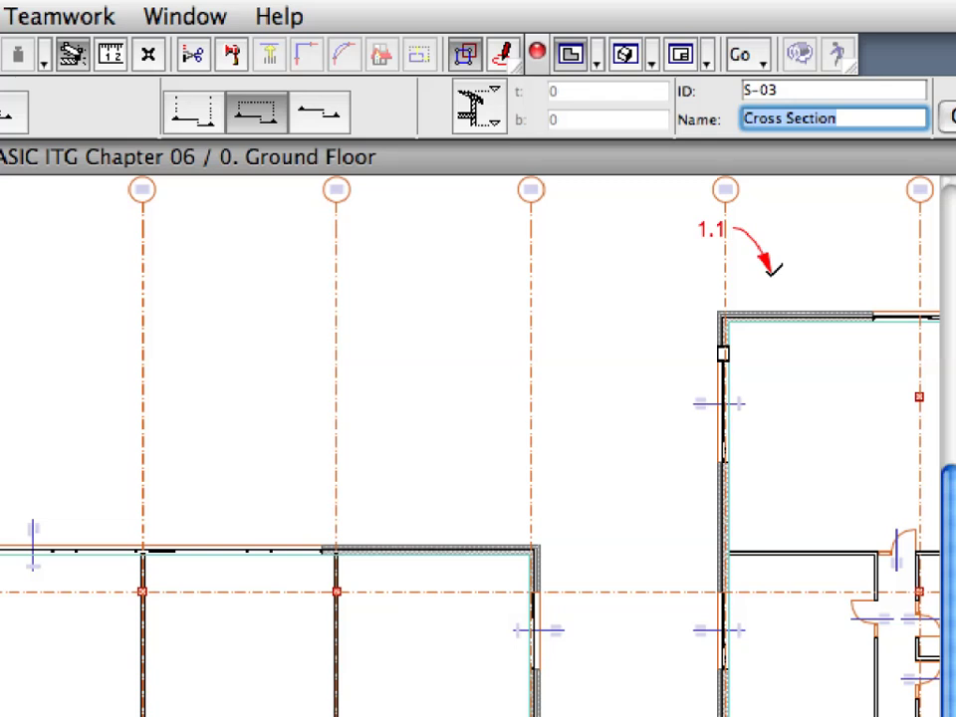
Draw the S-03 Cross Section line through the building from point 1.1 to point 1.2
{"action": "left_click", "coordinate": [773, 273]}
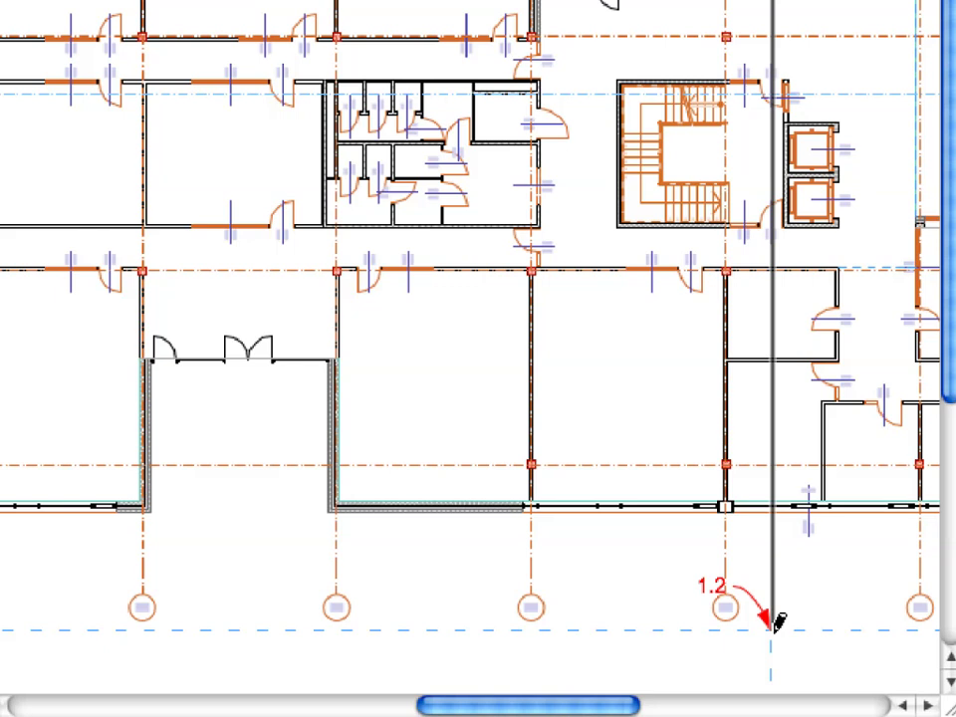
{"action": "left_click", "coordinate": [775, 626]}
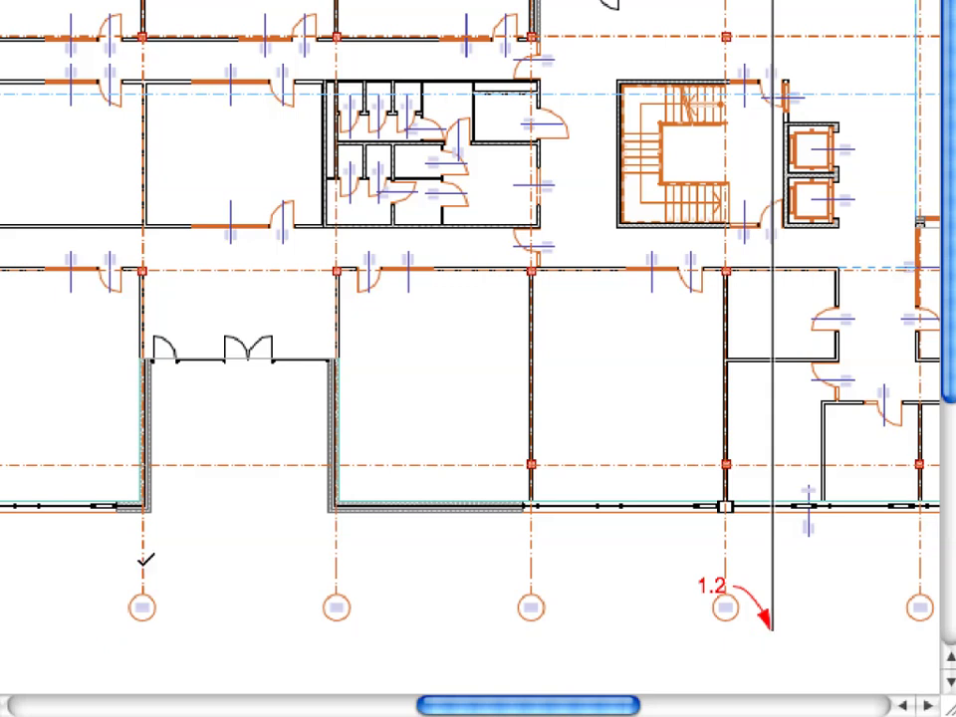
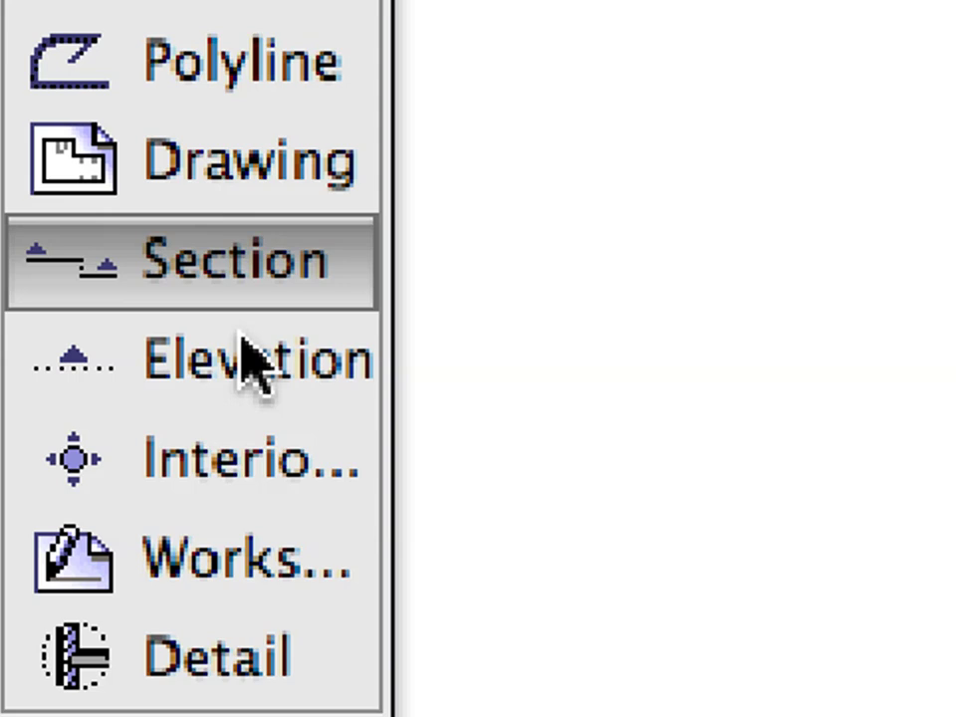
Activate the Elevation tool and apply the Elevation-01 favorite, checking the new elevation's ID and name
{"action": "left_click", "coordinate": [254, 364]}
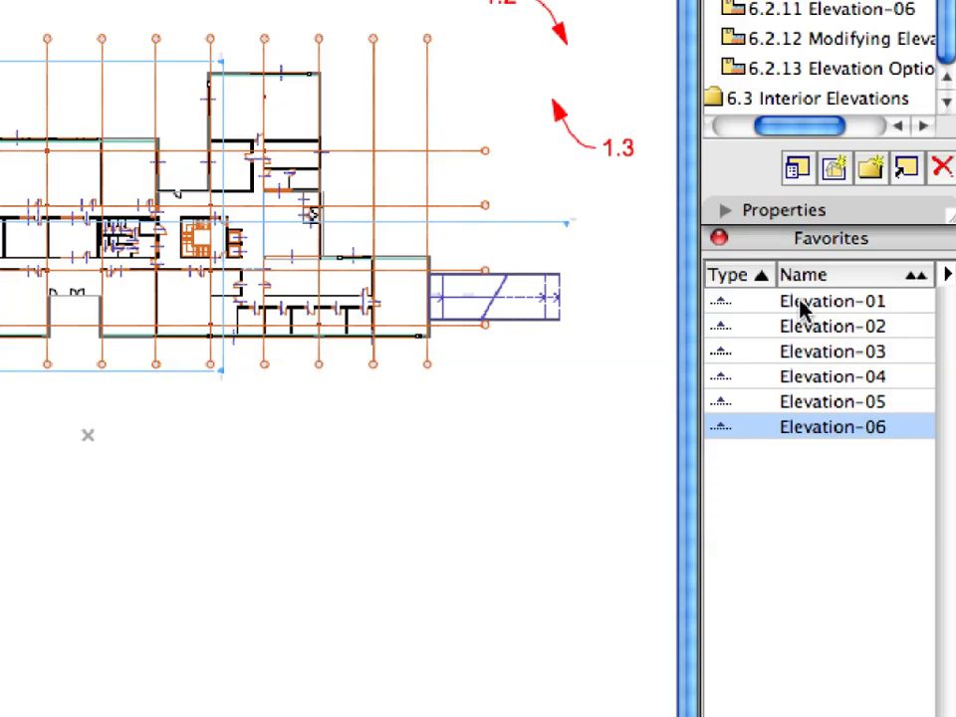
{"action": "left_click", "coordinate": [777, 303]}
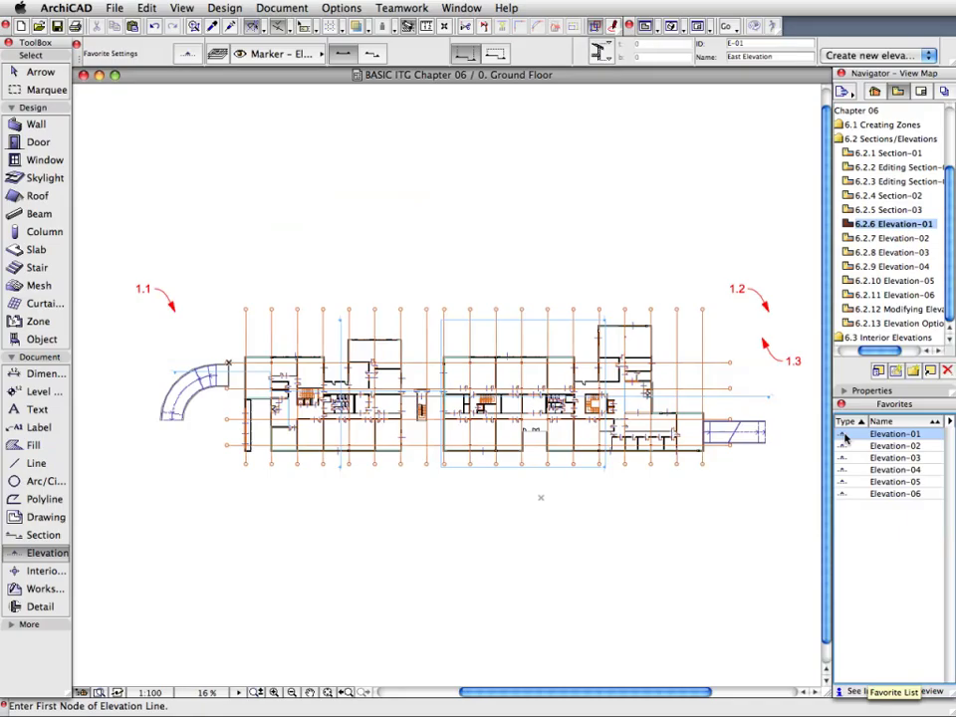
{"action": "left_click", "coordinate": [720, 44]}
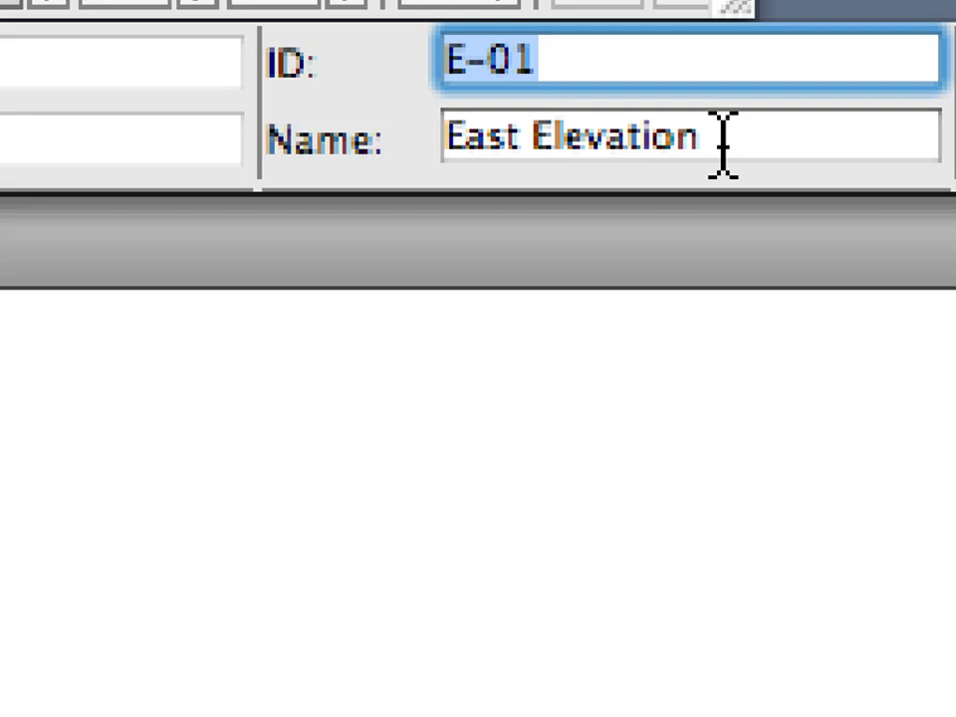
{"action": "left_click_drag", "start_coordinate": [719, 140], "coordinate": [419, 156]}
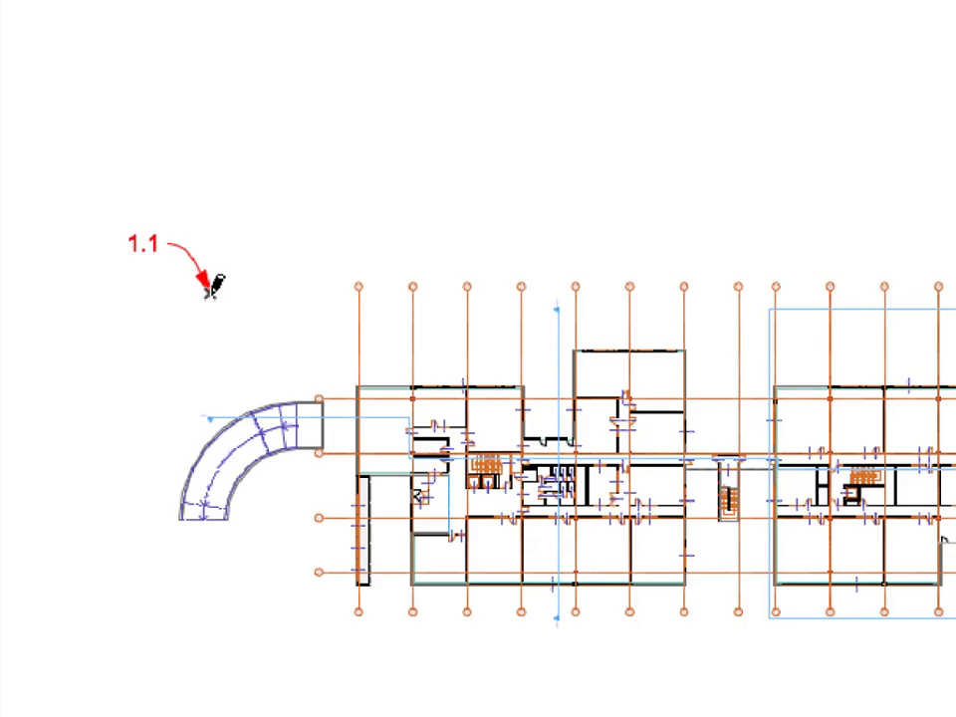
Draw the E-01 East Elevation line from point 1.1 to point 1.2 and set its viewing side at point 1.3
{"action": "left_click", "coordinate": [211, 292]}
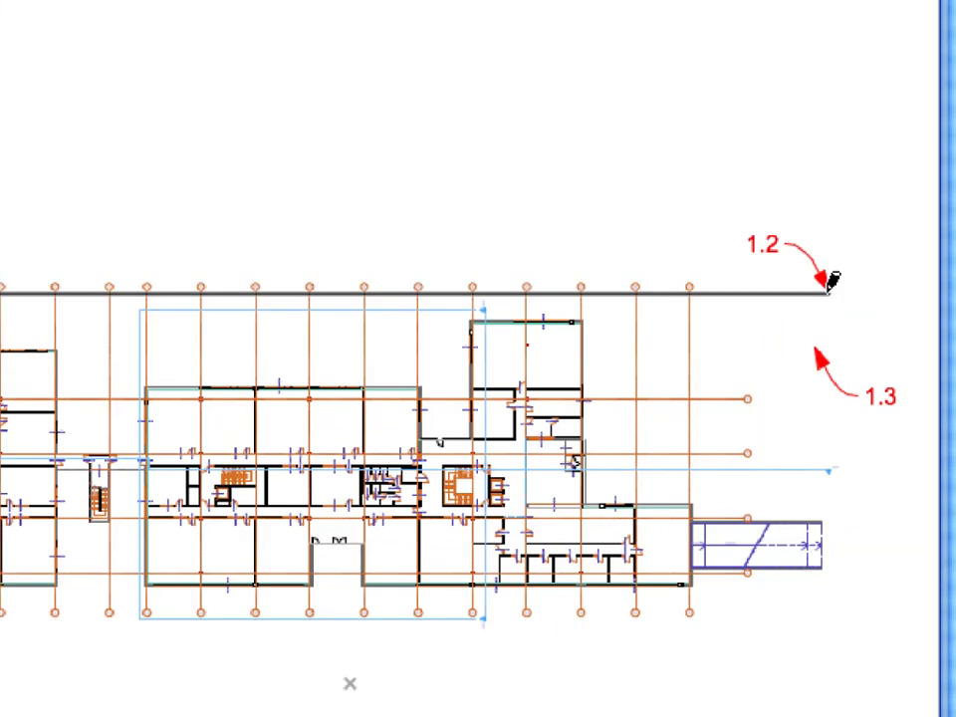
{"action": "left_click", "coordinate": [829, 290]}
{"action": "left_click", "coordinate": [787, 330]}
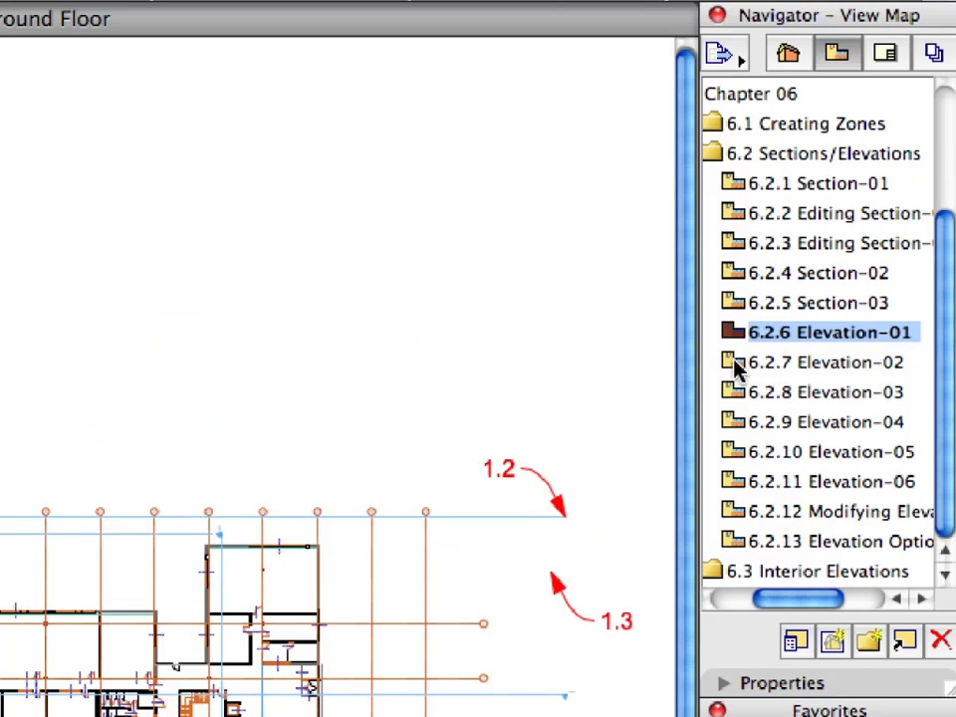
Open the 6.2.7 Elevation-02 view and apply the Elevation-02 favorite
{"action": "left_click", "coordinate": [851, 240]}
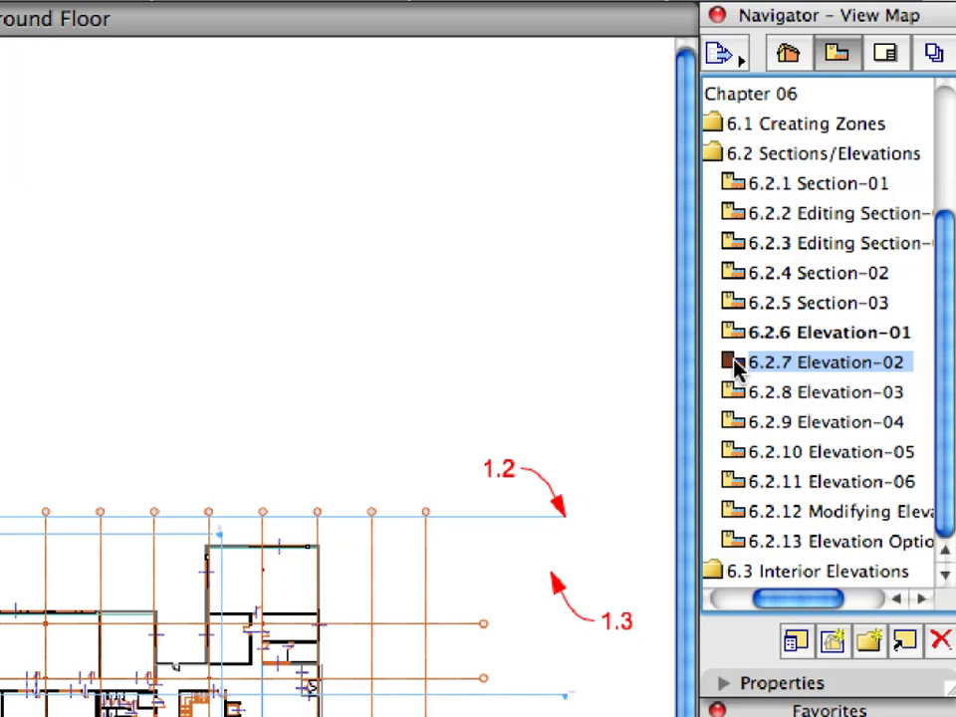
{"action": "double_click", "coordinate": [737, 367]}
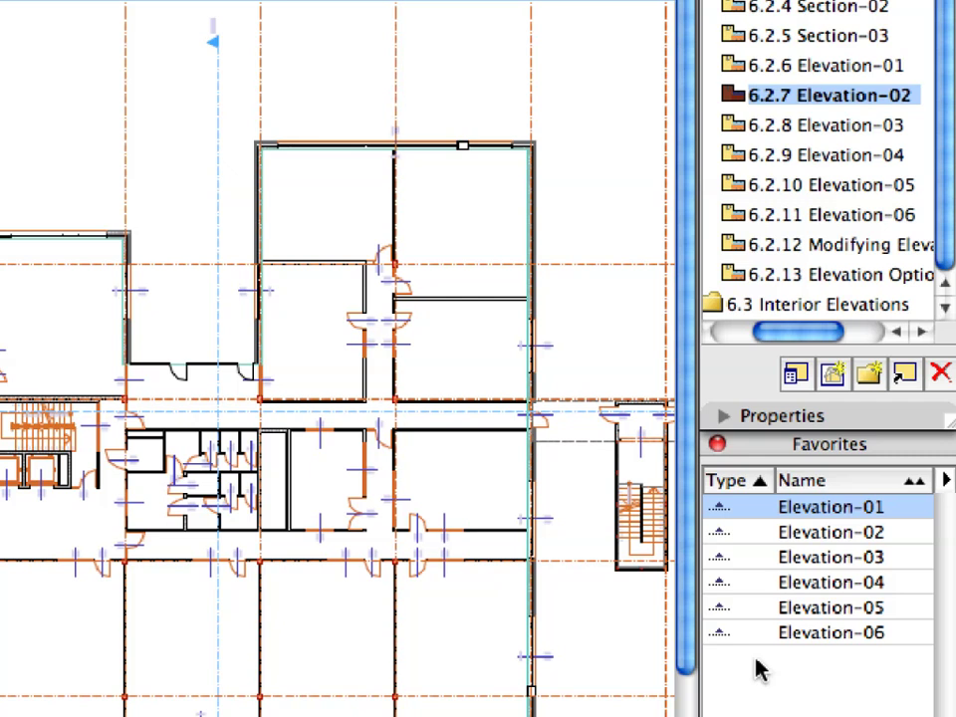
{"action": "left_click", "coordinate": [754, 538]}
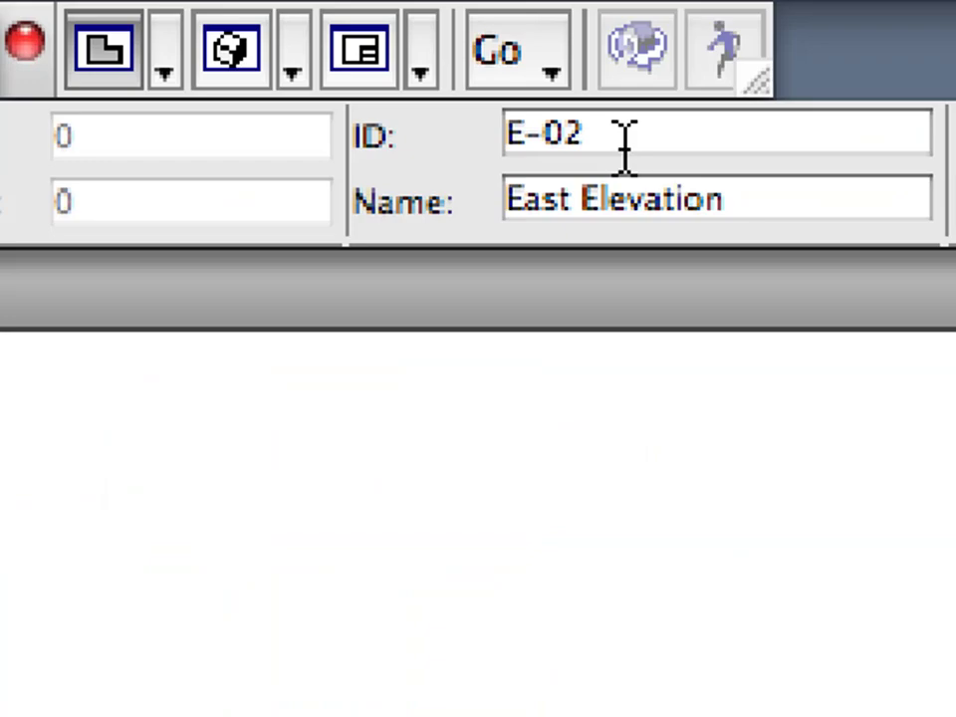
Check the new elevation's ID and set its name to North Elevation
{"action": "left_click_drag", "start_coordinate": [579, 133], "coordinate": [497, 132]}
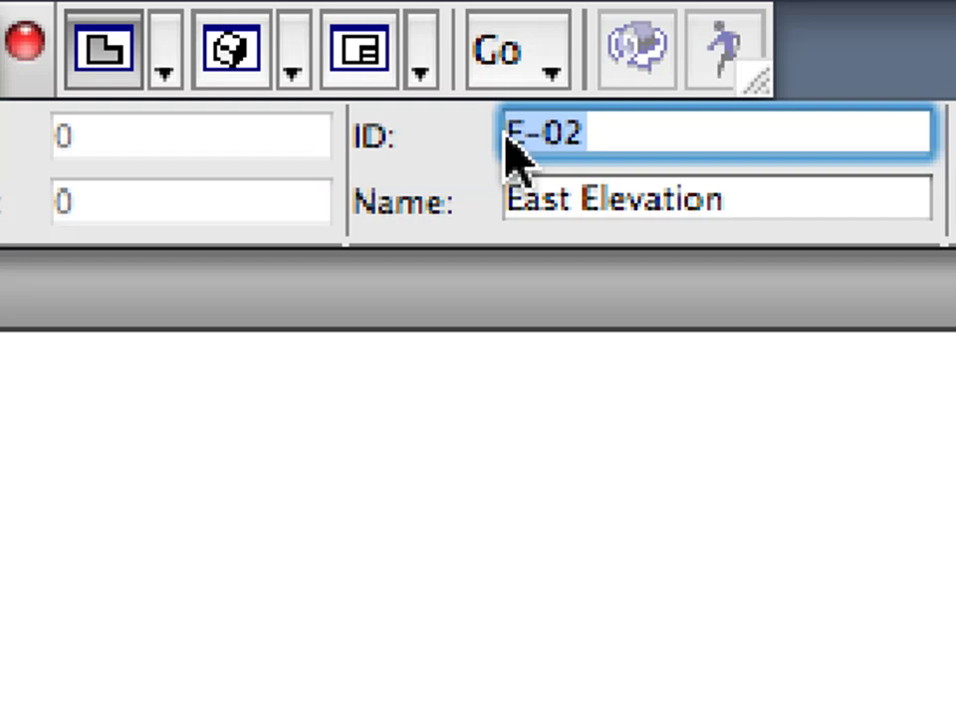
{"action": "left_click_drag", "start_coordinate": [572, 198], "coordinate": [485, 207]}
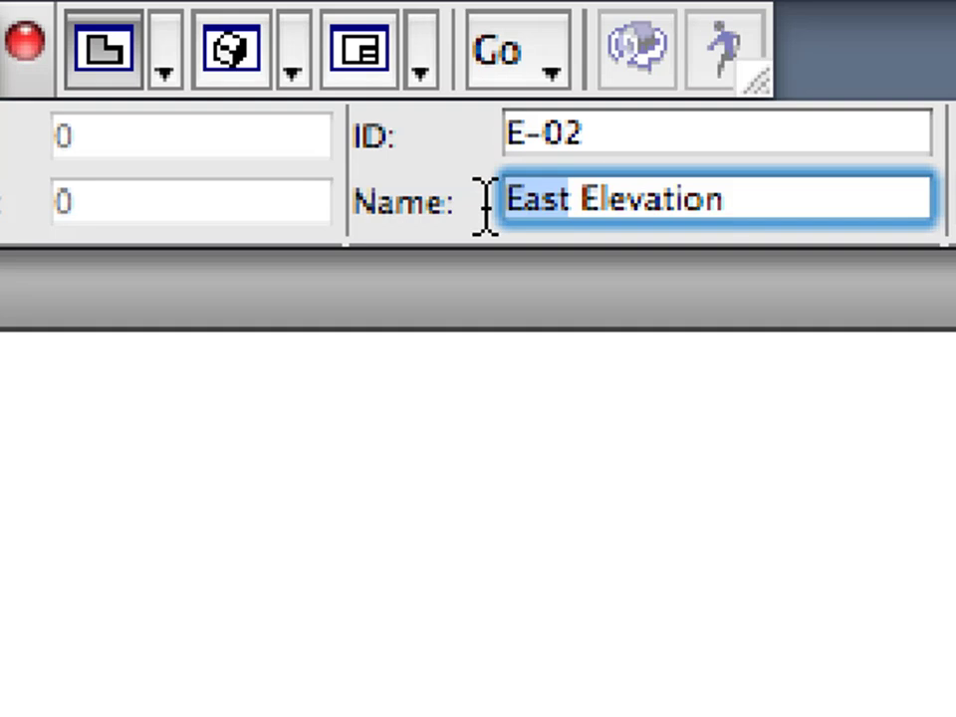
{"action": "type", "text": "North"}
{"action": "key", "text": "shift+Left"}
{"action": "key", "text": "shift+Left"}
{"action": "key", "text": "shift+Left"}
{"action": "key", "text": "shift+Left"}
{"action": "key", "text": "shift+Left"}
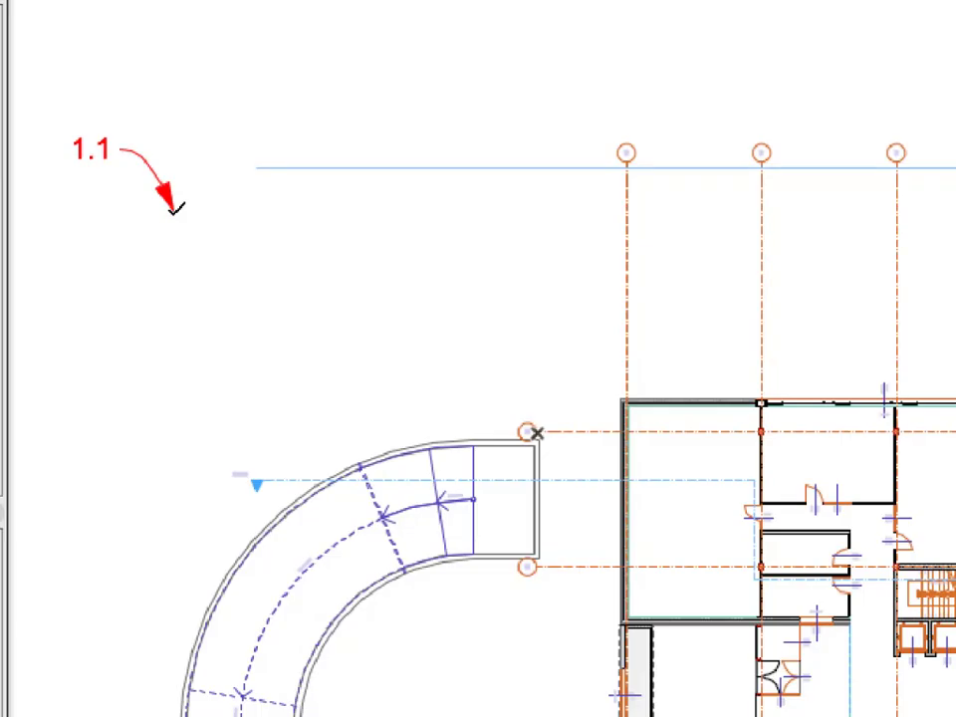
Draw the E-02 North Elevation line from point 1.1 to point 1.2 and set its viewing side and depth limit at point 1.3
{"action": "left_click", "coordinate": [174, 209]}
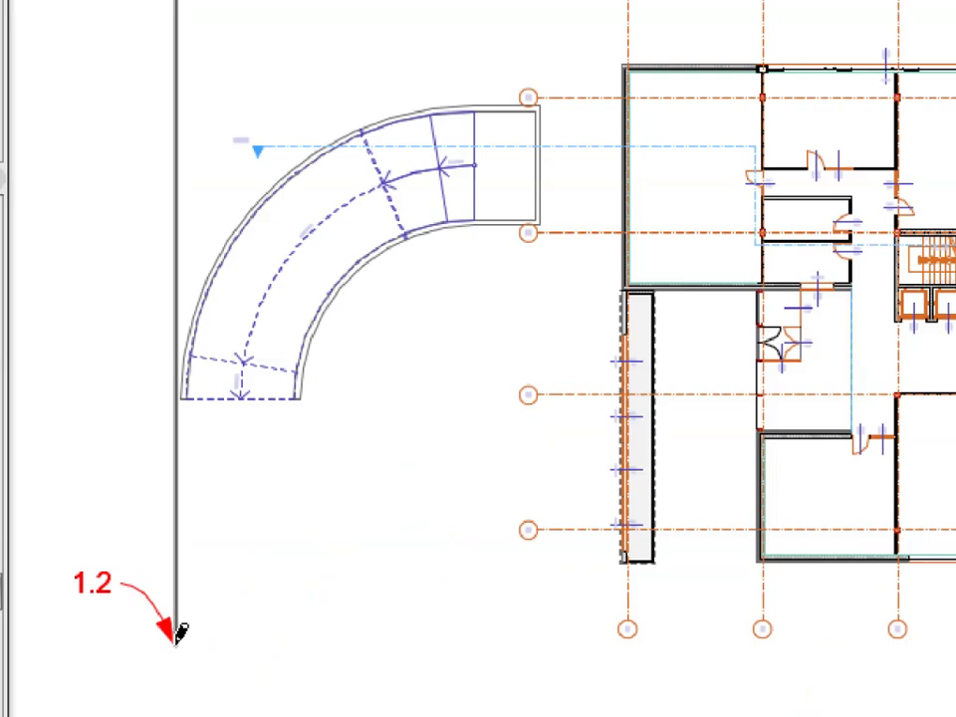
{"action": "left_click", "coordinate": [176, 635]}
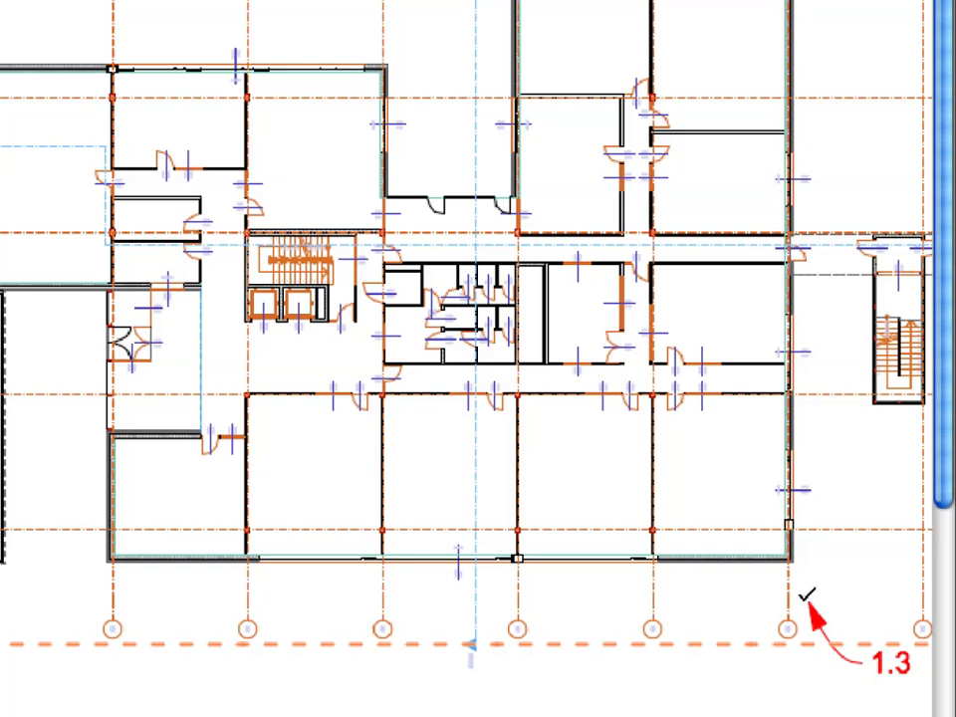
{"action": "left_click", "coordinate": [810, 599]}
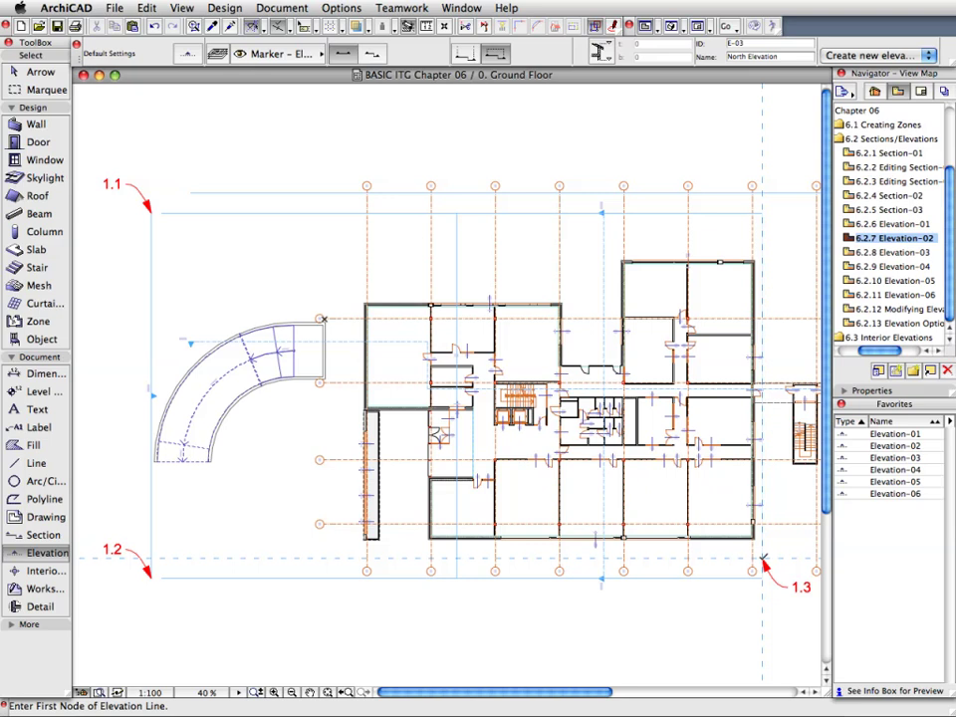
{"action": "key", "text": "super+s"}
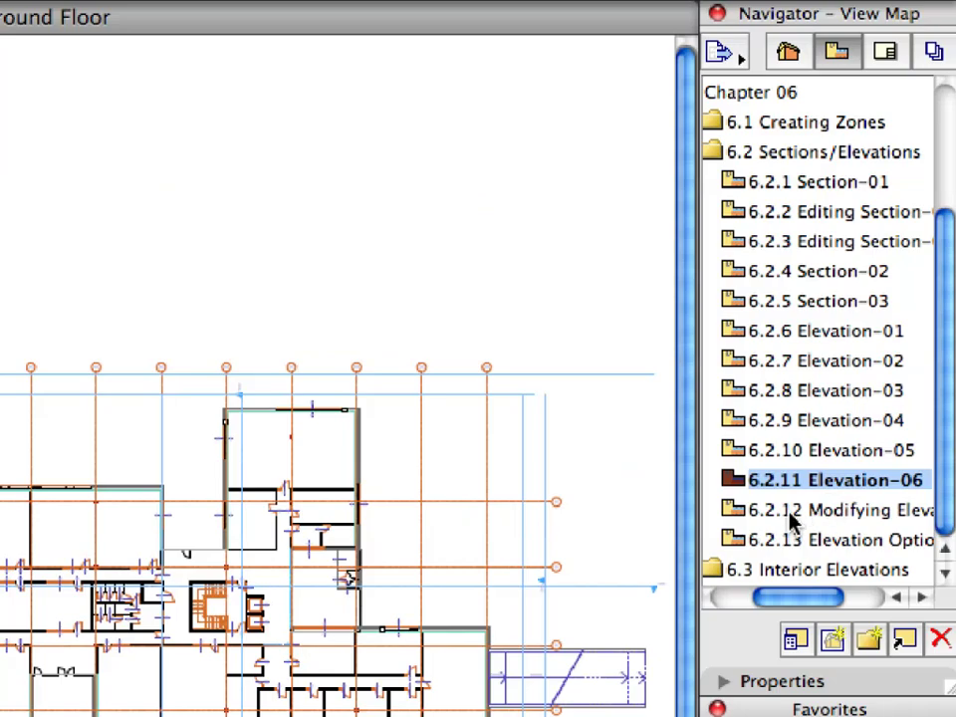
Open the 6.2.12 Modifying Elevation view and select the E-02 North Elevation on the ground floor plan
{"action": "left_click", "coordinate": [875, 309]}
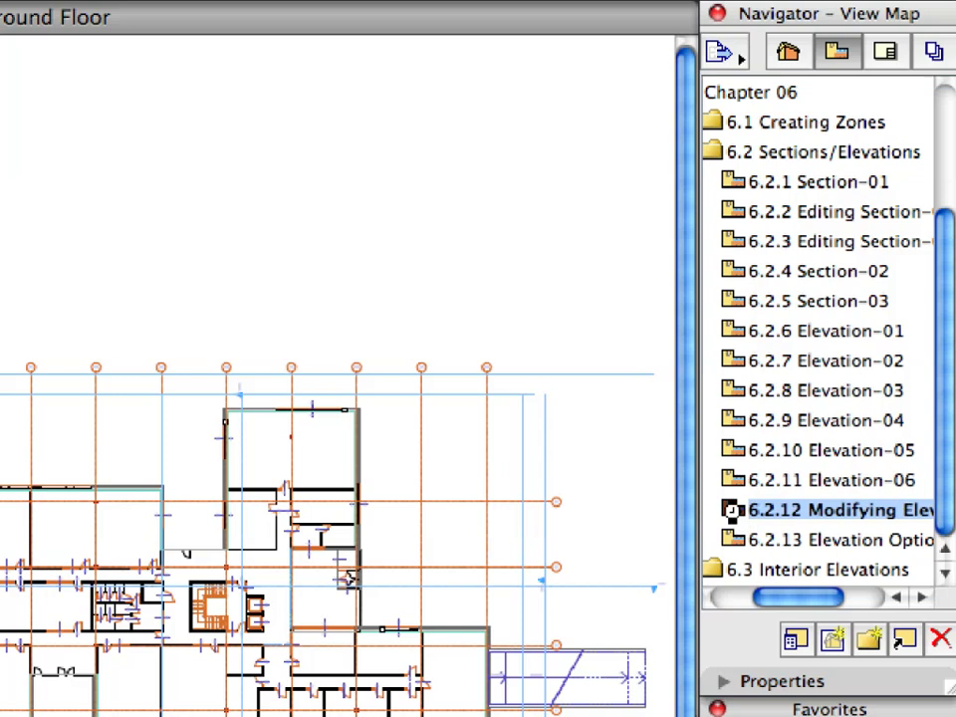
{"action": "double_click", "coordinate": [735, 513]}
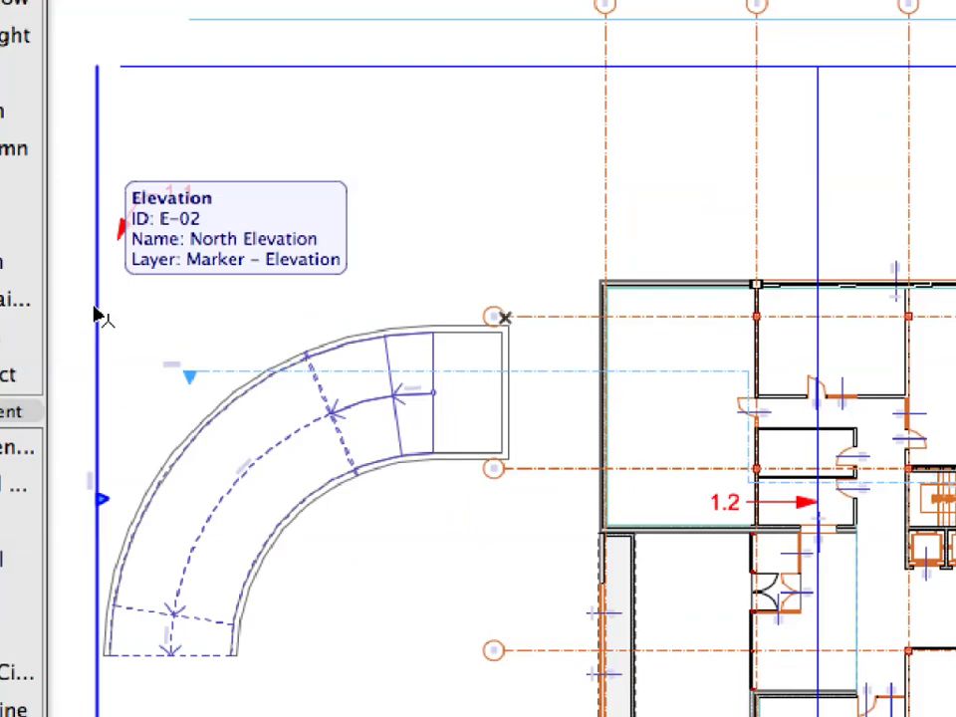
{"action": "left_click", "coordinate": [97, 316]}
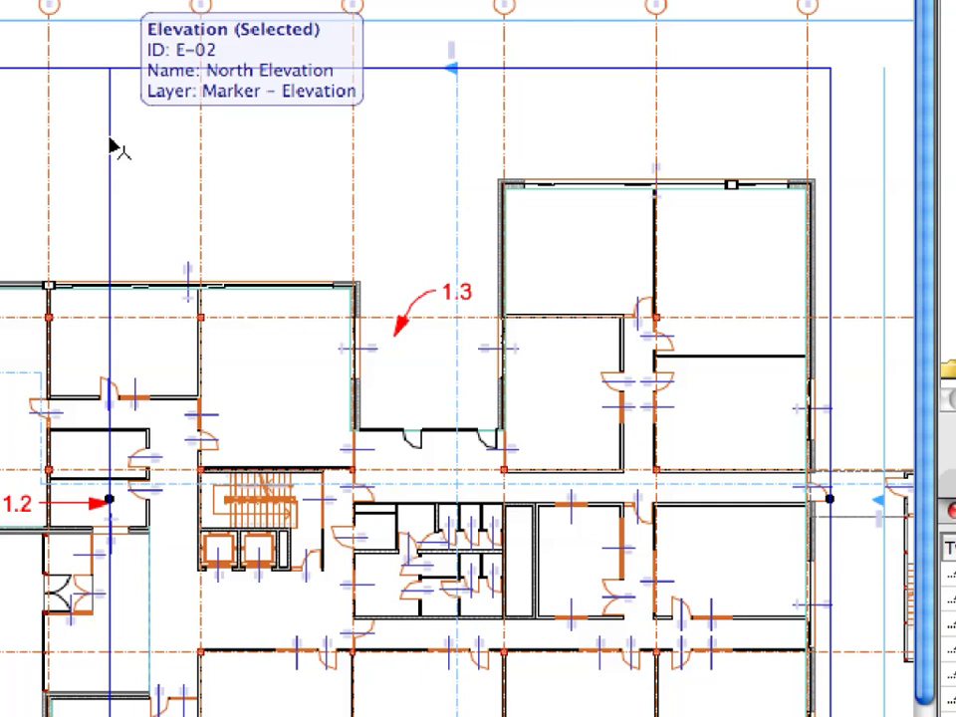
{"action": "left_click", "coordinate": [130, 163]}
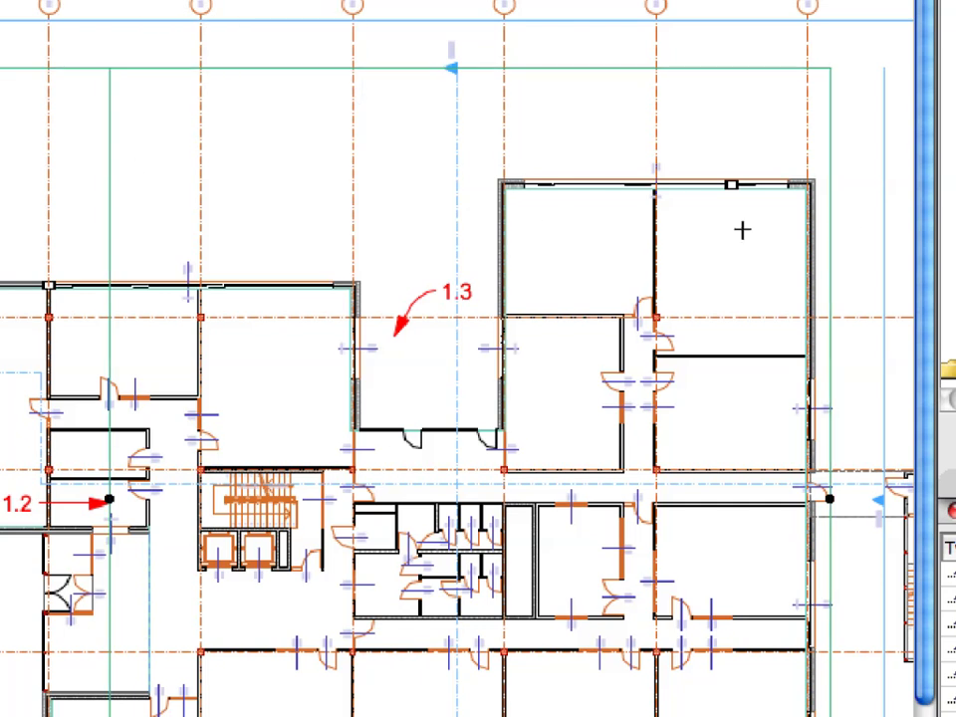
{"action": "left_click", "coordinate": [839, 207]}
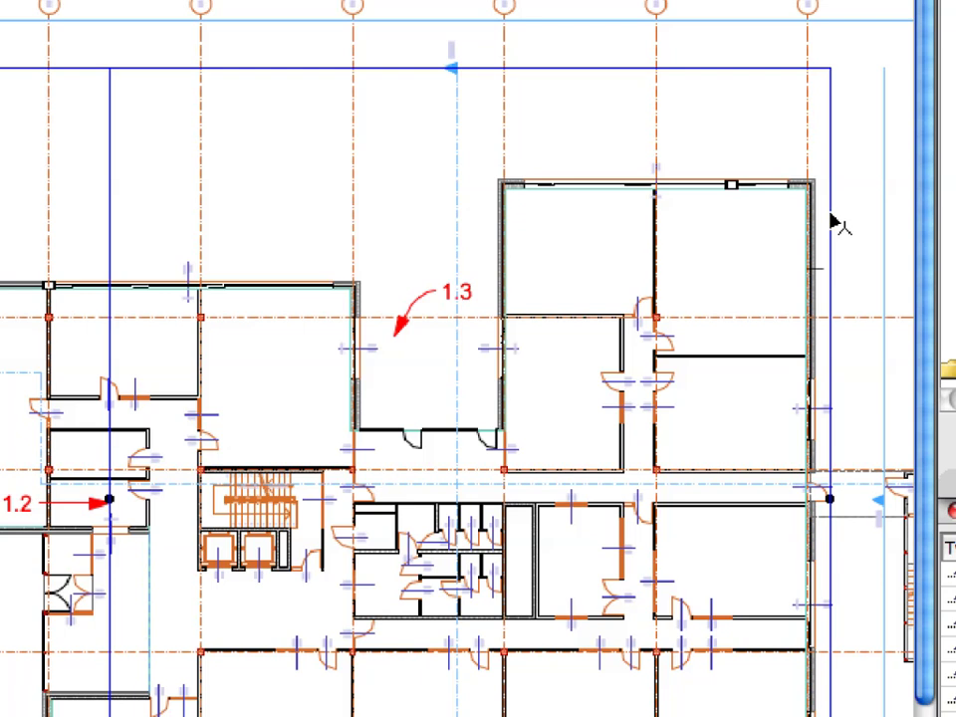
{"action": "left_click", "coordinate": [156, 185]}
{"action": "mouse_move", "coordinate": [111, 251]}
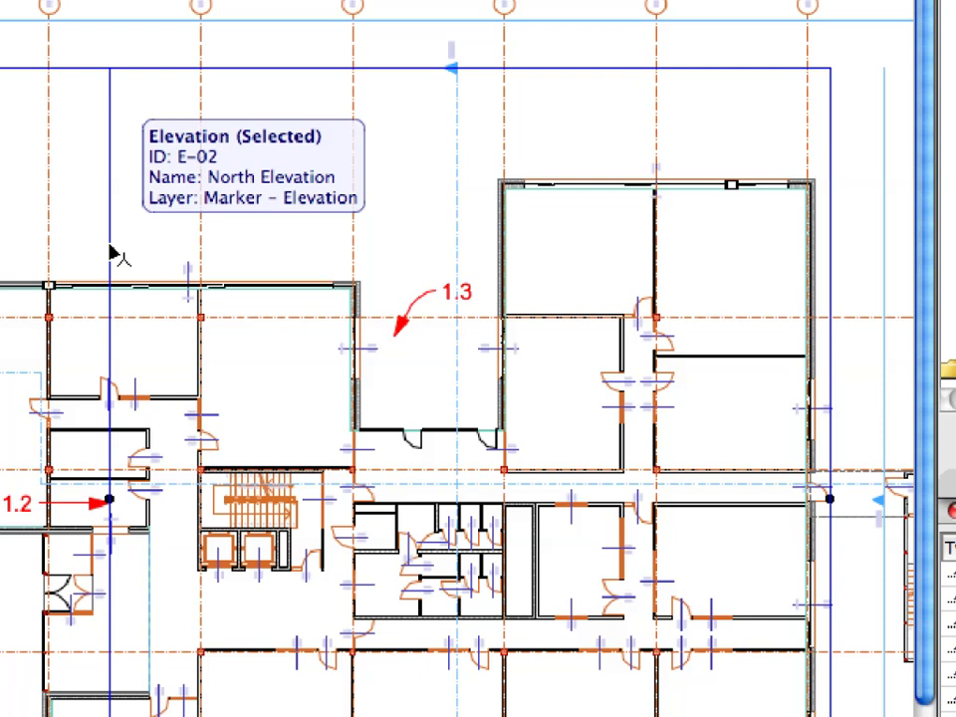
{"action": "key", "text": "Escape"}
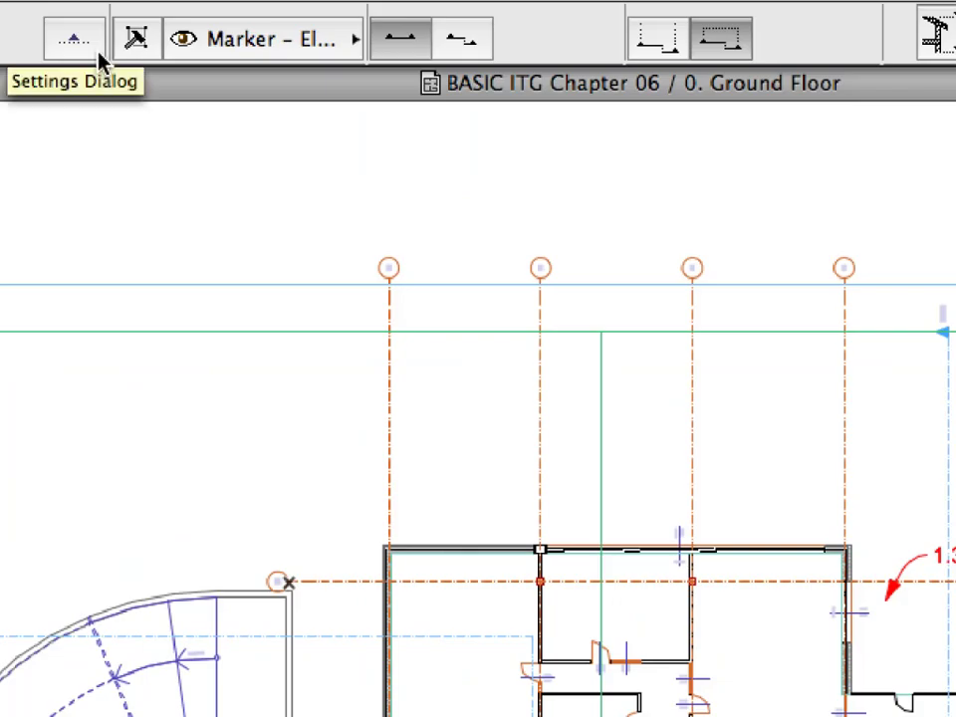
Review the Marked Distant Area options in the Model Display settings of the selected E-02 elevation
{"action": "left_click", "coordinate": [98, 56]}
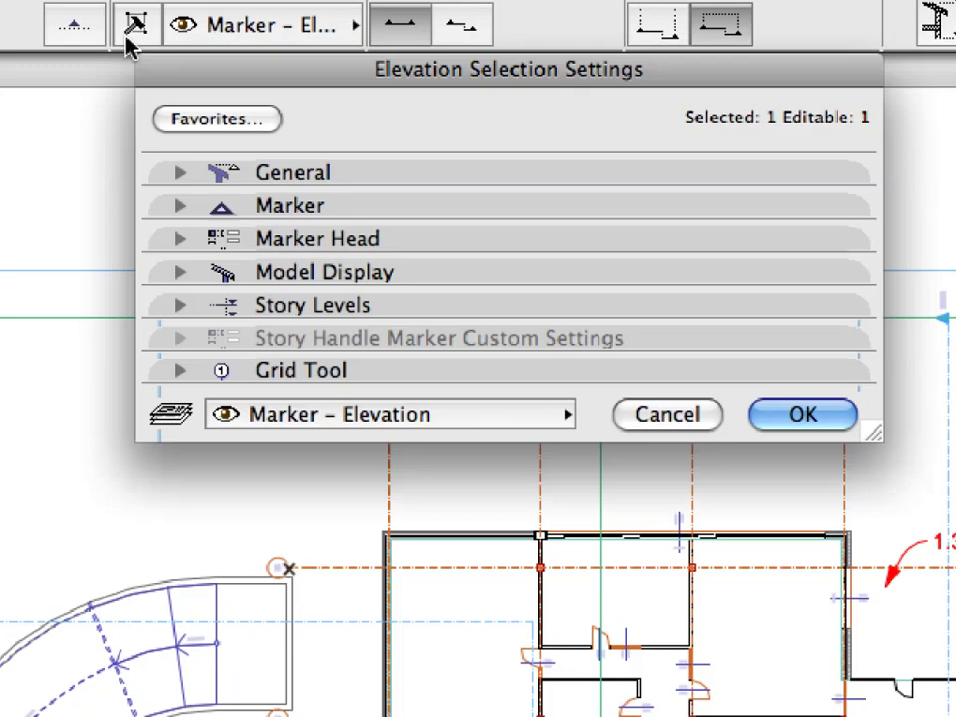
{"action": "left_click", "coordinate": [478, 276]}
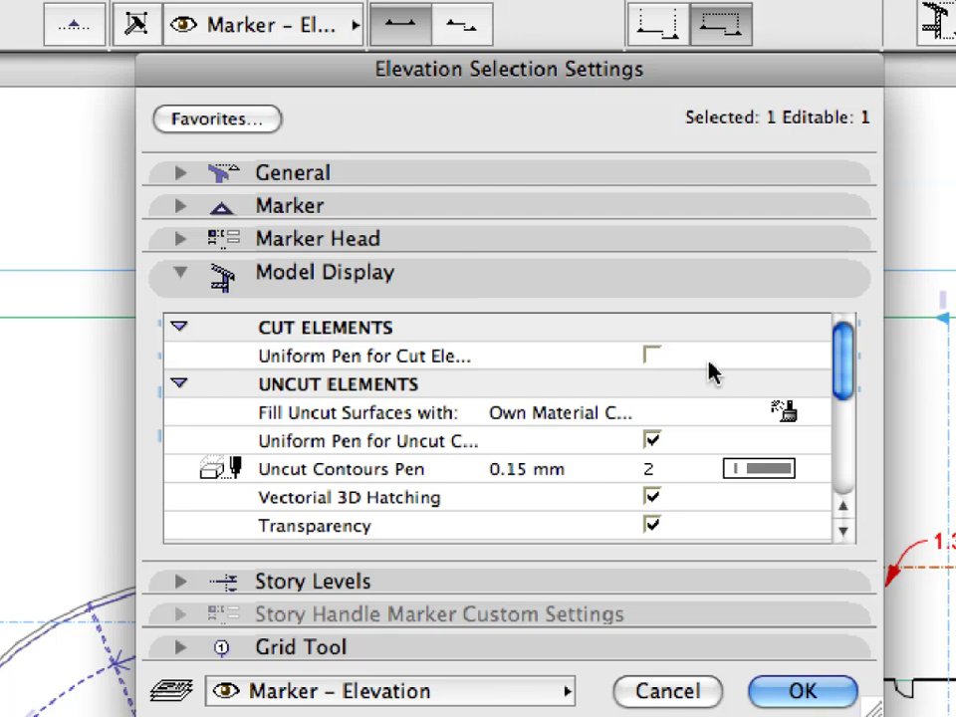
{"action": "scroll", "coordinate": [655, 368], "scroll_direction": "down", "scroll_amount": 3}
{"action": "scroll", "coordinate": [709, 372], "scroll_direction": "down", "scroll_amount": 8}
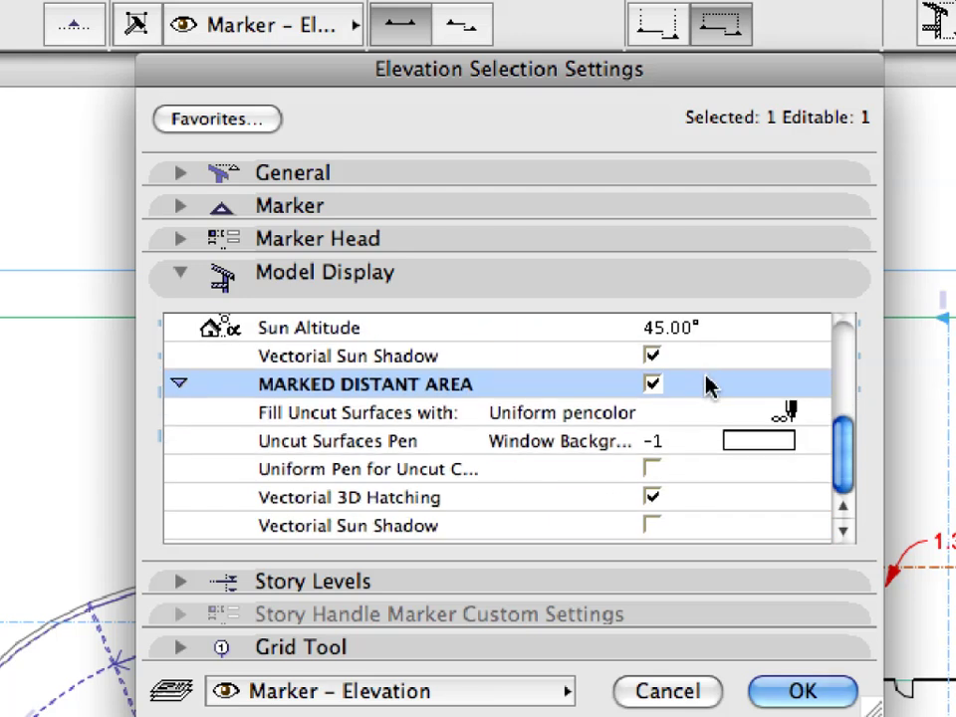
{"action": "left_click", "coordinate": [707, 380]}
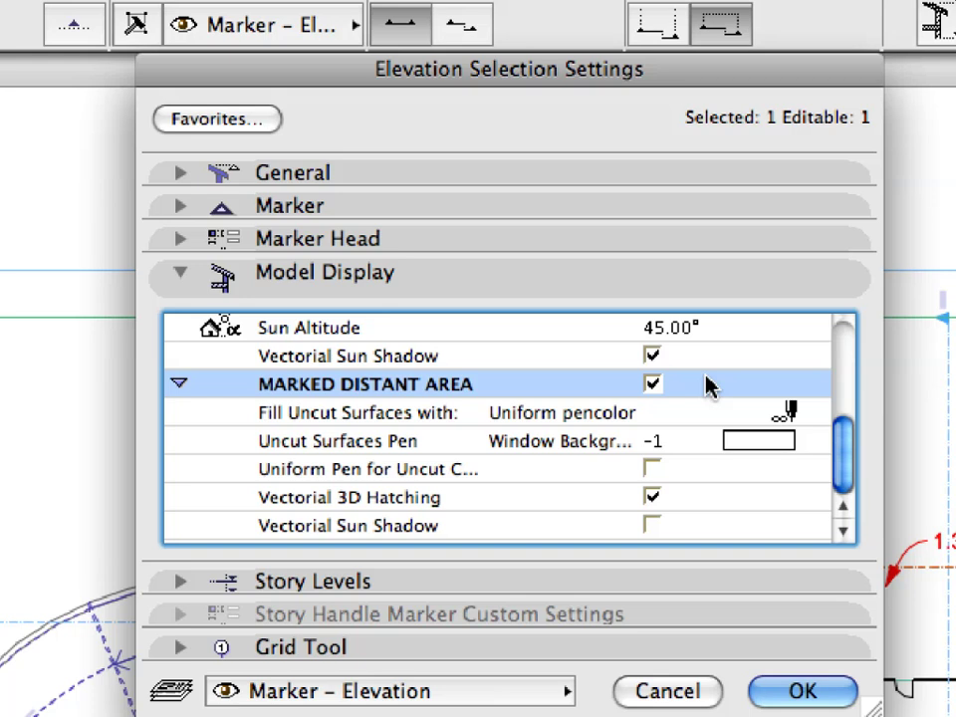
{"action": "left_click", "coordinate": [719, 697]}
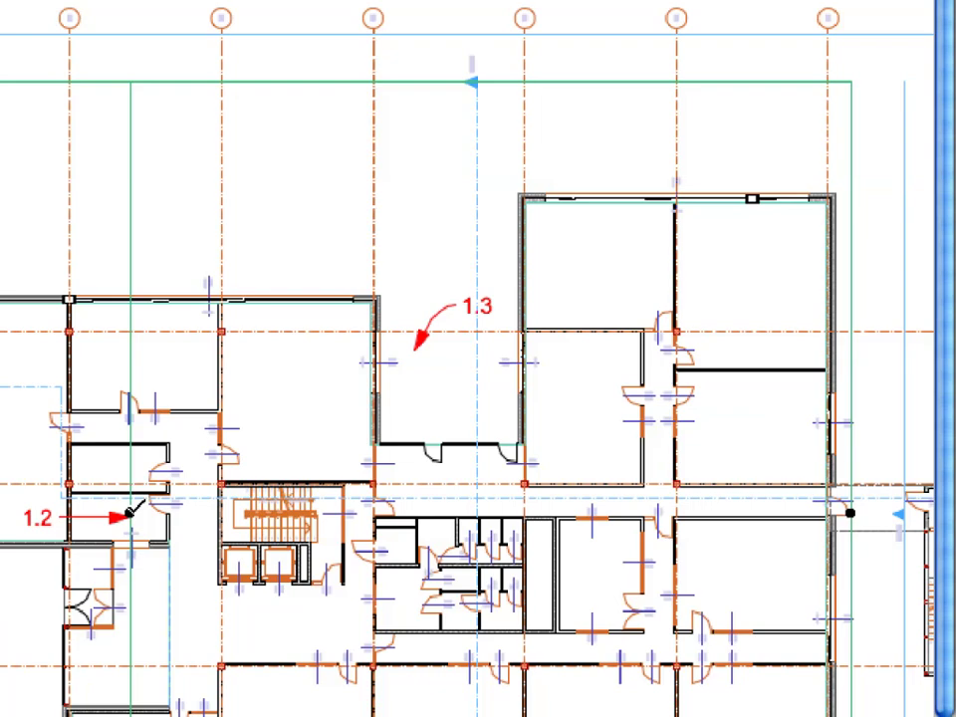
Move the E-02 elevation's distant area line from point 1.2 to point 1.3 and deselect the elevation
{"action": "left_click", "coordinate": [130, 513]}
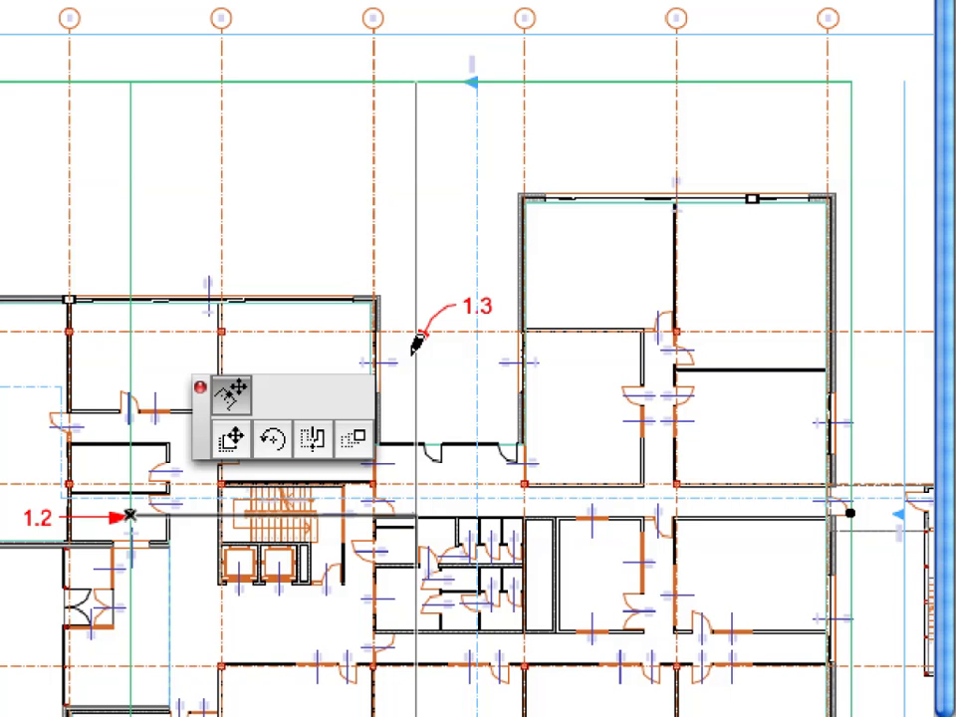
{"action": "left_click", "coordinate": [416, 344]}
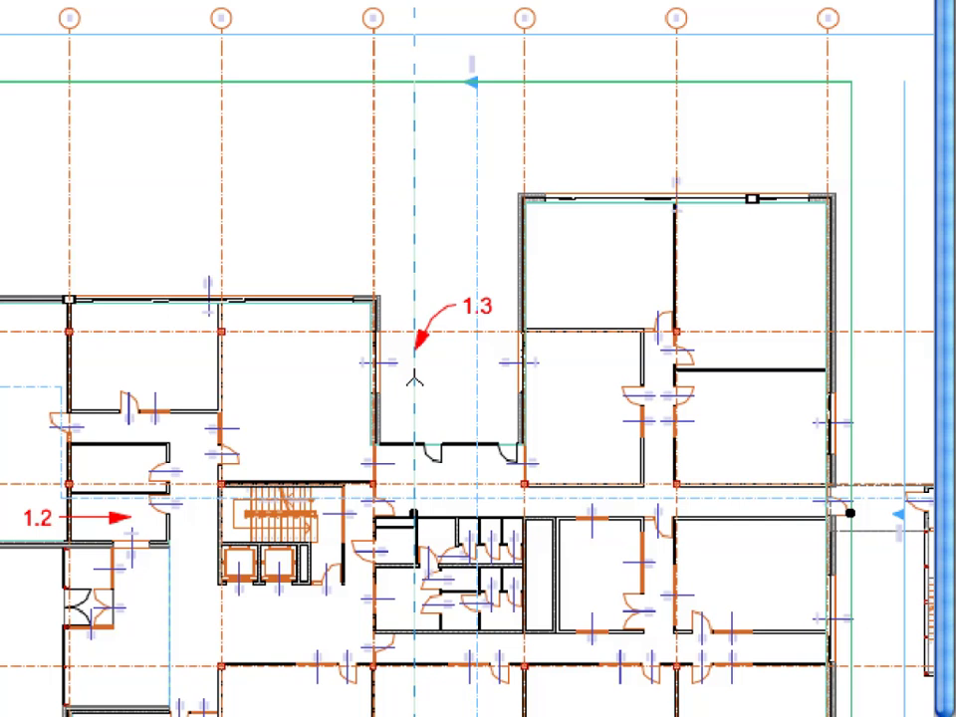
{"action": "left_click", "coordinate": [435, 382]}
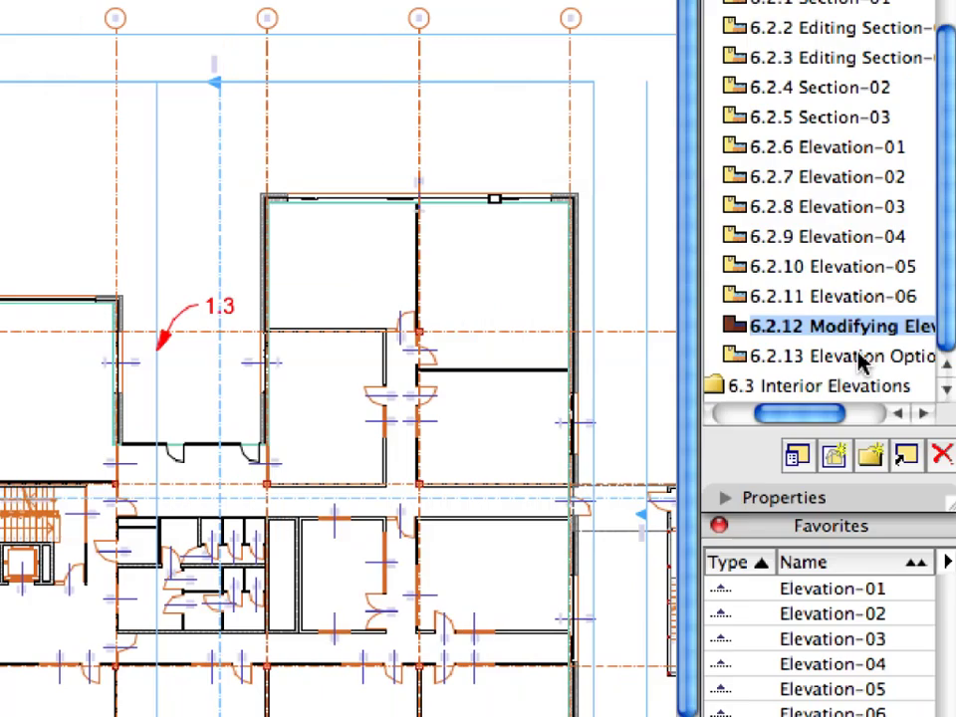
Open the 6.2.13 Elevation Options view, and open the E-02 North Elevation from its line near point 1.1
{"action": "left_click", "coordinate": [863, 358]}
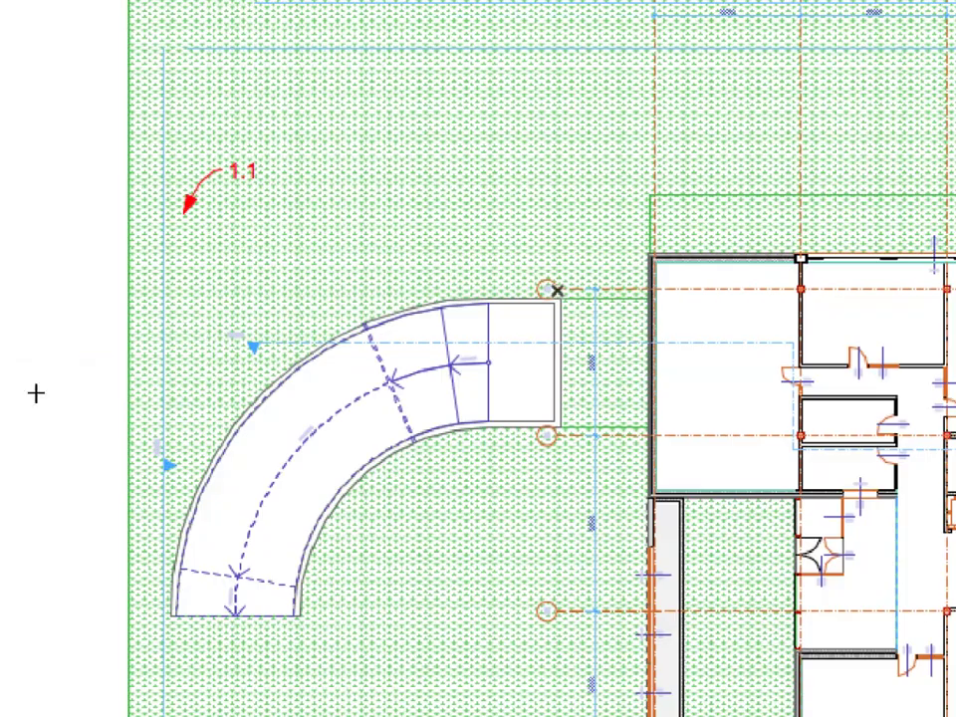
{"action": "right_click", "coordinate": [166, 257]}
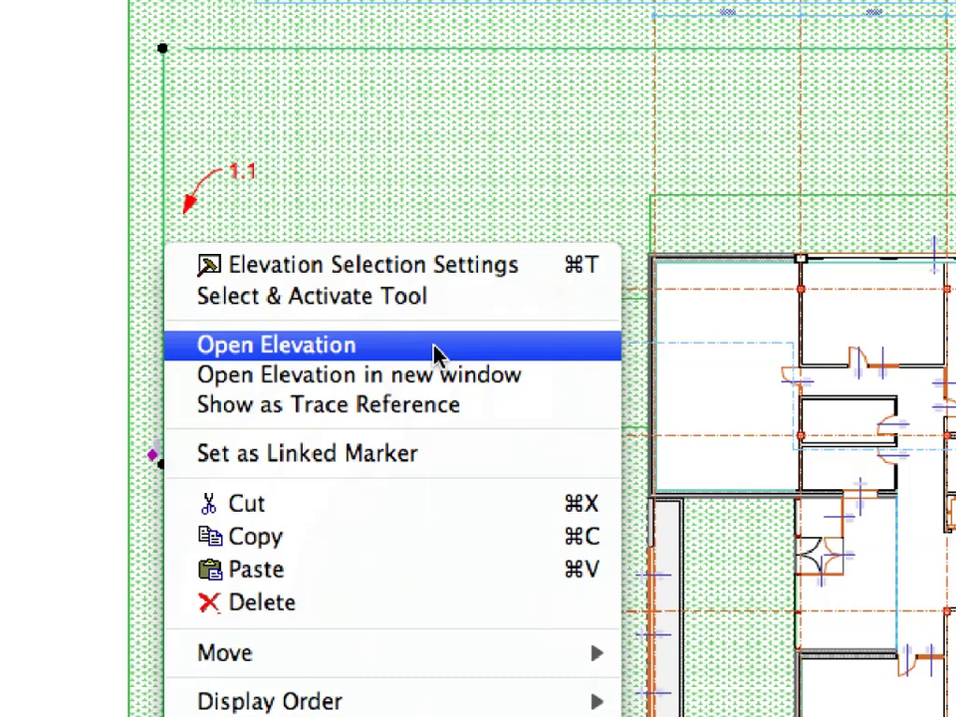
{"action": "left_click", "coordinate": [435, 354]}
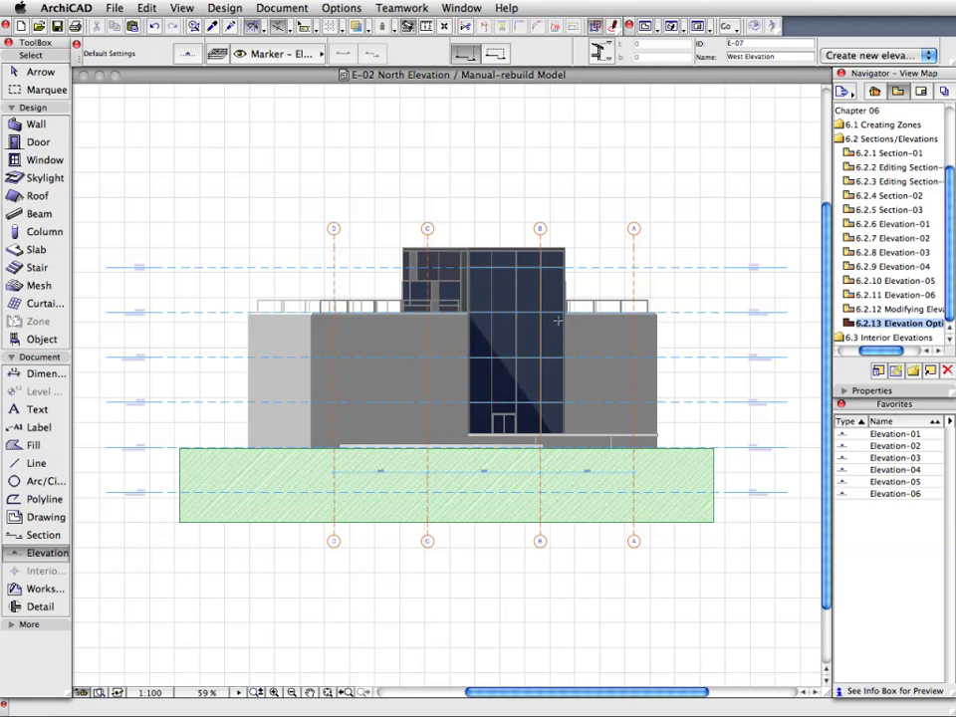
Hide the grid display in the E-02 North Elevation and inspect the 4 Roof and 3 Third Floor story level markers up close
{"action": "left_click", "coordinate": [181, 8]}
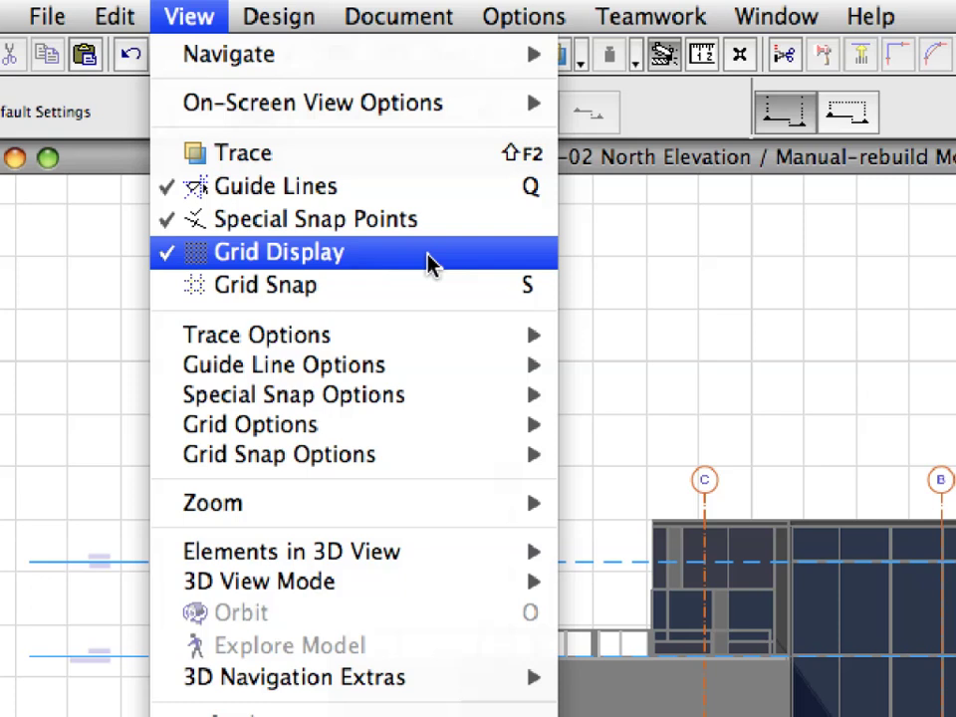
{"action": "left_click", "coordinate": [431, 262]}
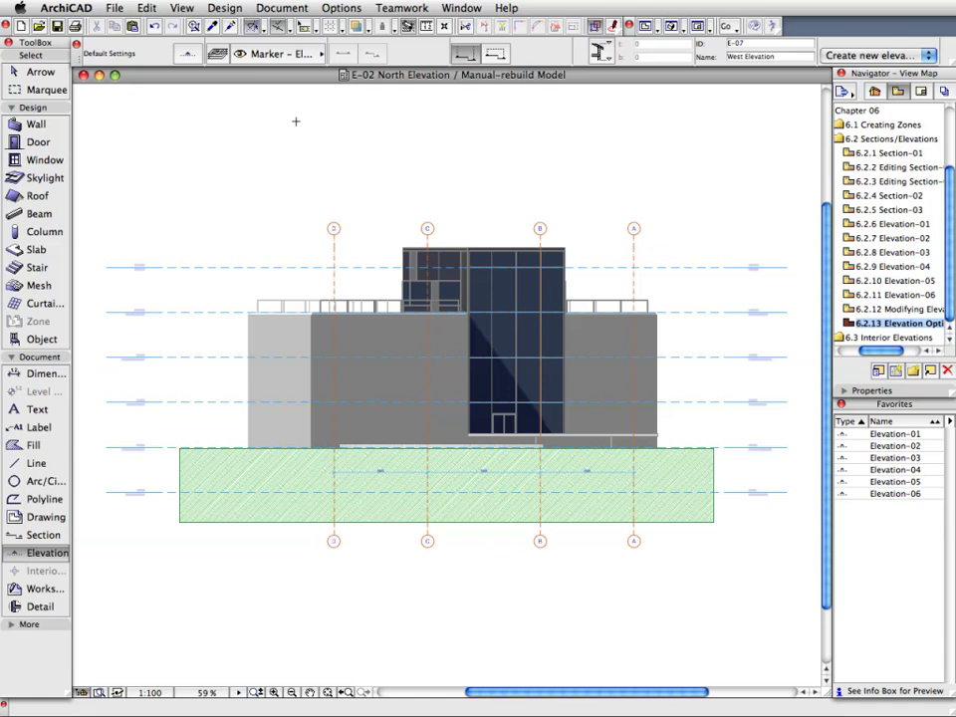
{"action": "left_click", "coordinate": [310, 207]}
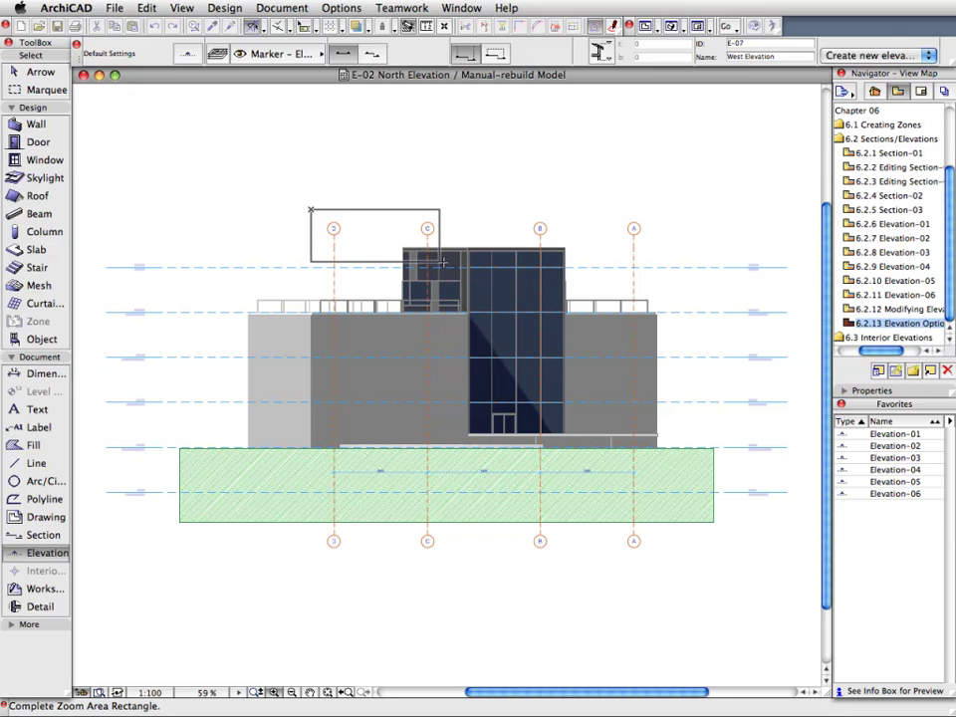
{"action": "left_click", "coordinate": [443, 262]}
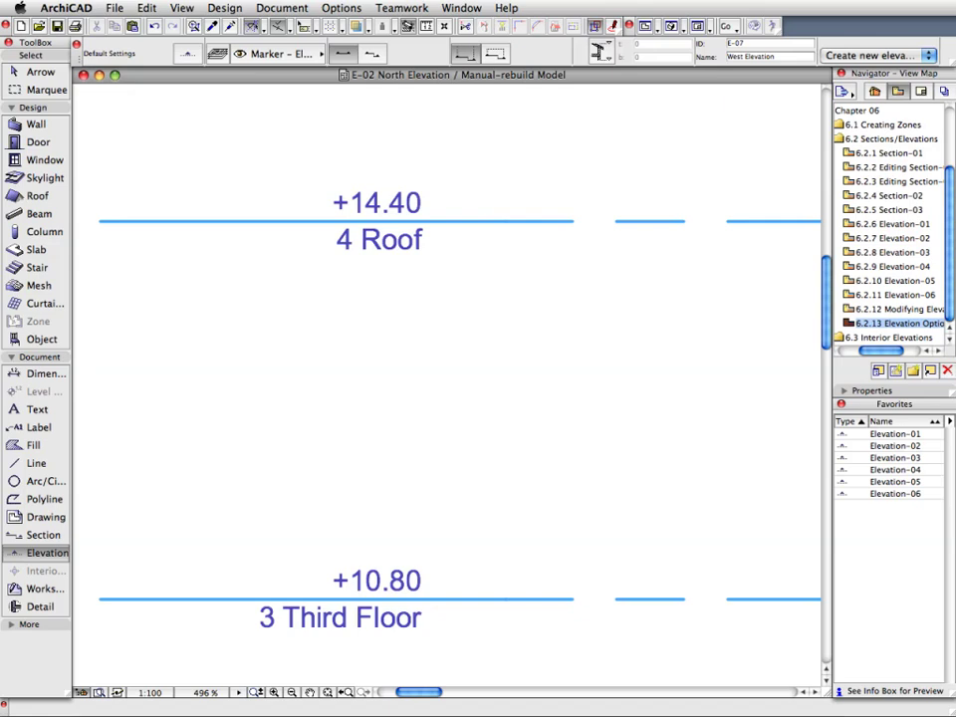
{"action": "left_click", "coordinate": [326, 692]}
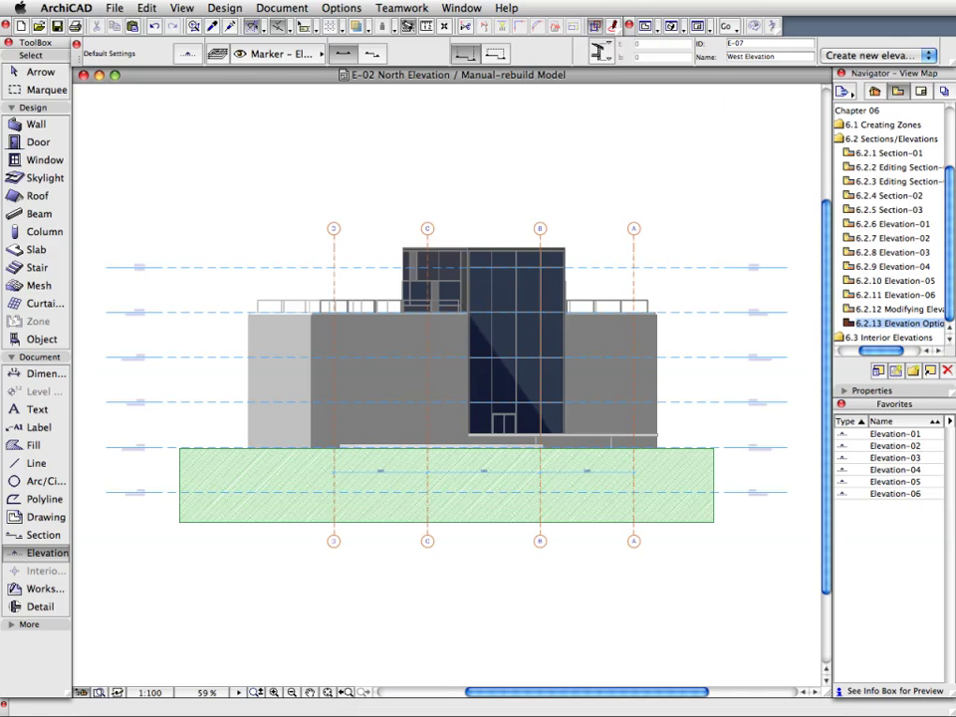
Review the Grid Tool and Story Levels options in the elevation's settings
{"action": "right_click", "coordinate": [157, 121]}
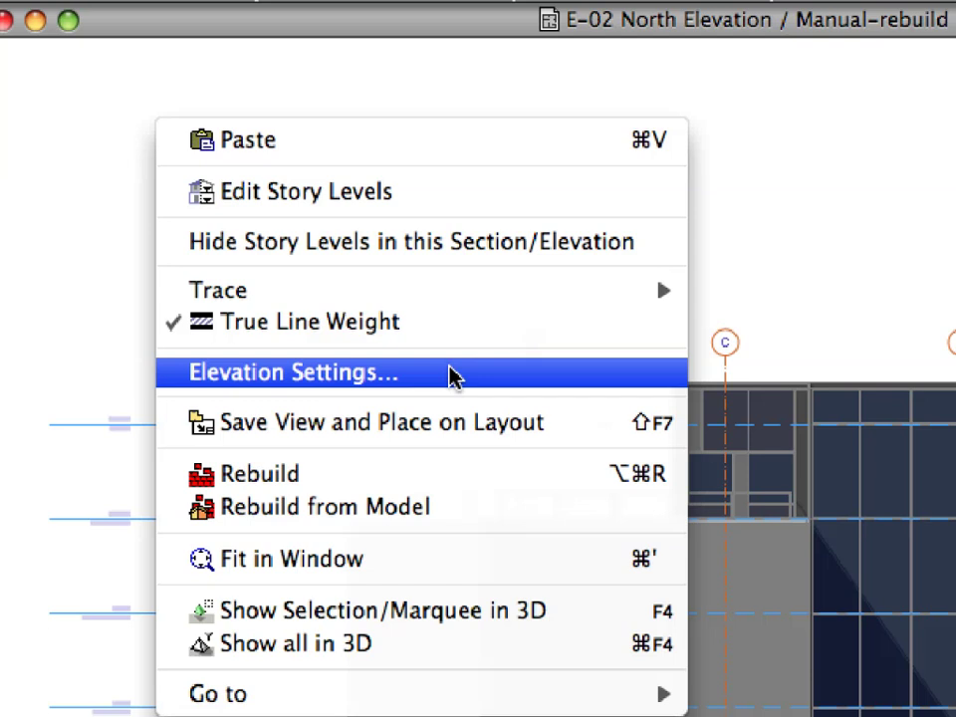
{"action": "left_click", "coordinate": [454, 375]}
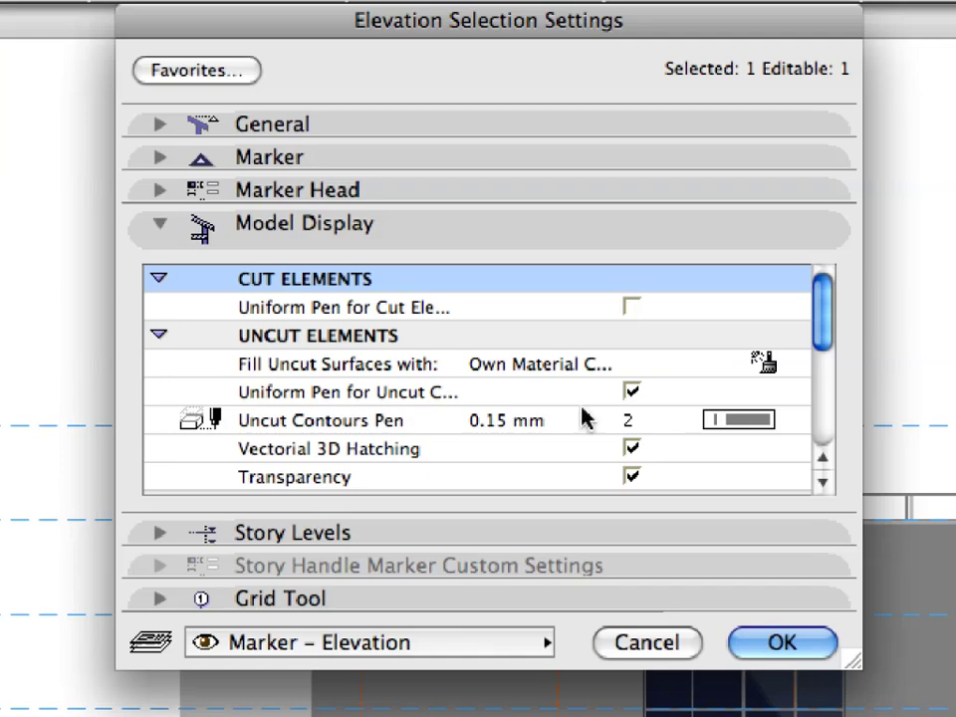
{"action": "left_click", "coordinate": [328, 235]}
{"action": "left_click", "coordinate": [325, 325]}
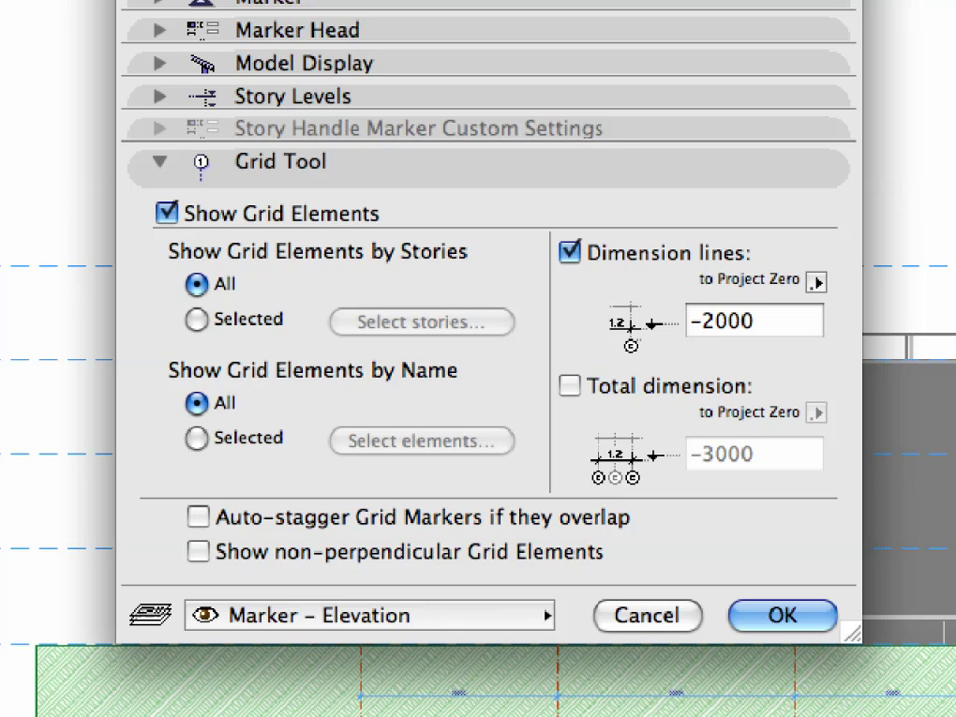
{"action": "left_click", "coordinate": [434, 171]}
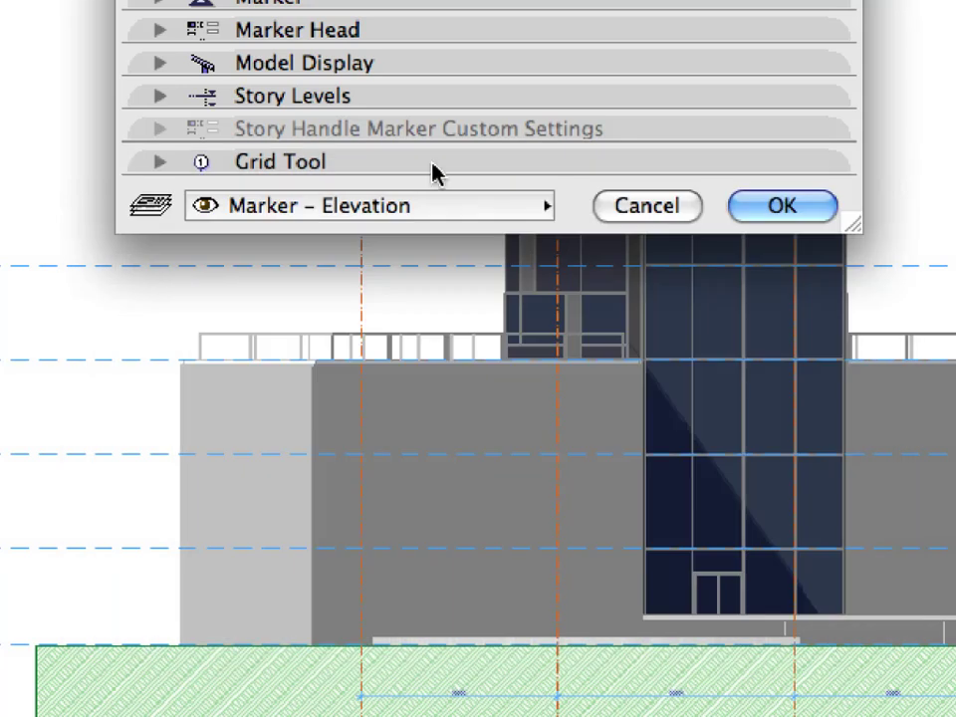
{"action": "left_click", "coordinate": [434, 99]}
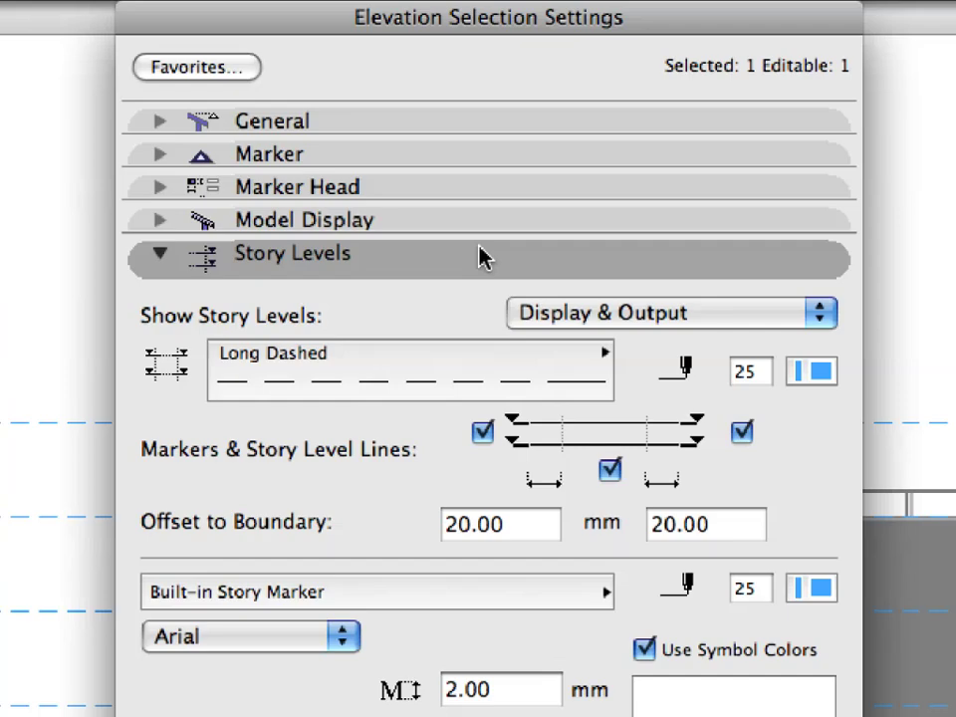
{"action": "left_click", "coordinate": [480, 253]}
Fill the elevation's uncut surfaces with Uniform pencolor using pen 108, and rebuild the elevation from the model
{"action": "left_click", "coordinate": [481, 219]}
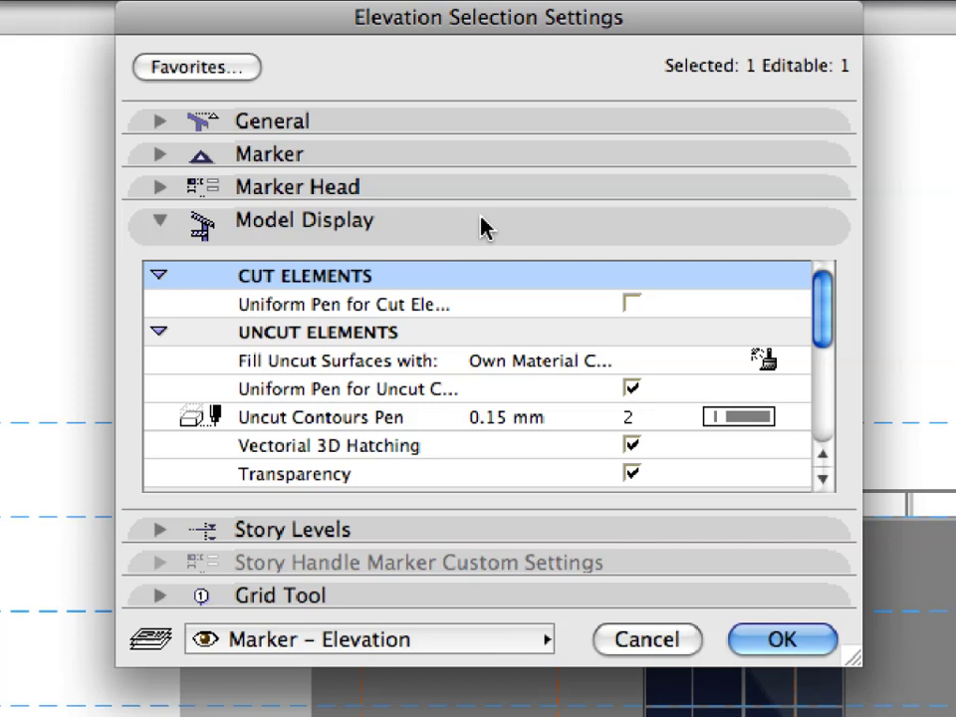
{"action": "left_click", "coordinate": [474, 360]}
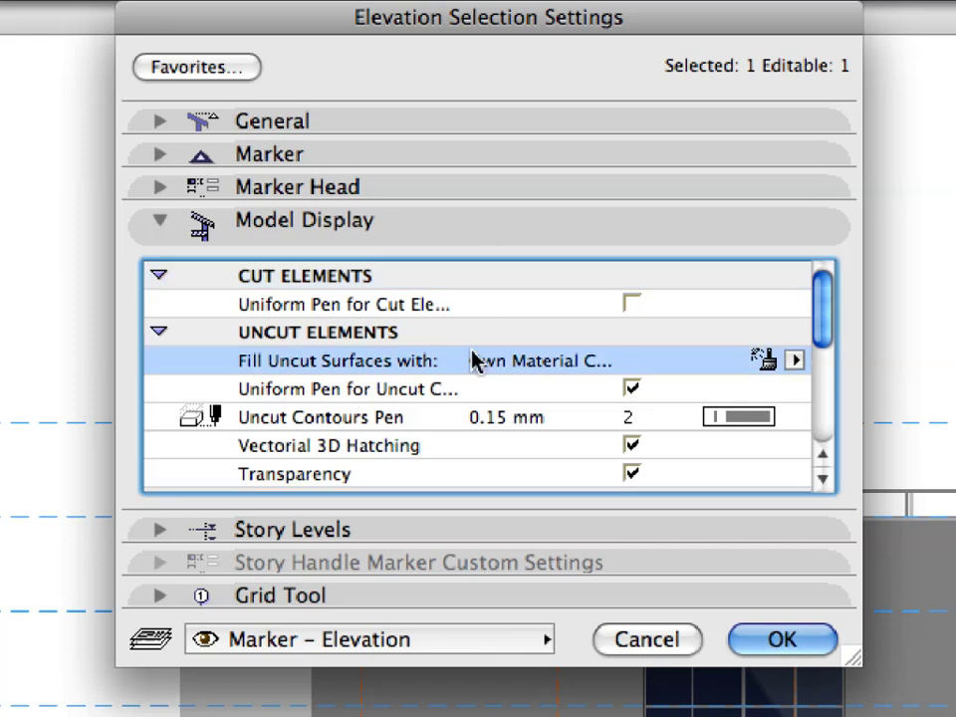
{"action": "left_click", "coordinate": [794, 362]}
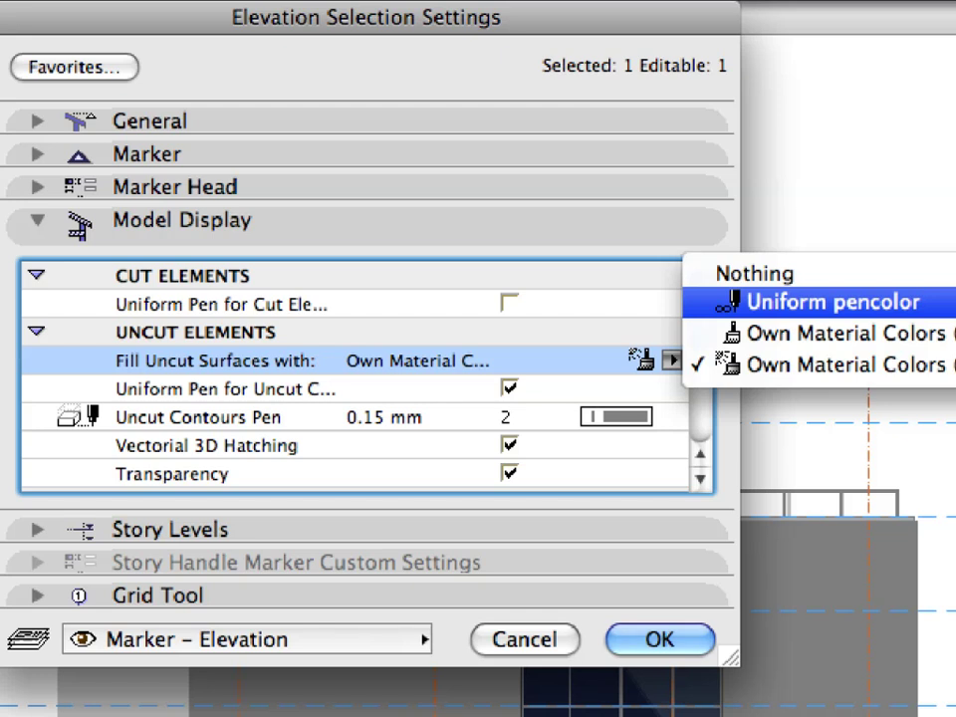
{"action": "left_click", "coordinate": [833, 301]}
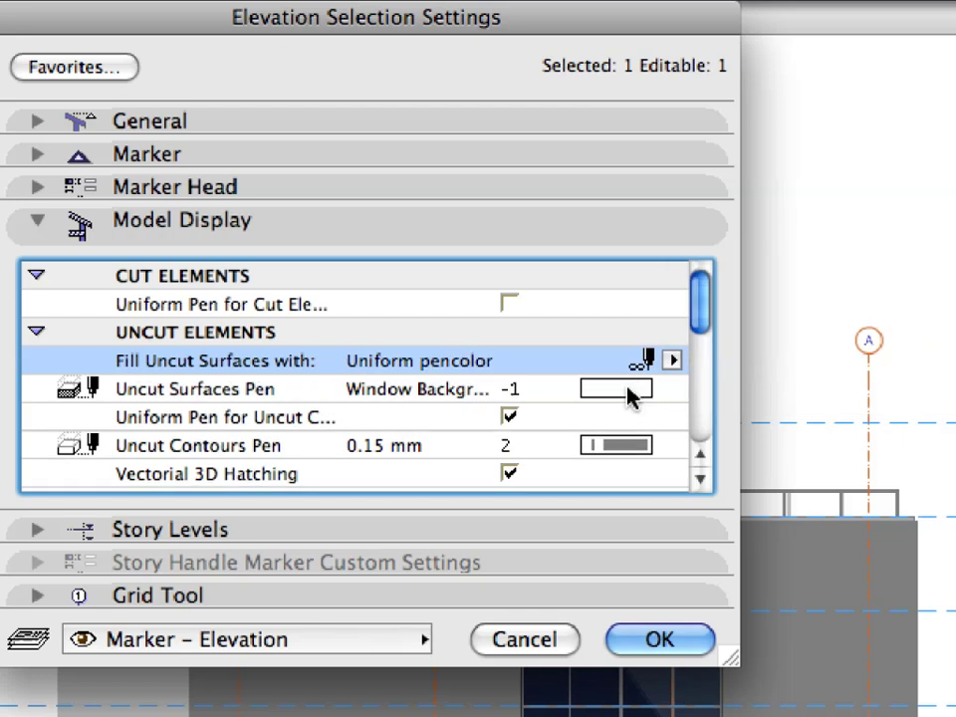
{"action": "left_click", "coordinate": [616, 390]}
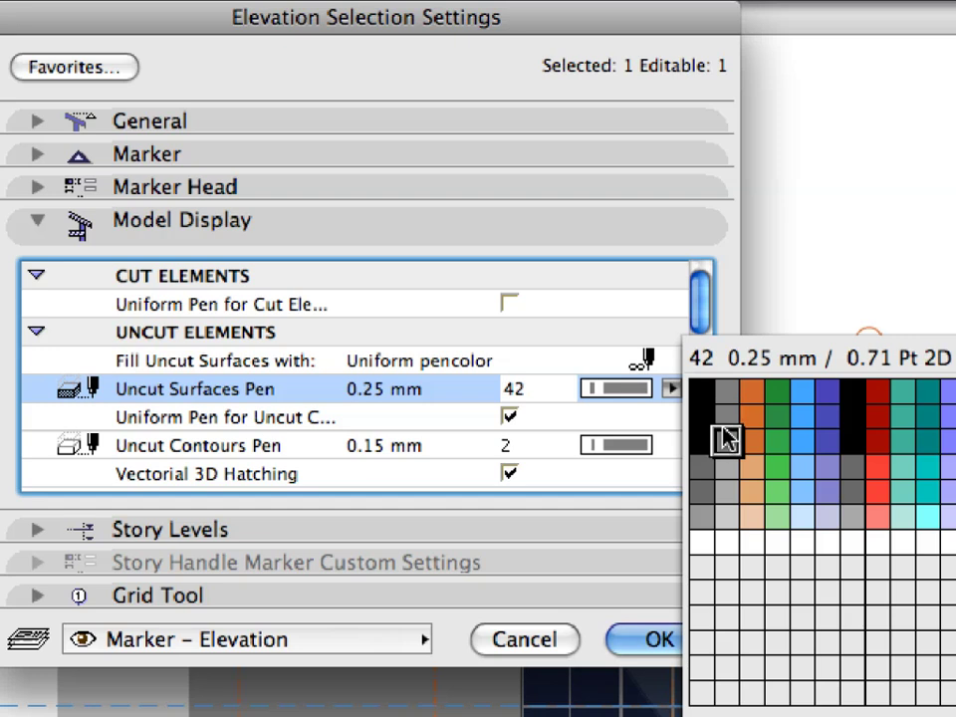
{"action": "left_click", "coordinate": [870, 519]}
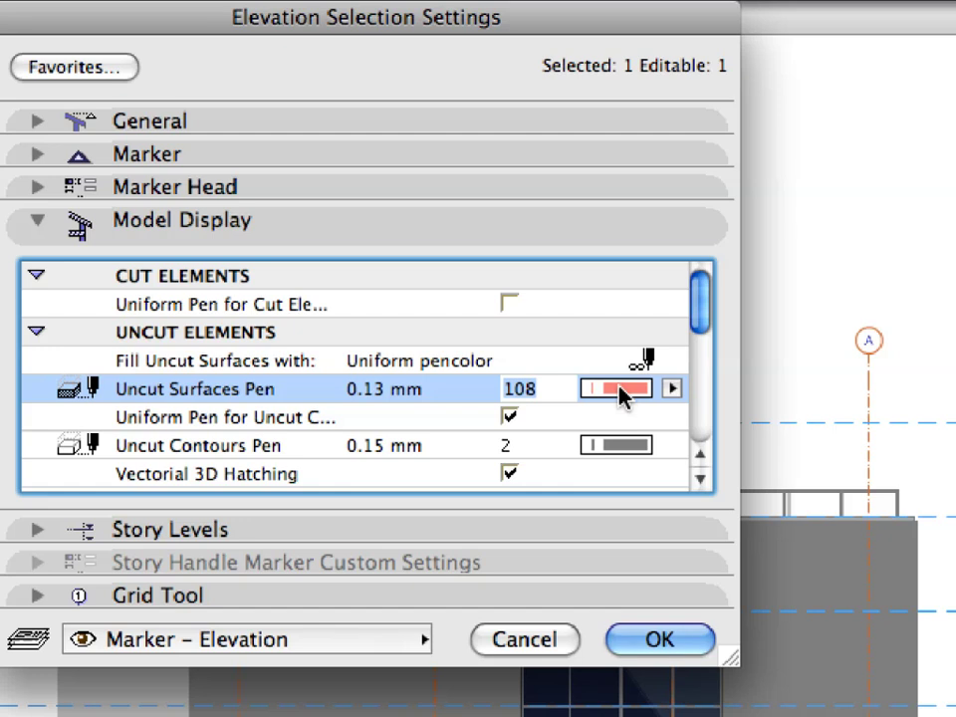
{"action": "left_click", "coordinate": [696, 646]}
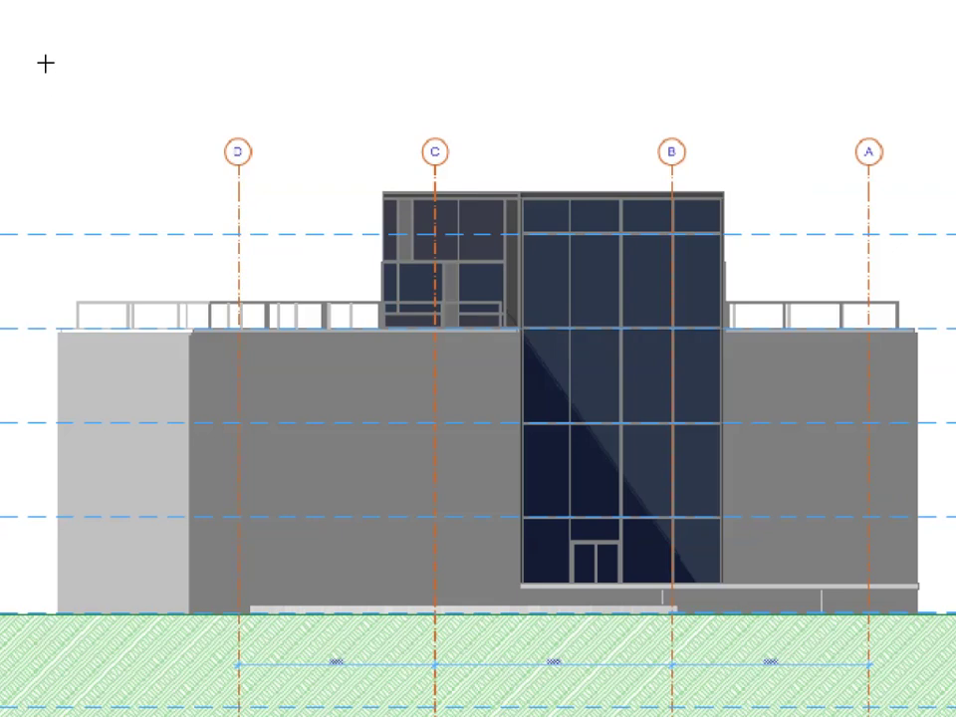
{"action": "right_click", "coordinate": [46, 64]}
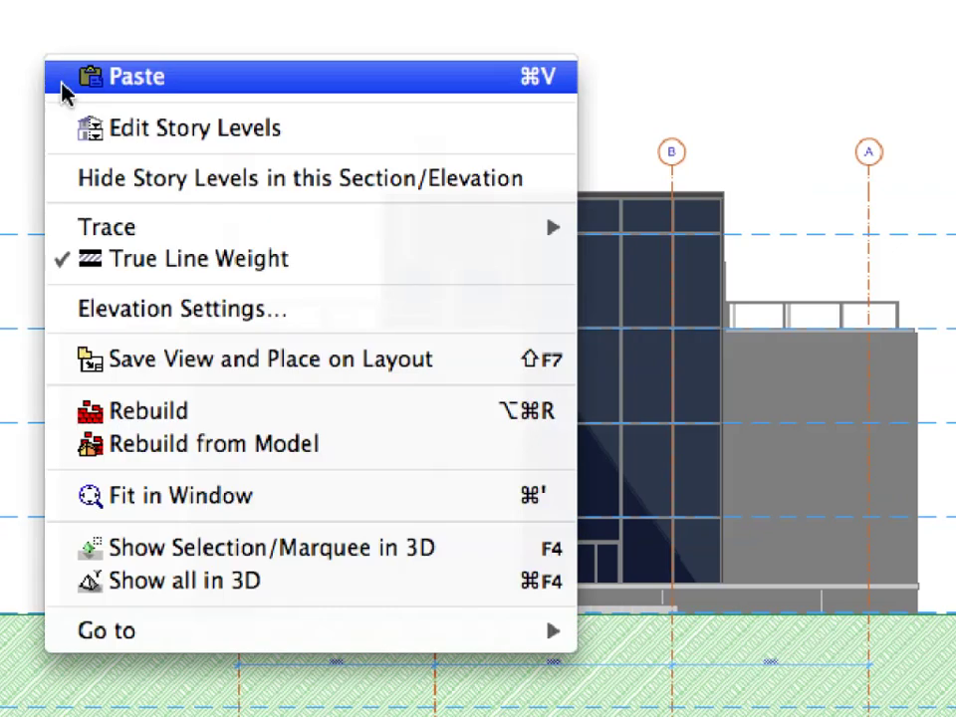
{"action": "left_click", "coordinate": [353, 446]}
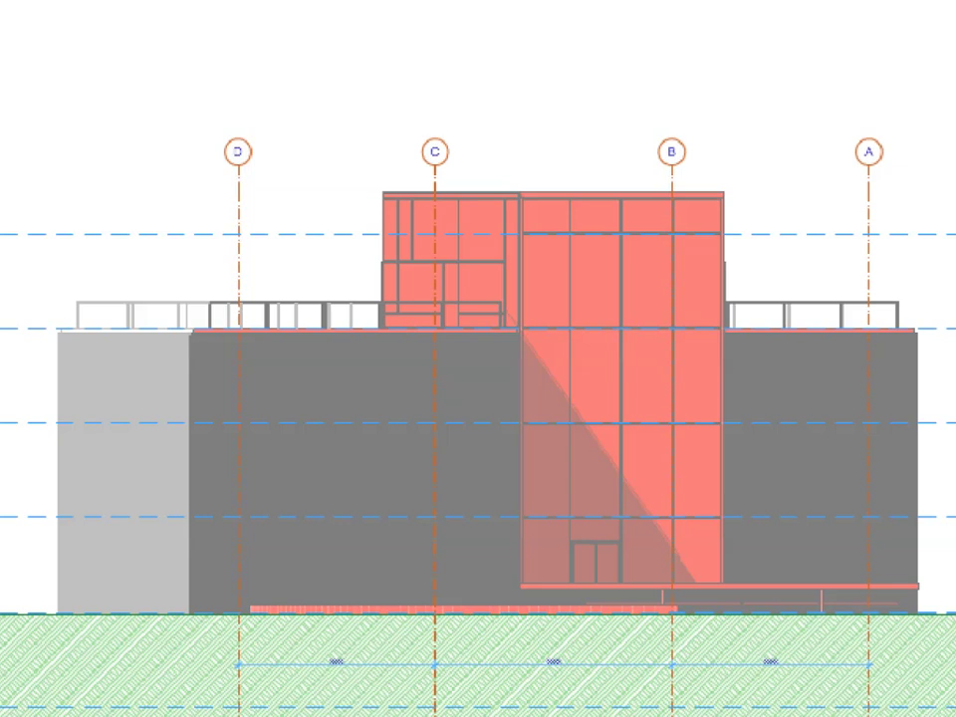
Restore the uncut surfaces' fill to Own Material Colors (Shaded) and rebuild the elevation from the model
{"action": "right_click", "coordinate": [16, 32]}
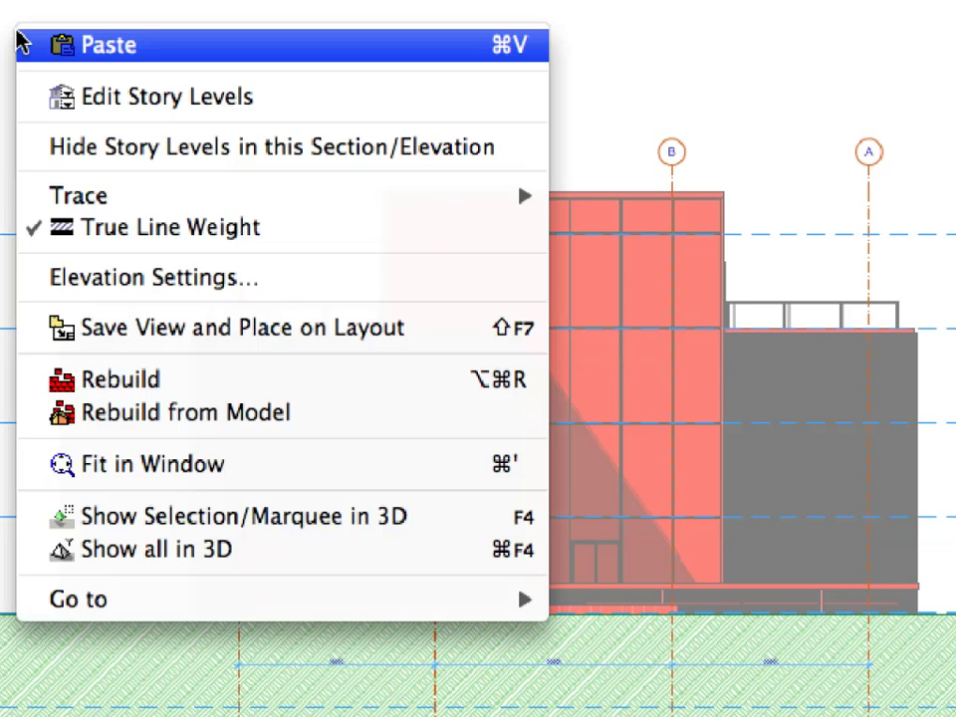
{"action": "left_click", "coordinate": [373, 287]}
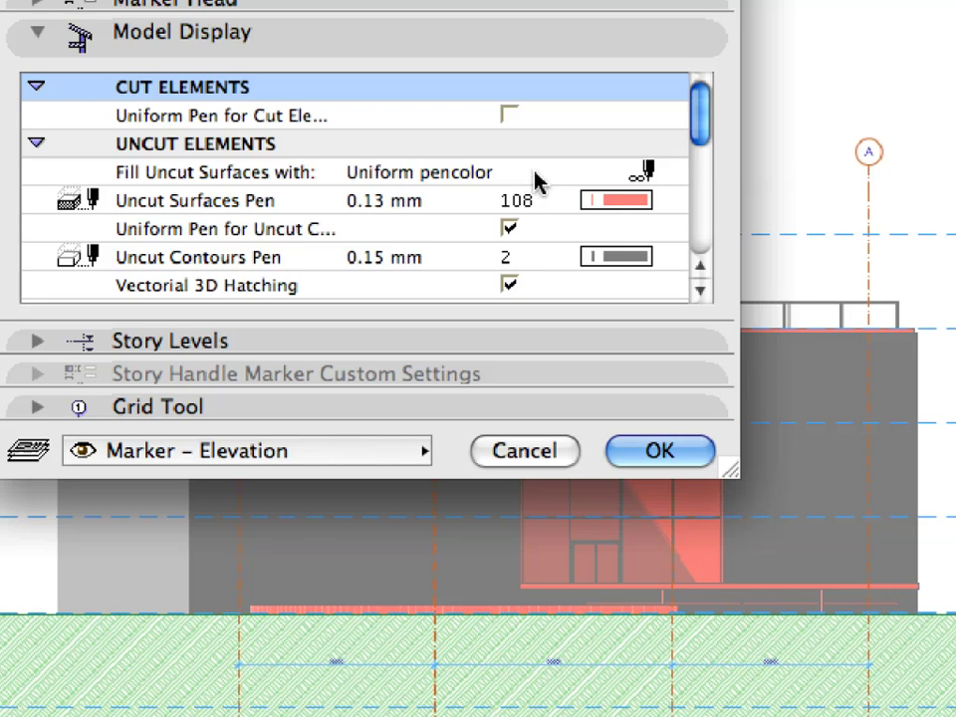
{"action": "left_click", "coordinate": [587, 181]}
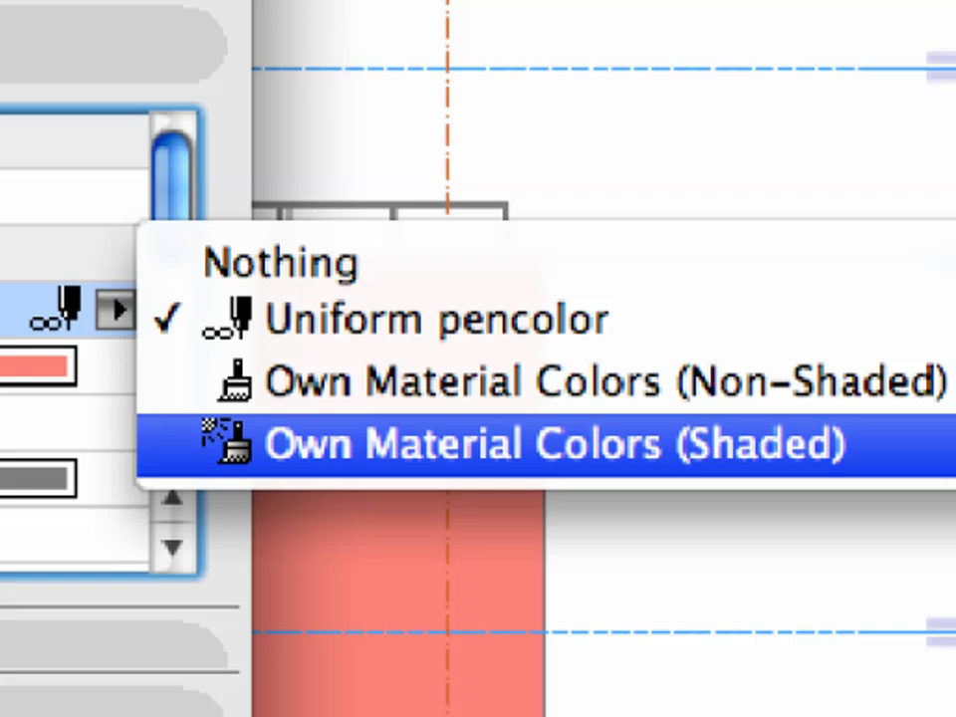
{"action": "left_click", "coordinate": [547, 443]}
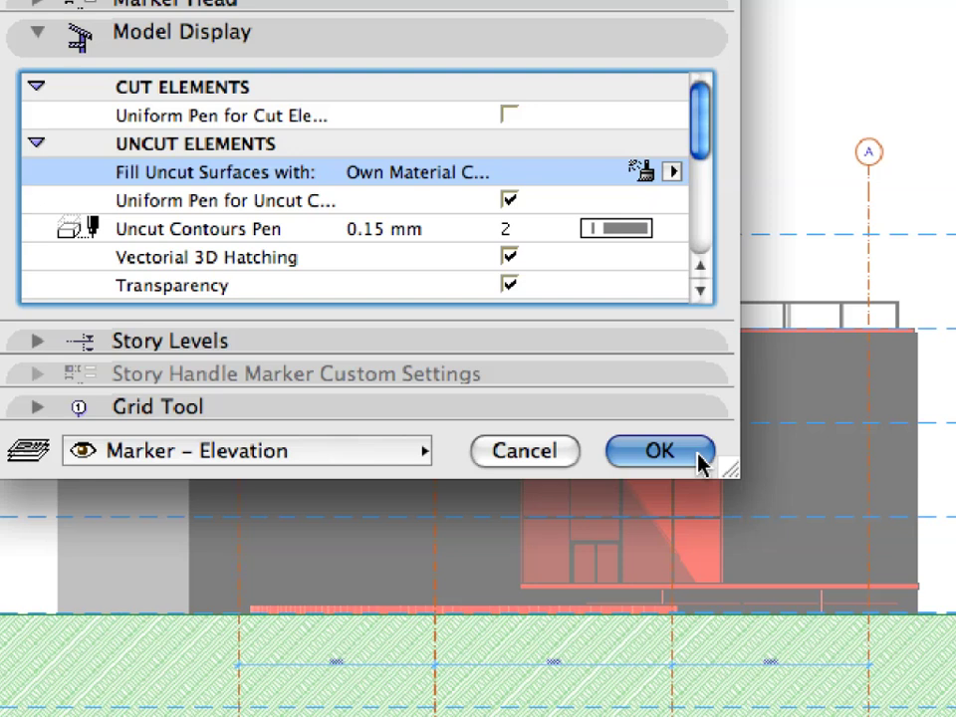
{"action": "left_click", "coordinate": [702, 463]}
{"action": "right_click", "coordinate": [32, 31]}
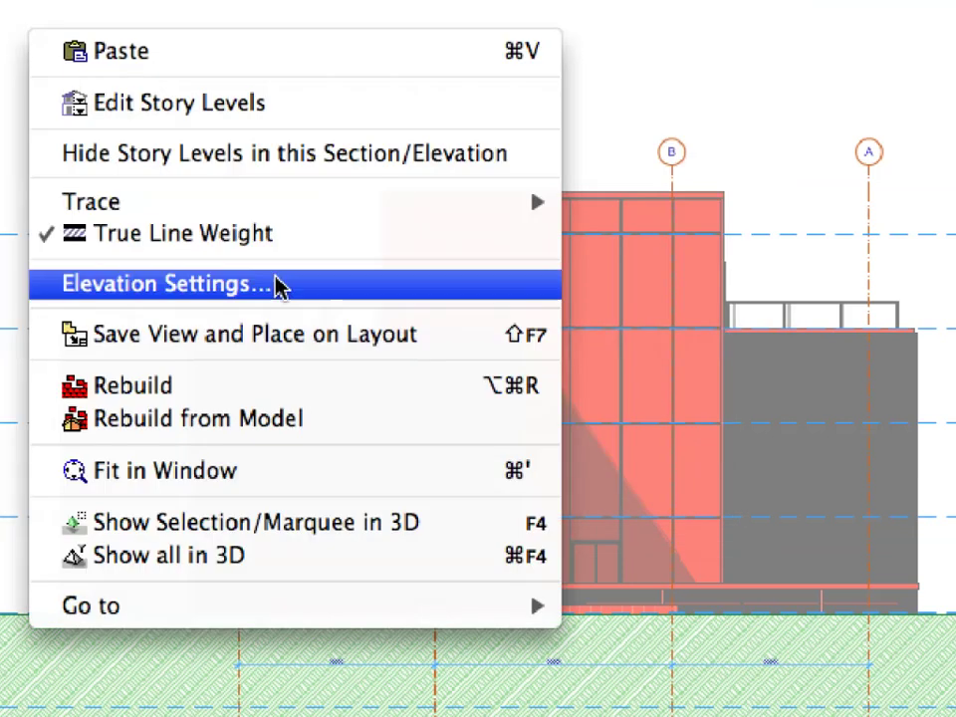
{"action": "left_click", "coordinate": [356, 421]}
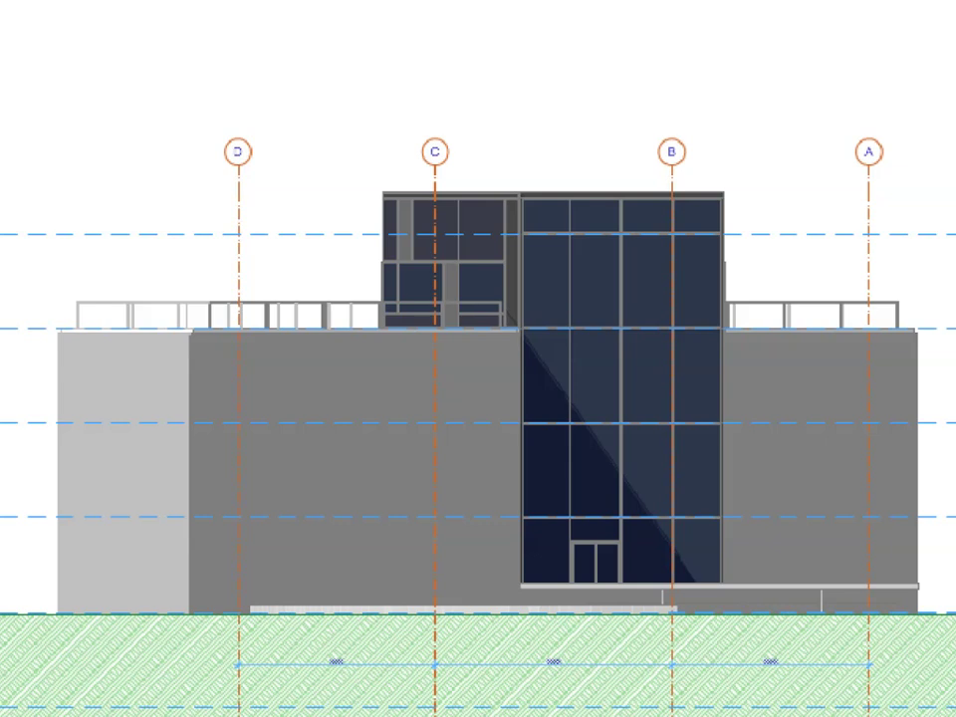
Go from the elevation to the ground floor plan and deselect the E-02 elevation
{"action": "scroll", "coordinate": [641, 513], "scroll_direction": "up", "scroll_amount": 4}
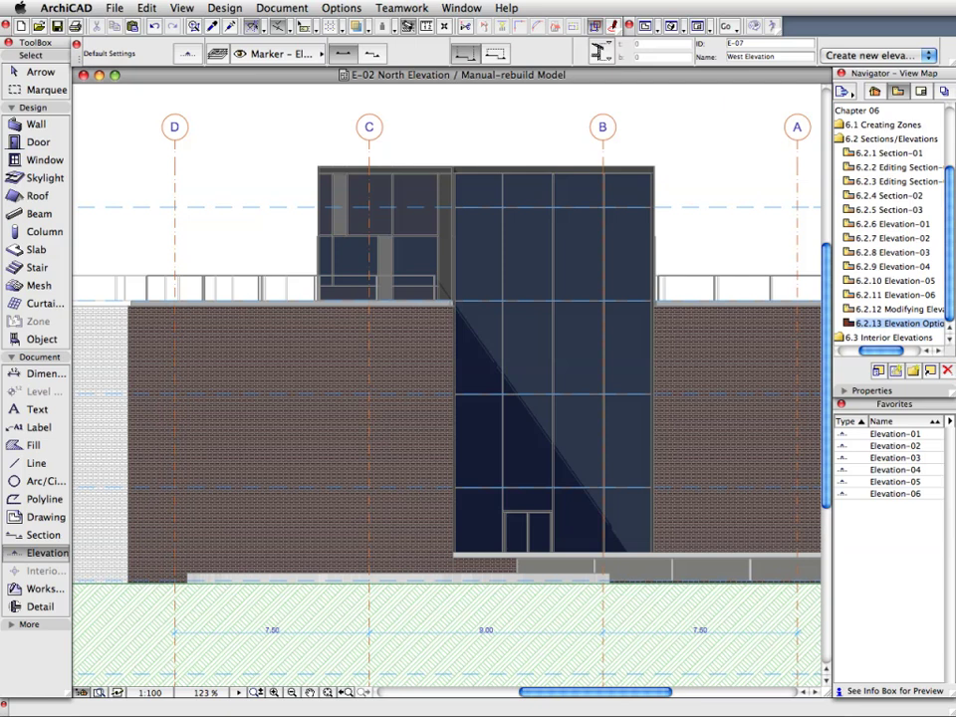
{"action": "right_click", "coordinate": [202, 155]}
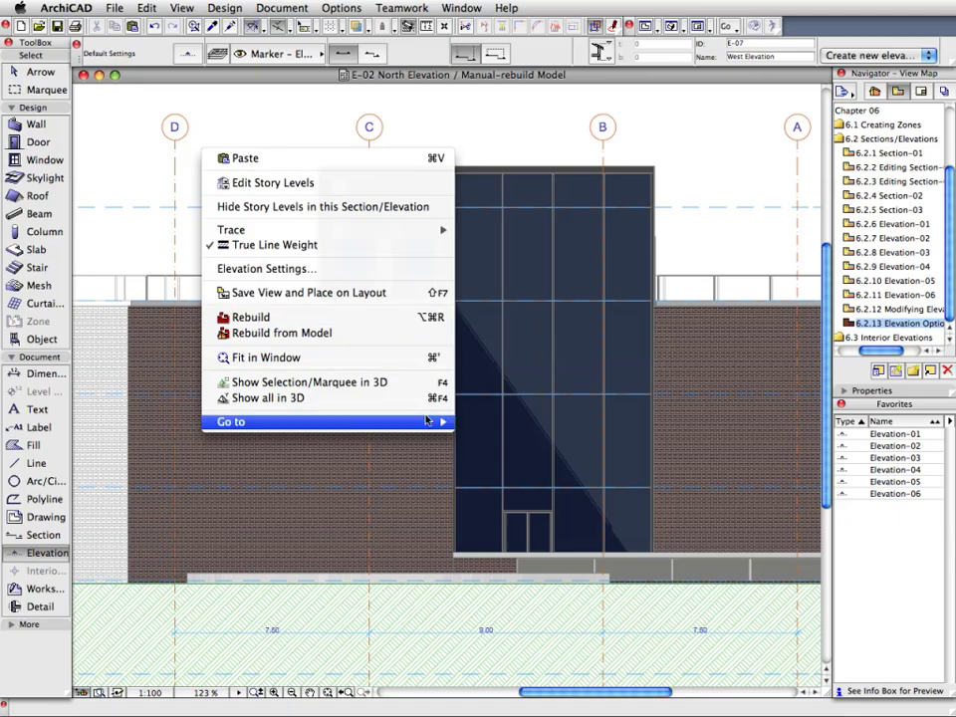
{"action": "mouse_move", "coordinate": [426, 421]}
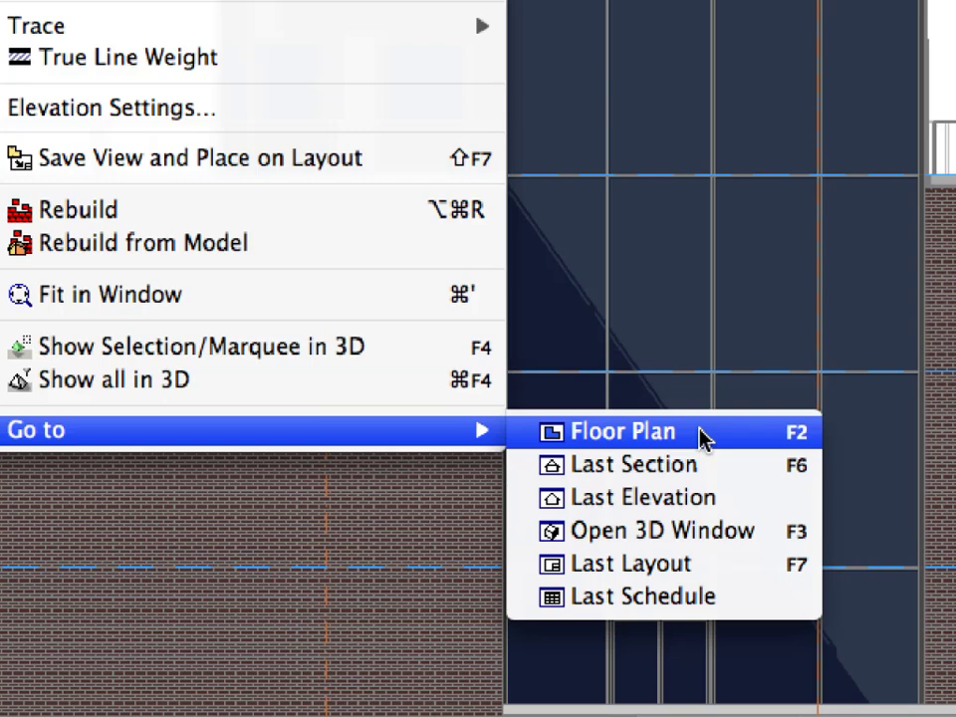
{"action": "left_click", "coordinate": [700, 437]}
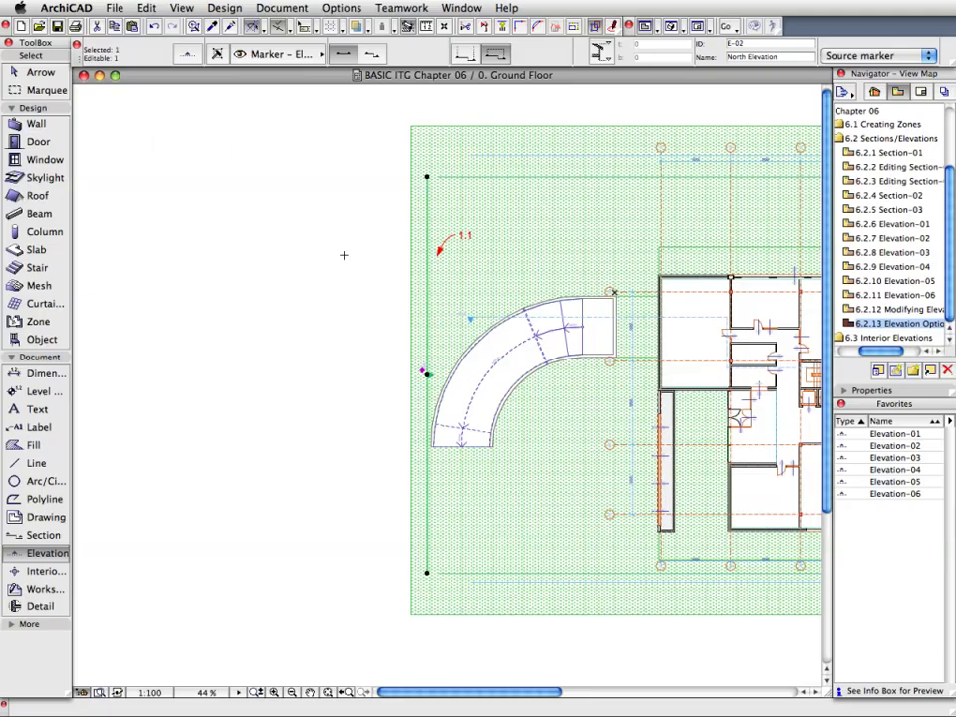
{"action": "key", "text": "Escape"}
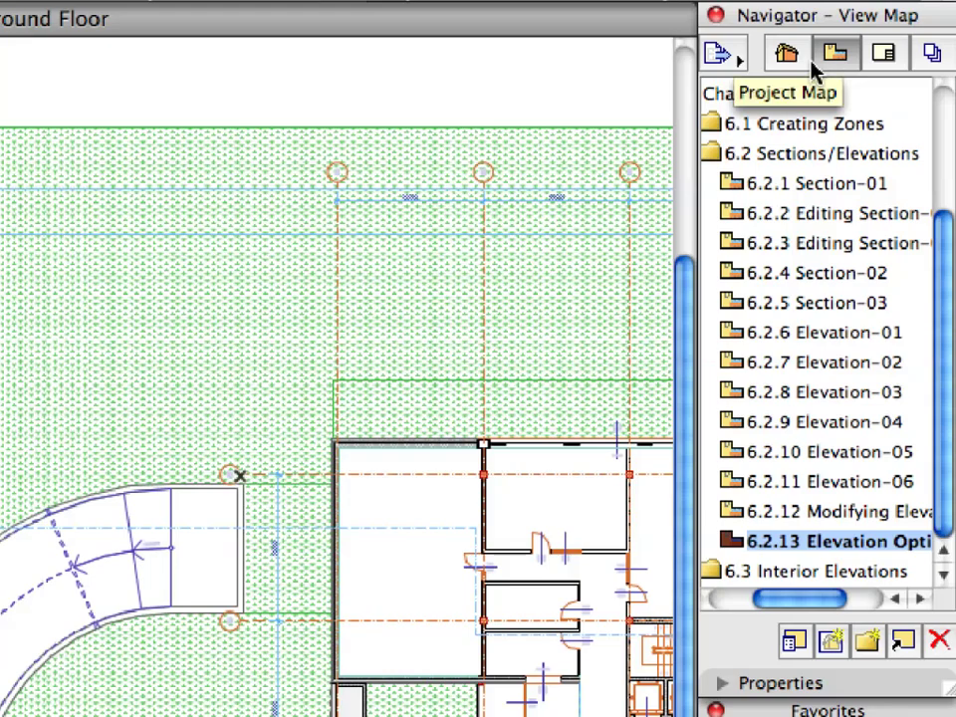
Switch the Navigator to the Project Map and open the S-02 Cross Section
{"action": "left_click", "coordinate": [787, 55]}
{"action": "left_click", "coordinate": [714, 334]}
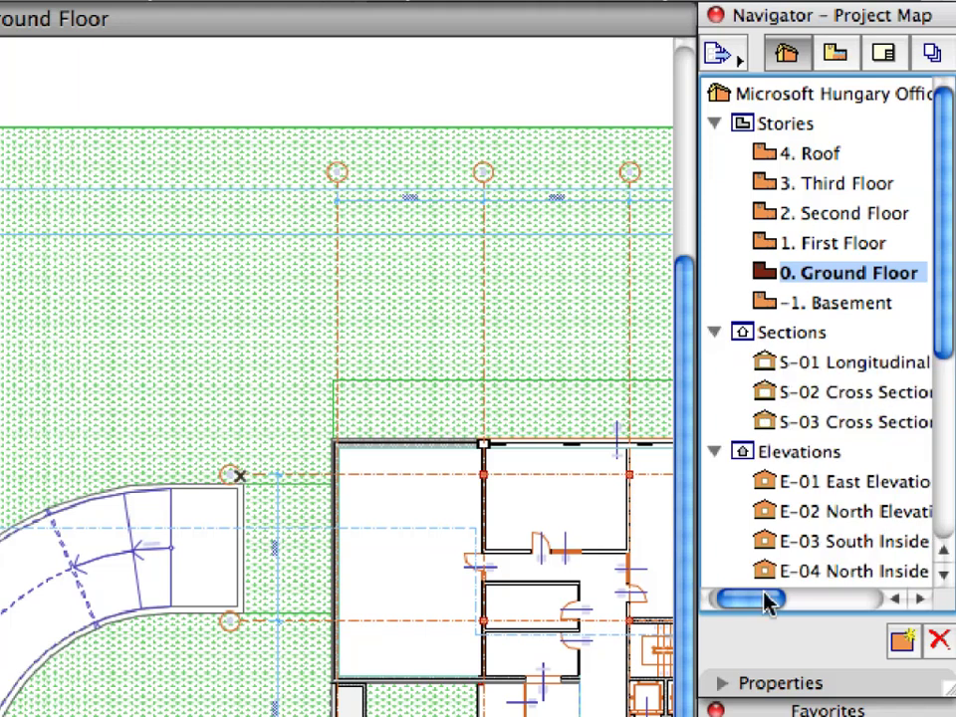
{"action": "left_click_drag", "start_coordinate": [767, 602], "coordinate": [779, 604]}
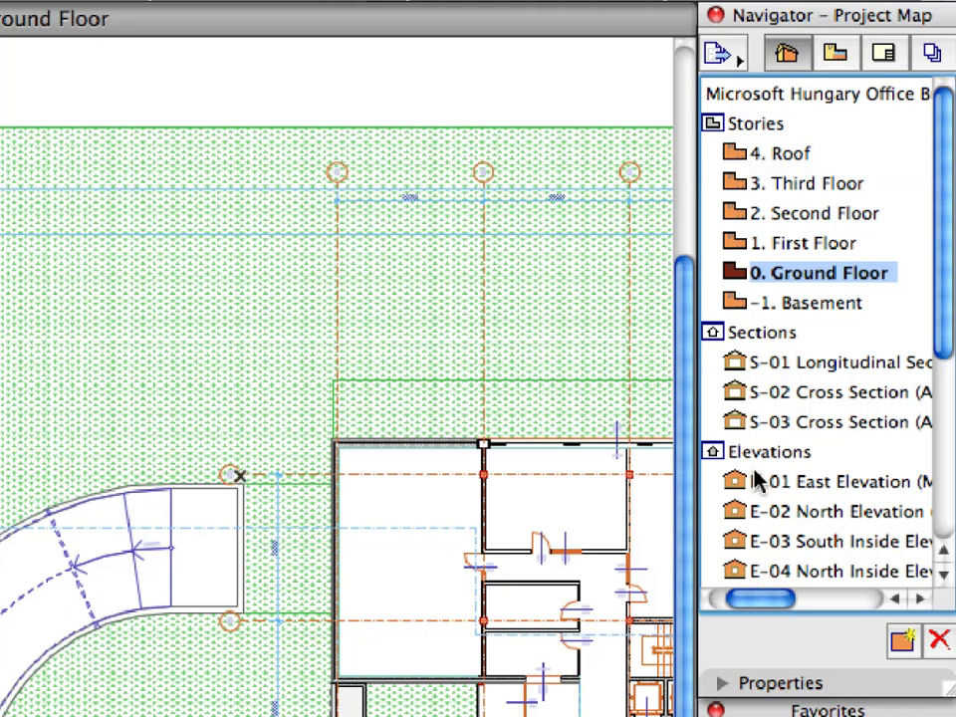
{"action": "left_click", "coordinate": [736, 389]}
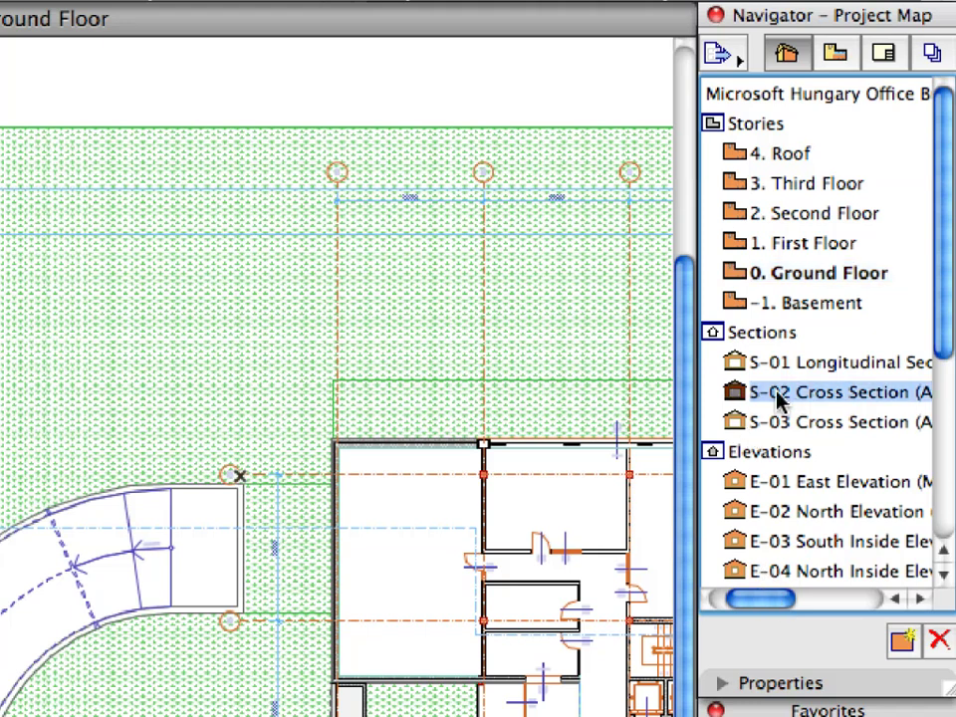
{"action": "right_click", "coordinate": [780, 399]}
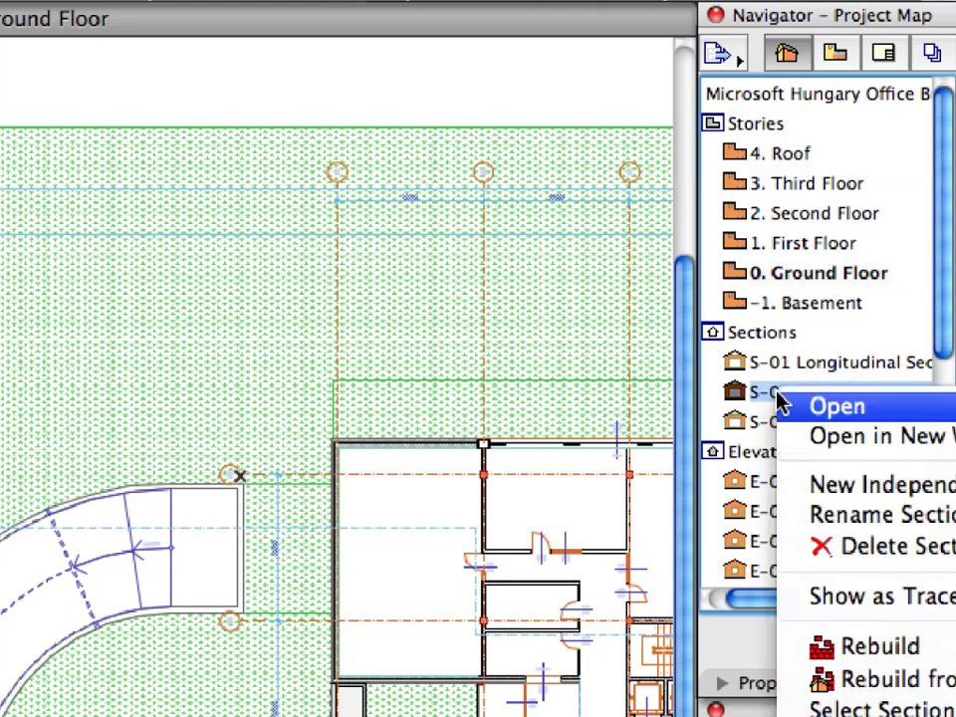
{"action": "left_click", "coordinate": [918, 416]}
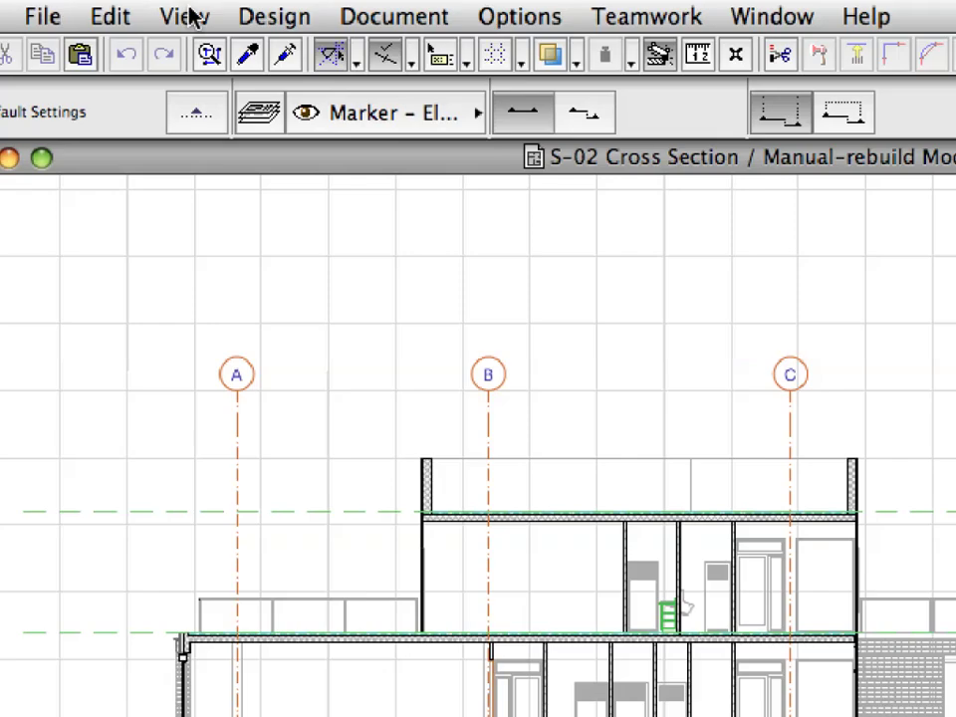
Hide the grid display in the S-02 Cross Section and open Solid Element Operations clear of the drawing
{"action": "left_click", "coordinate": [182, 7]}
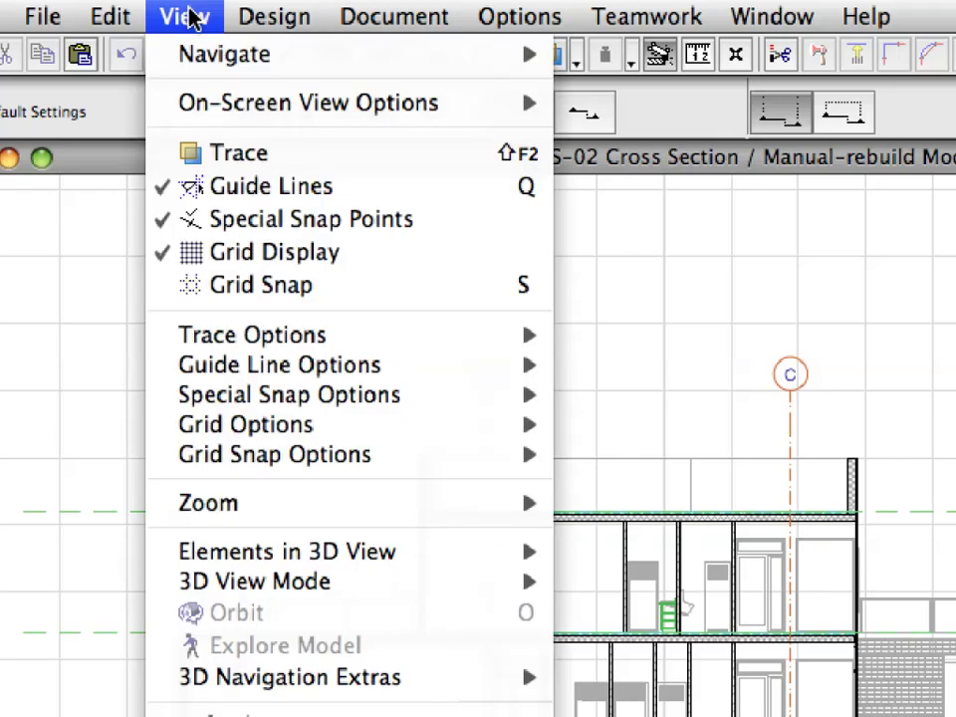
{"action": "left_click", "coordinate": [404, 258]}
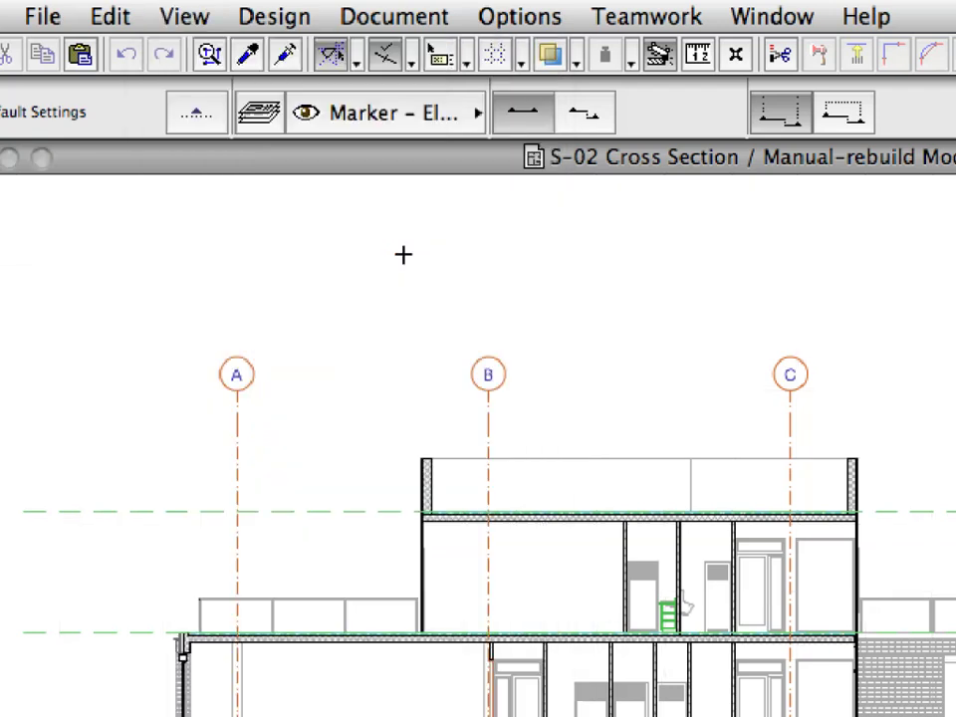
{"action": "left_click", "coordinate": [304, 18]}
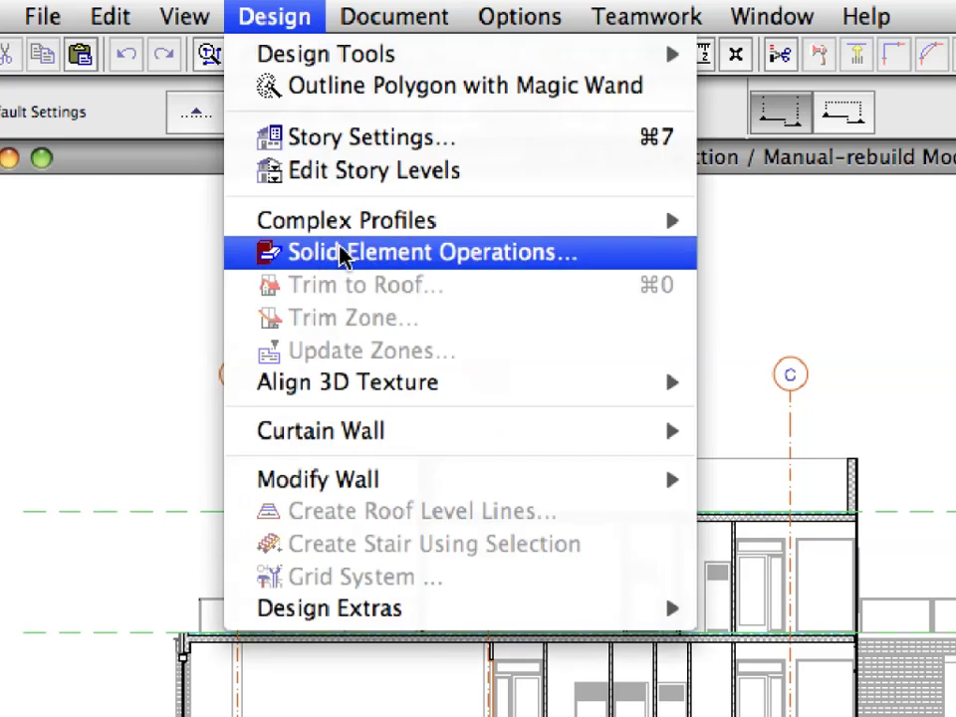
{"action": "left_click", "coordinate": [608, 261]}
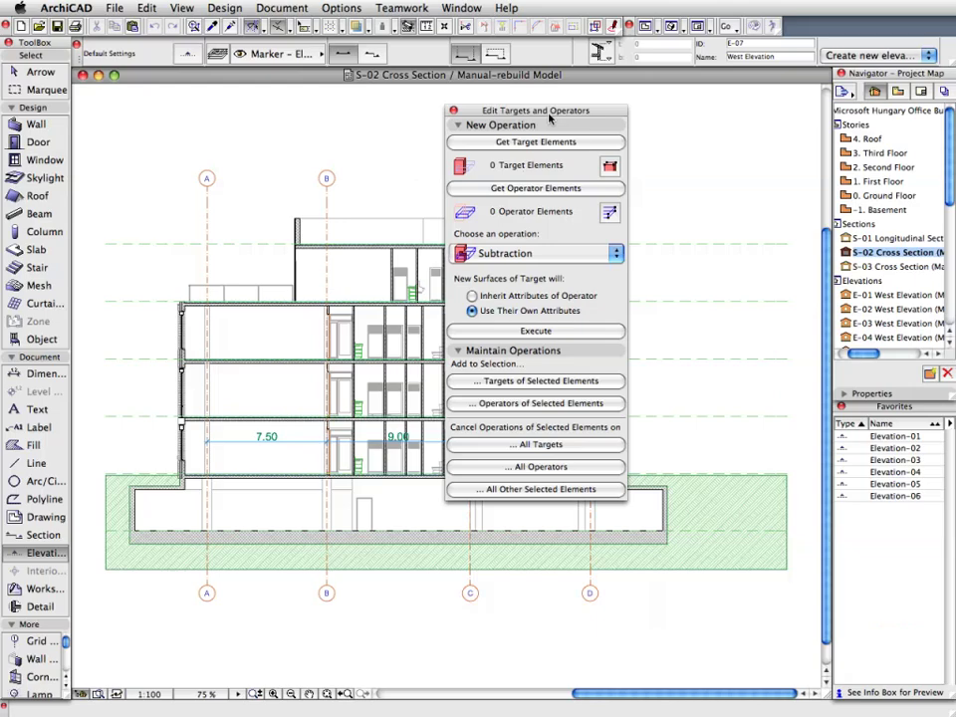
{"action": "left_click_drag", "start_coordinate": [662, 122], "coordinate": [753, 85]}
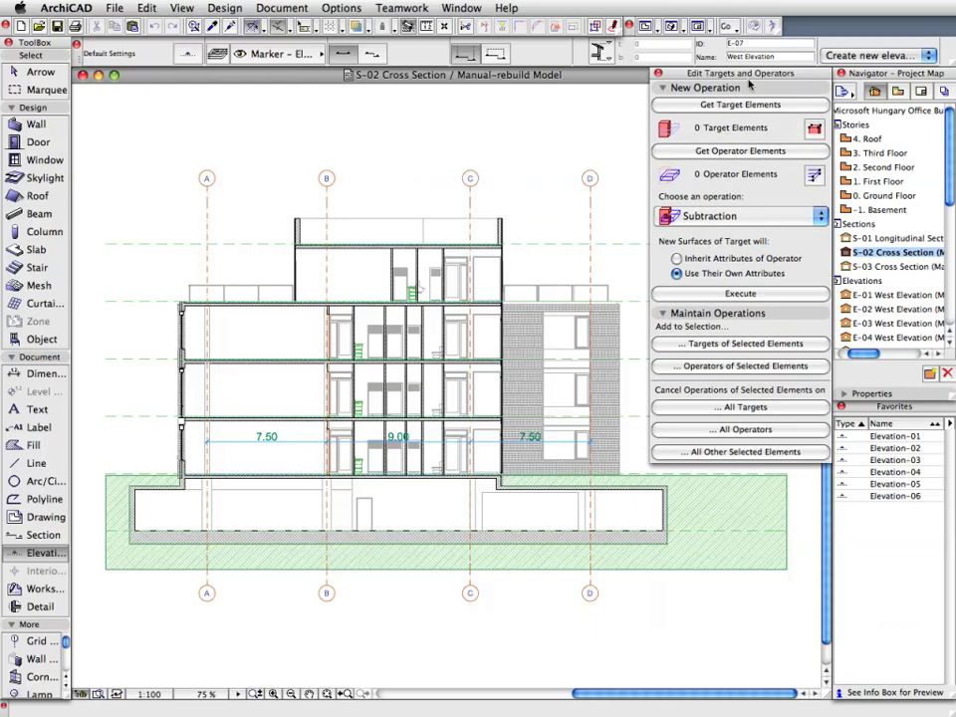
Set the structural slab with top elevation 10800 as the target element of the solid operation and deselect it
{"action": "scroll", "coordinate": [423, 304], "scroll_direction": "up", "scroll_amount": 10}
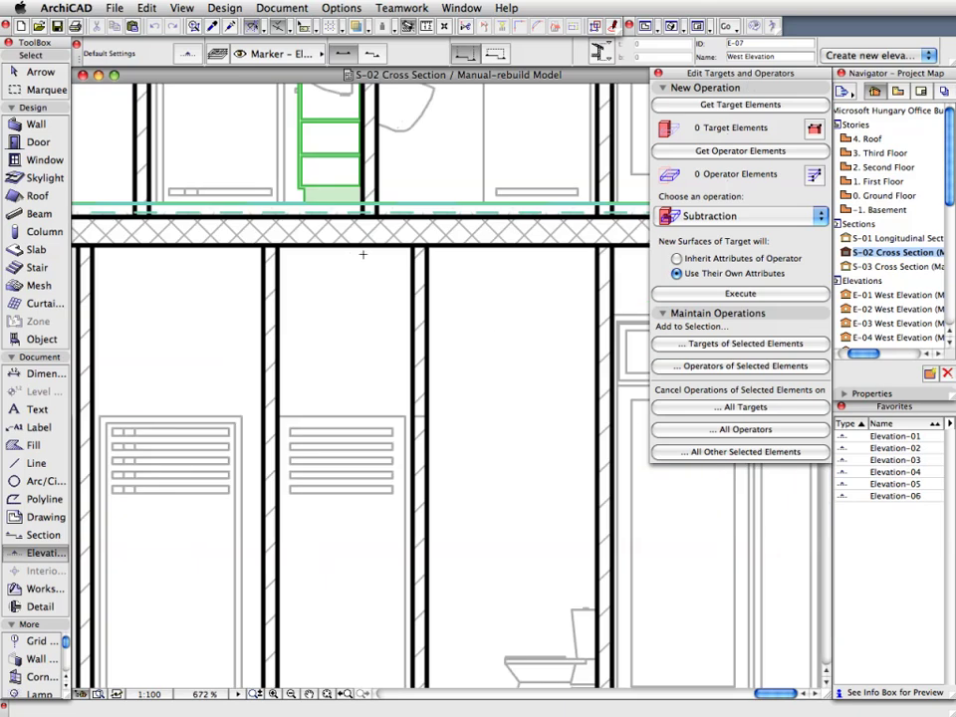
{"action": "mouse_move", "coordinate": [495, 250]}
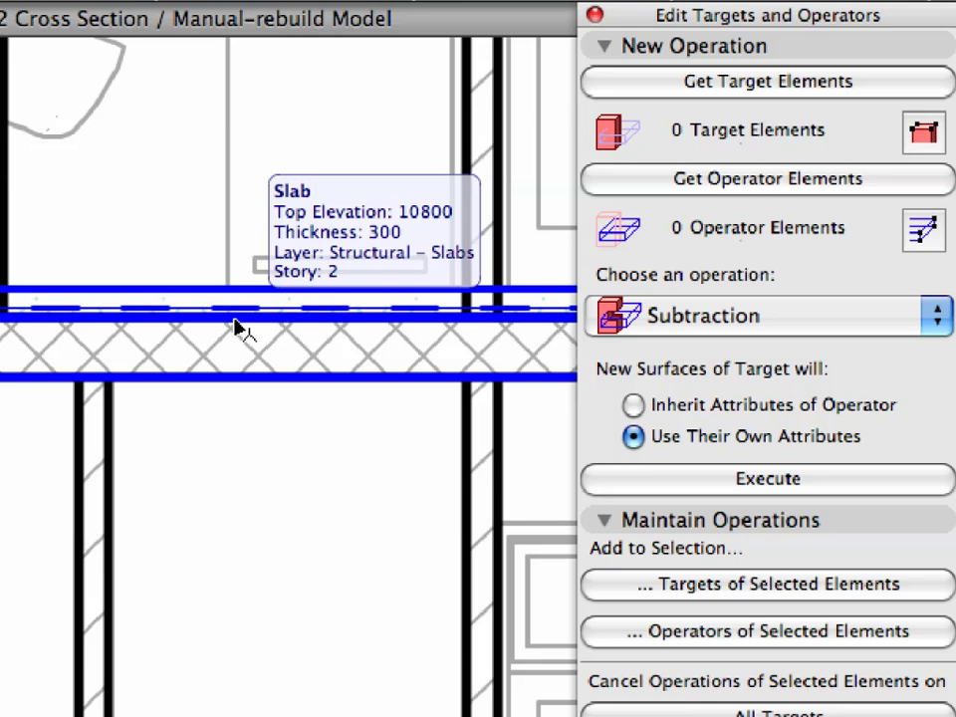
{"action": "left_click", "coordinate": [237, 328]}
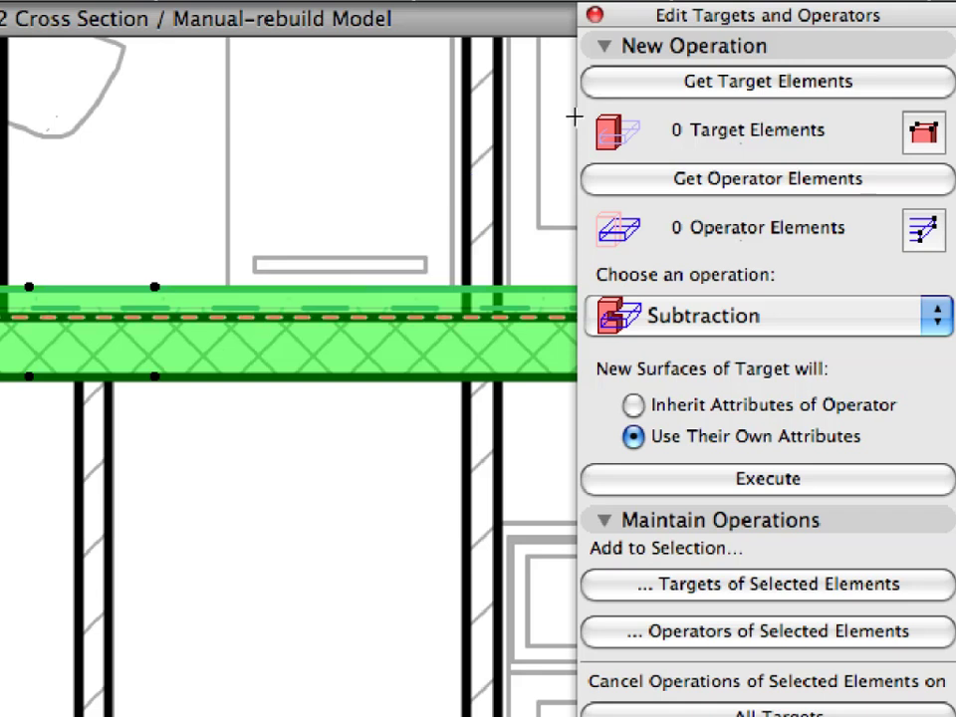
{"action": "left_click", "coordinate": [606, 95]}
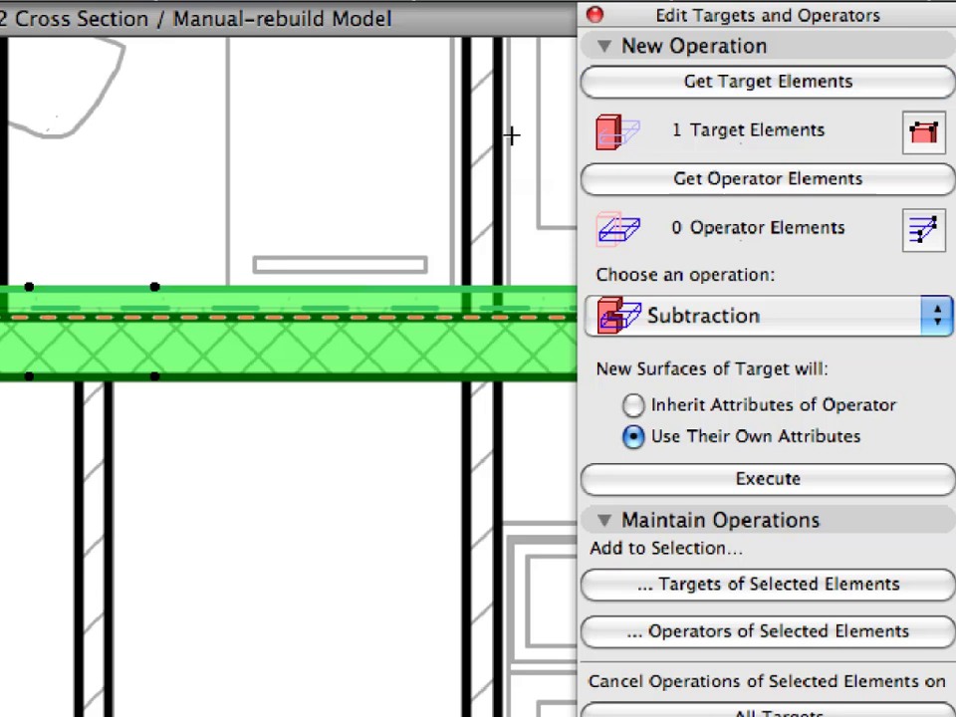
{"action": "key", "text": "Escape"}
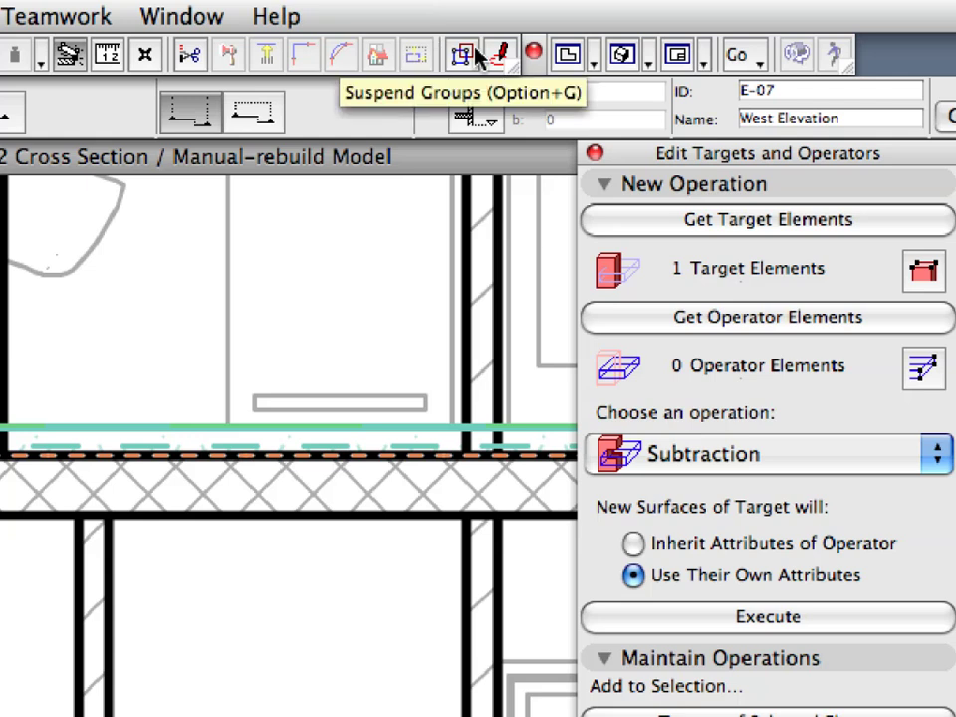
Suspend groups and set the three 100 mm partition walls standing on the slab as the operator elements
{"action": "left_click", "coordinate": [463, 54]}
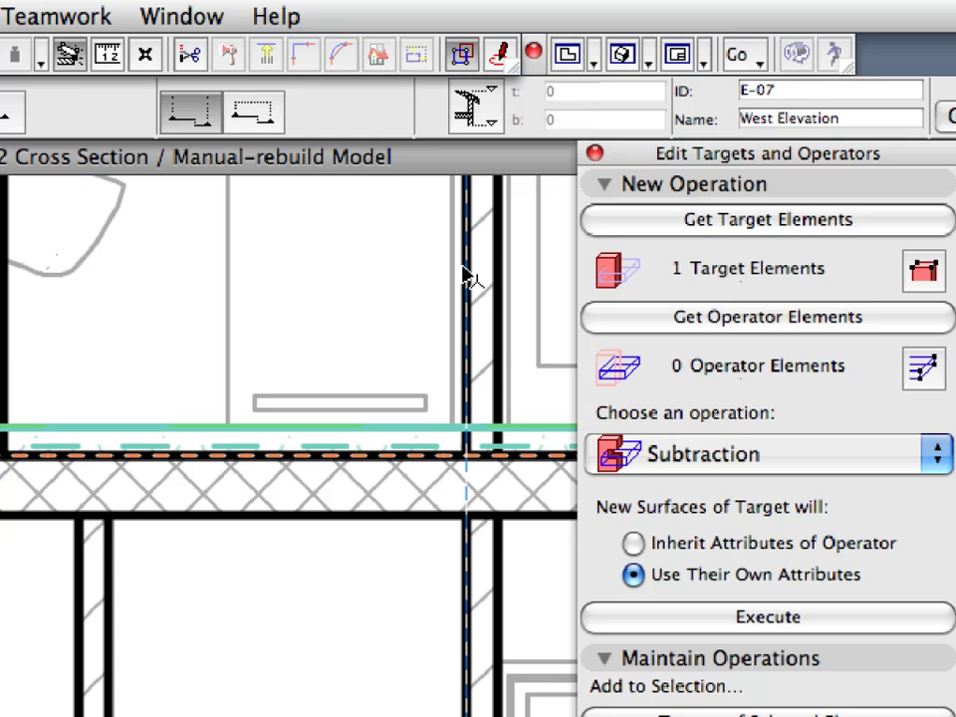
{"action": "left_click", "coordinate": [467, 275]}
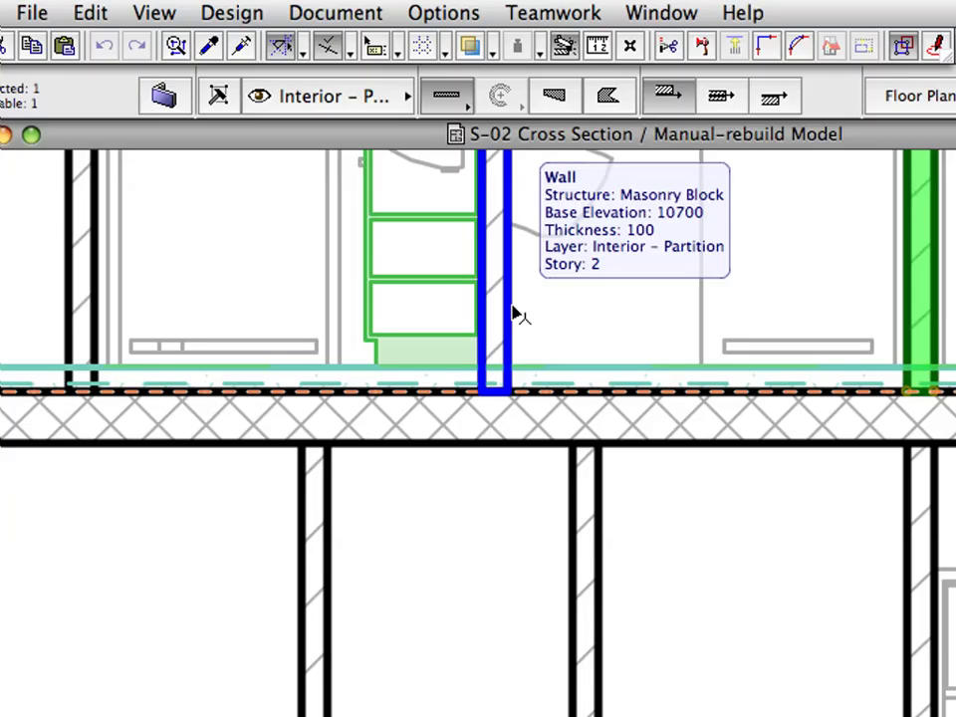
{"action": "left_click", "coordinate": [513, 315], "text": "shift"}
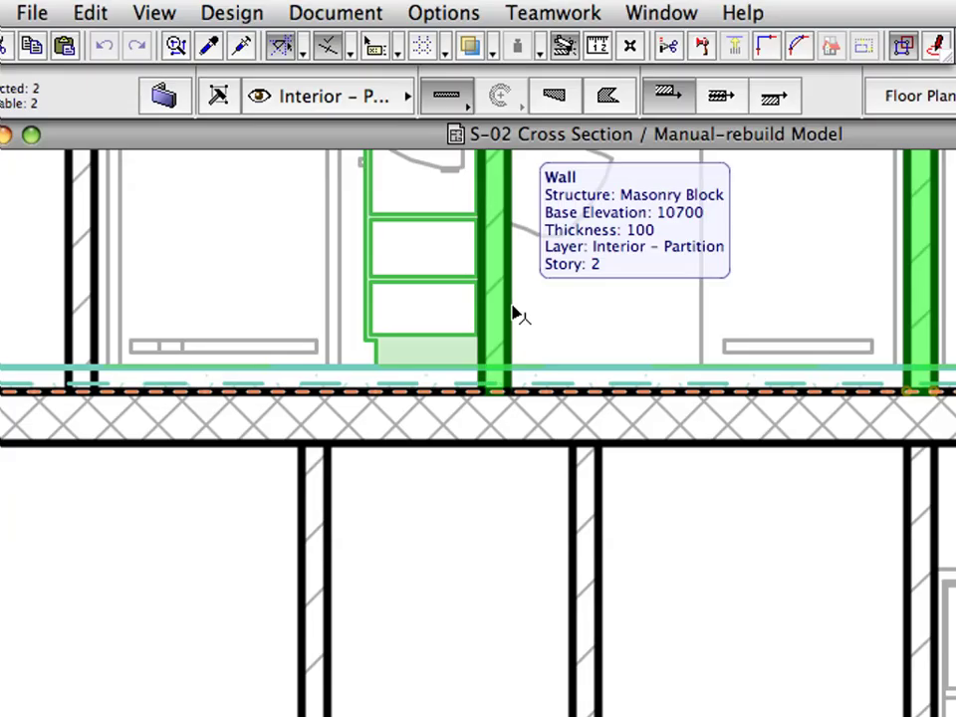
{"action": "left_click", "coordinate": [91, 281], "text": "shift"}
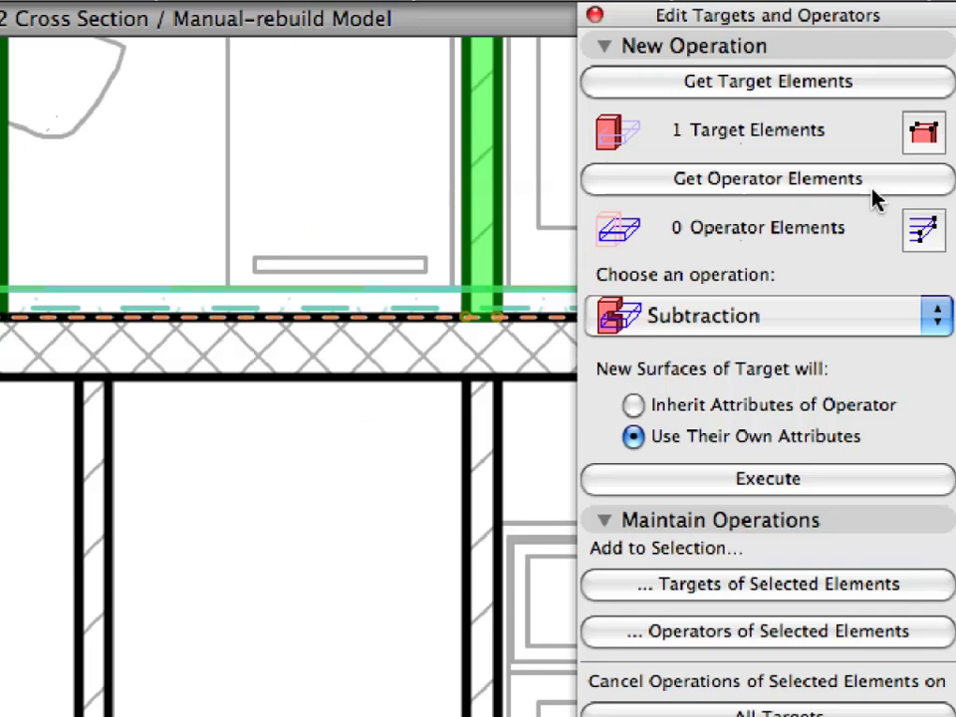
{"action": "left_click", "coordinate": [869, 185]}
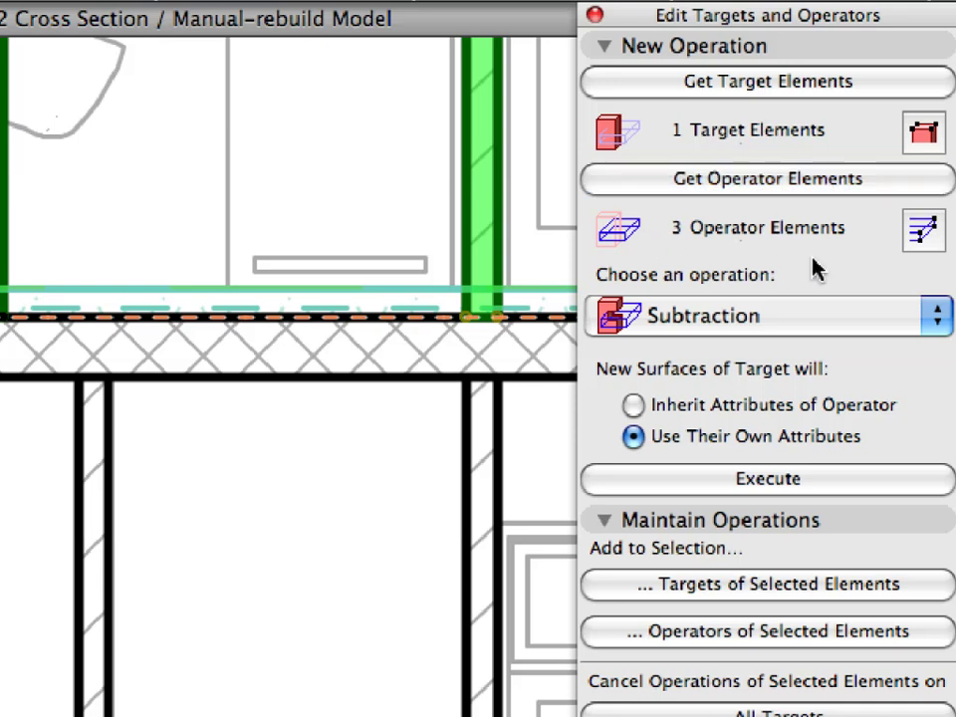
Choose Subtraction as the operation and cut the three partition walls out of the 10800 slab
{"action": "left_click", "coordinate": [847, 320]}
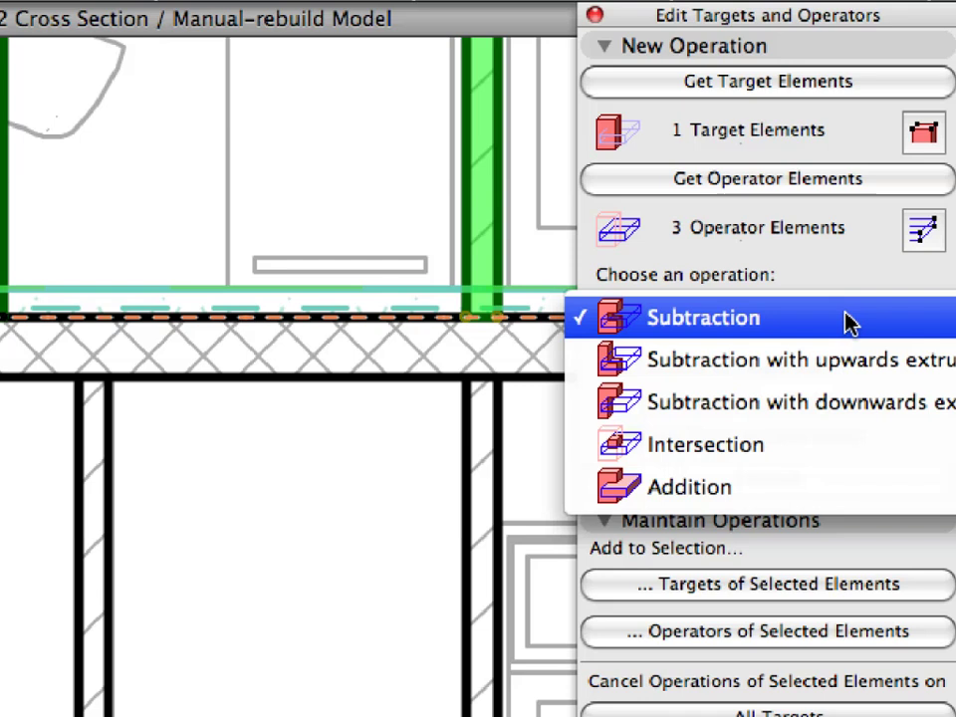
{"action": "left_click", "coordinate": [848, 321]}
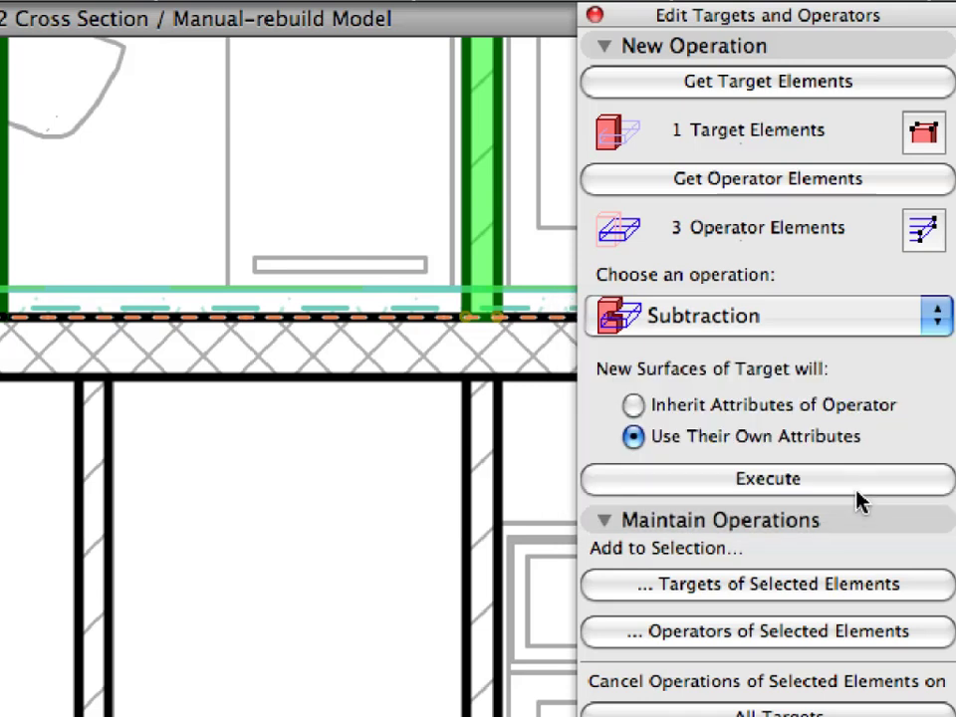
{"action": "left_click", "coordinate": [860, 485]}
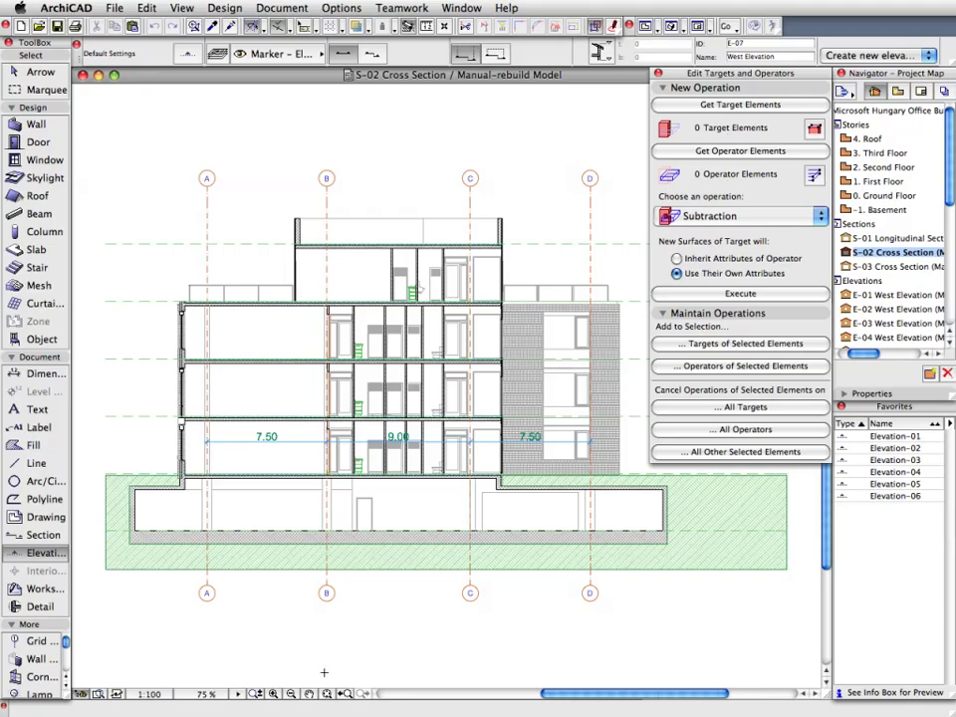
Set the structural slab with top elevation 7200 as the target element of the next solid operation
{"action": "left_click", "coordinate": [314, 292]}
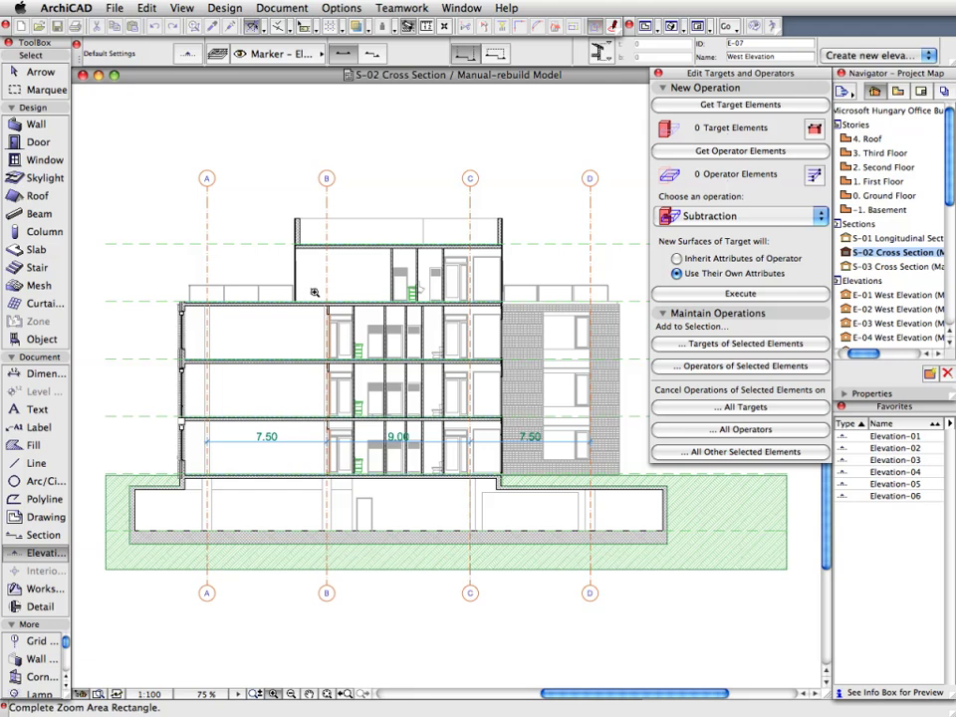
{"action": "left_click", "coordinate": [476, 487]}
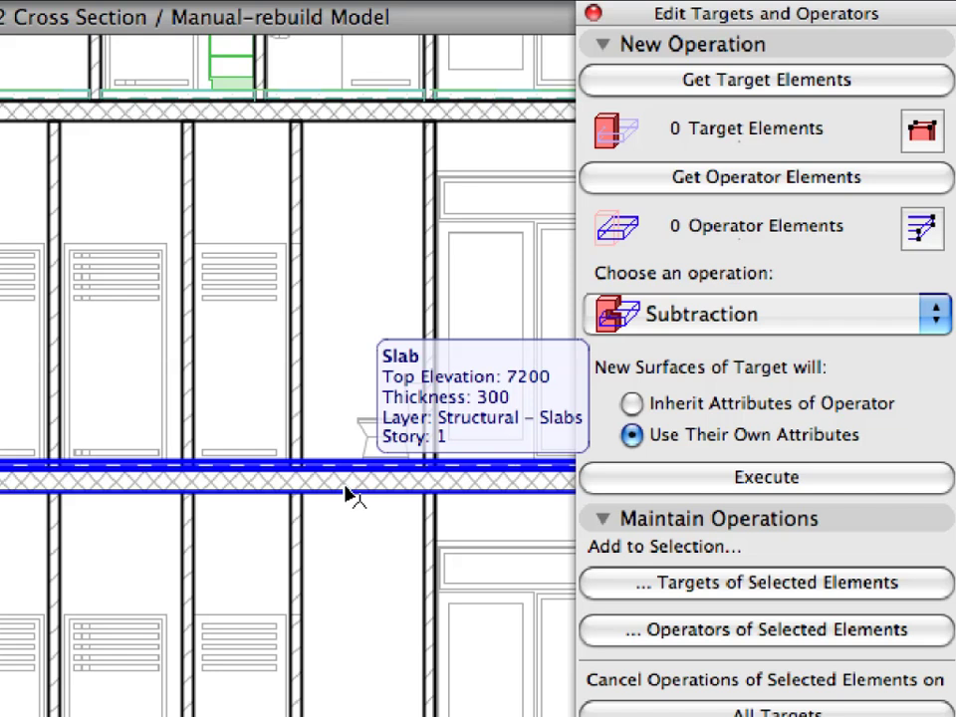
{"action": "left_click", "coordinate": [349, 495]}
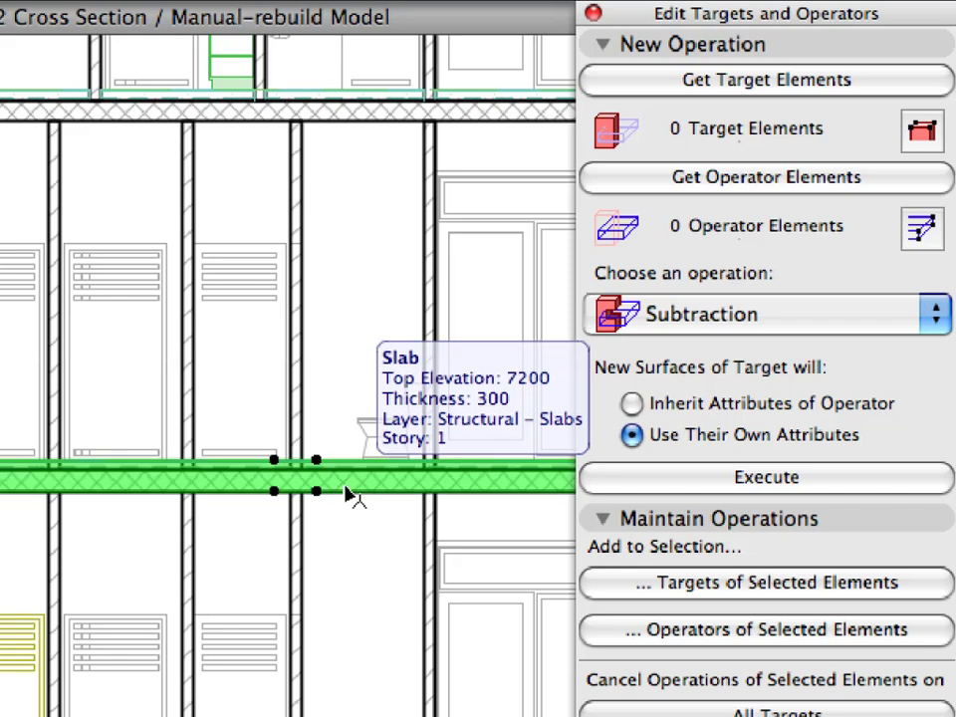
{"action": "left_click", "coordinate": [653, 84]}
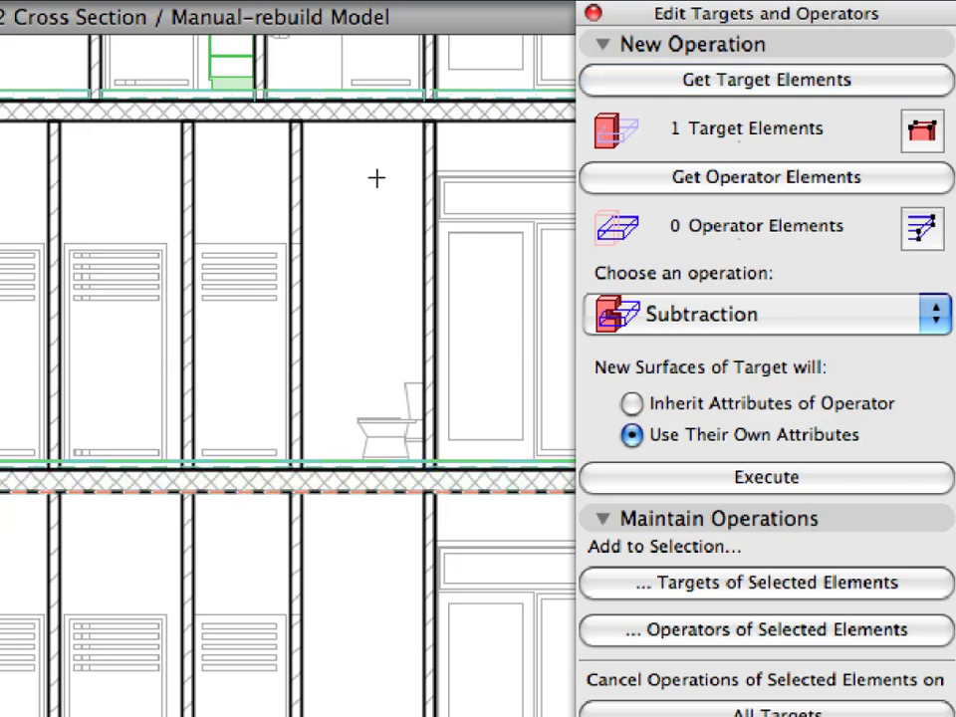
Set the six walls cut by the section on Story 1, above the 7200 slab, as the operator elements
{"action": "left_click", "coordinate": [432, 162]}
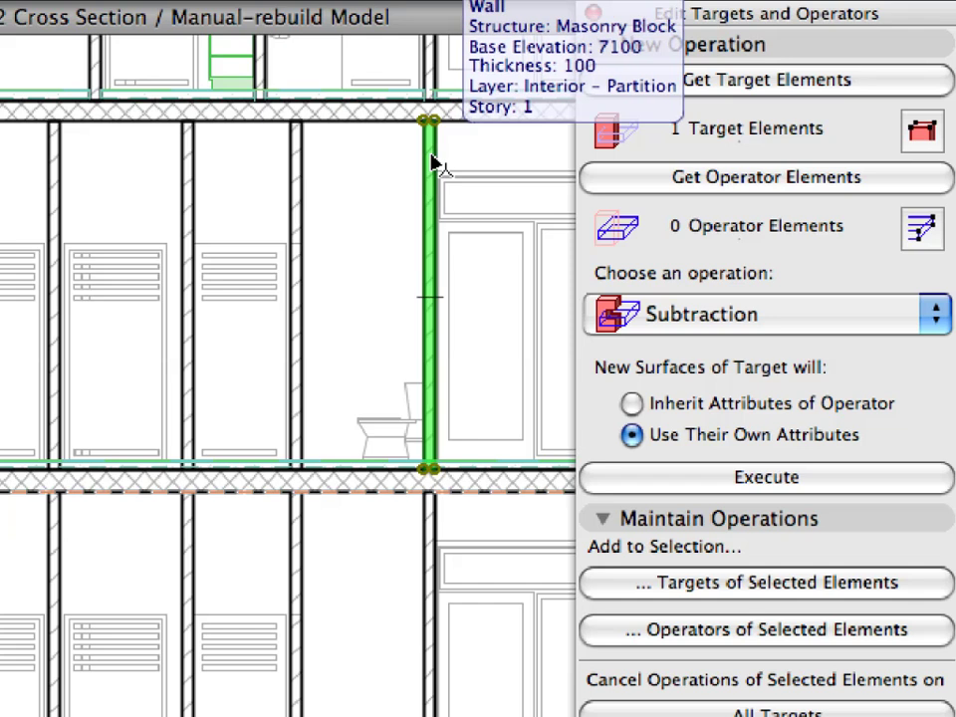
{"action": "left_click", "coordinate": [304, 220], "text": "shift"}
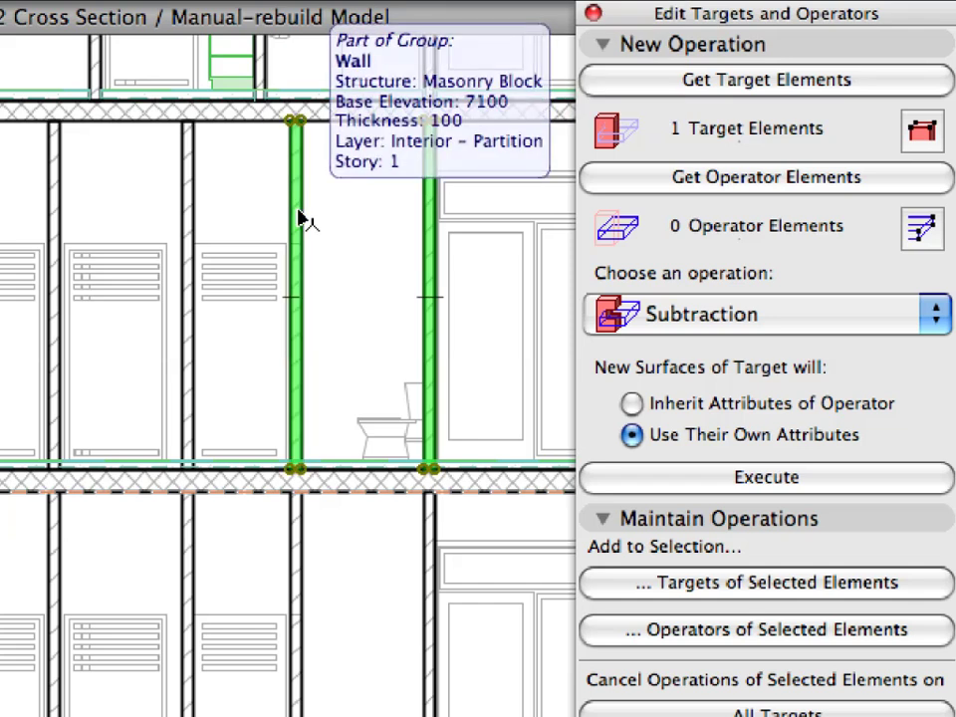
{"action": "left_click", "coordinate": [192, 222], "text": "shift"}
{"action": "left_click", "coordinate": [60, 217], "text": "shift"}
{"action": "left_click", "coordinate": [0, 227], "text": "shift"}
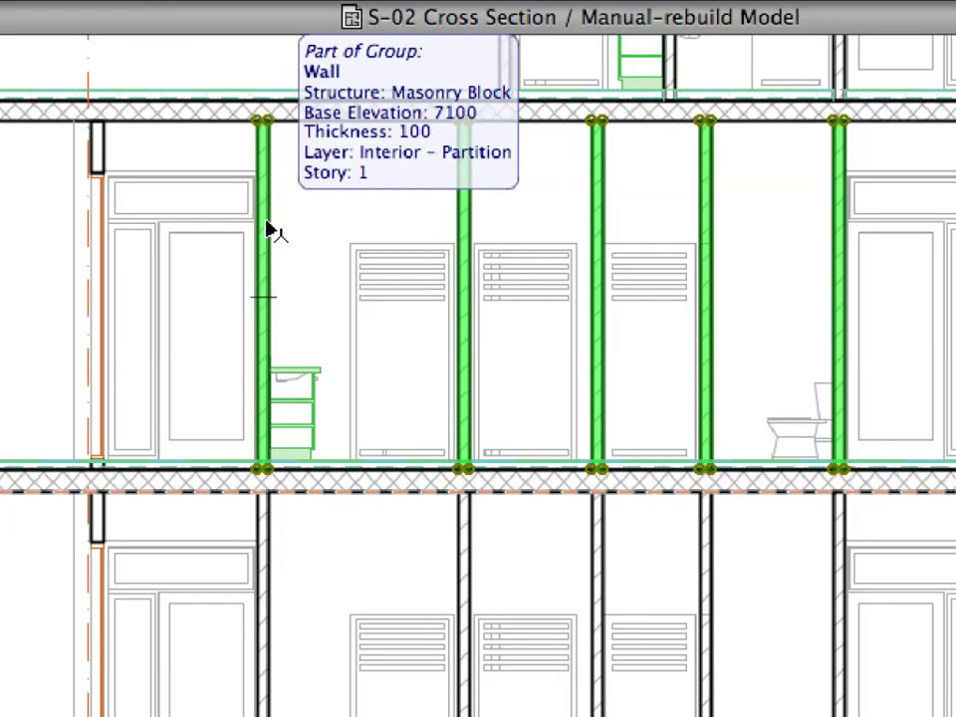
{"action": "left_click", "coordinate": [103, 163], "text": "shift"}
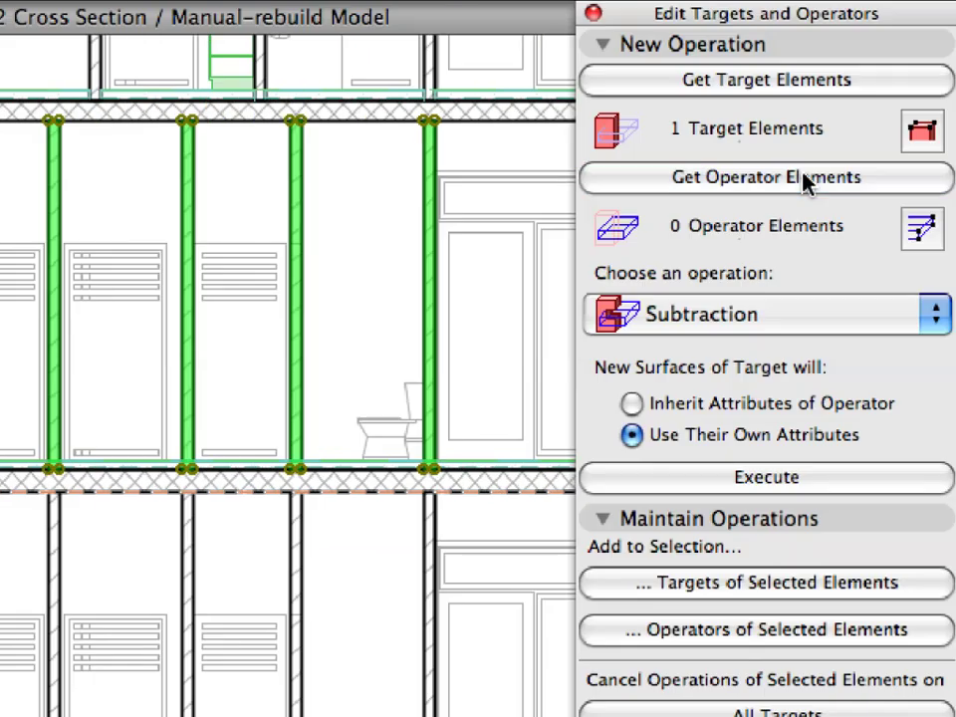
{"action": "left_click", "coordinate": [955, 184]}
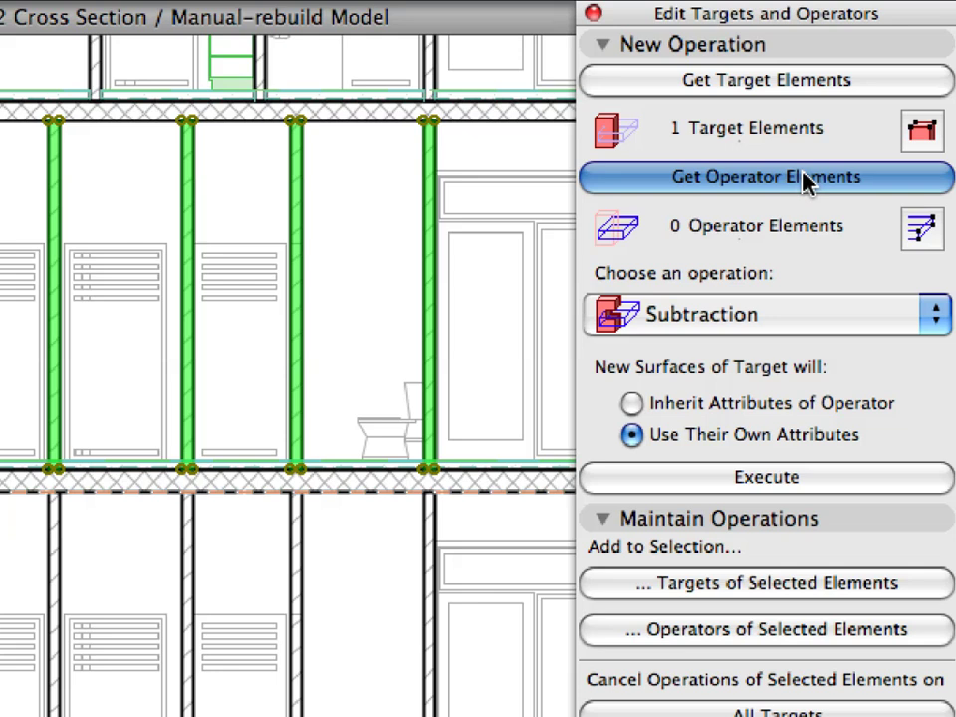
Subtract the six walls from the 7200 slab and inspect the resulting wall-to-slab junctions
{"action": "left_click", "coordinate": [829, 484]}
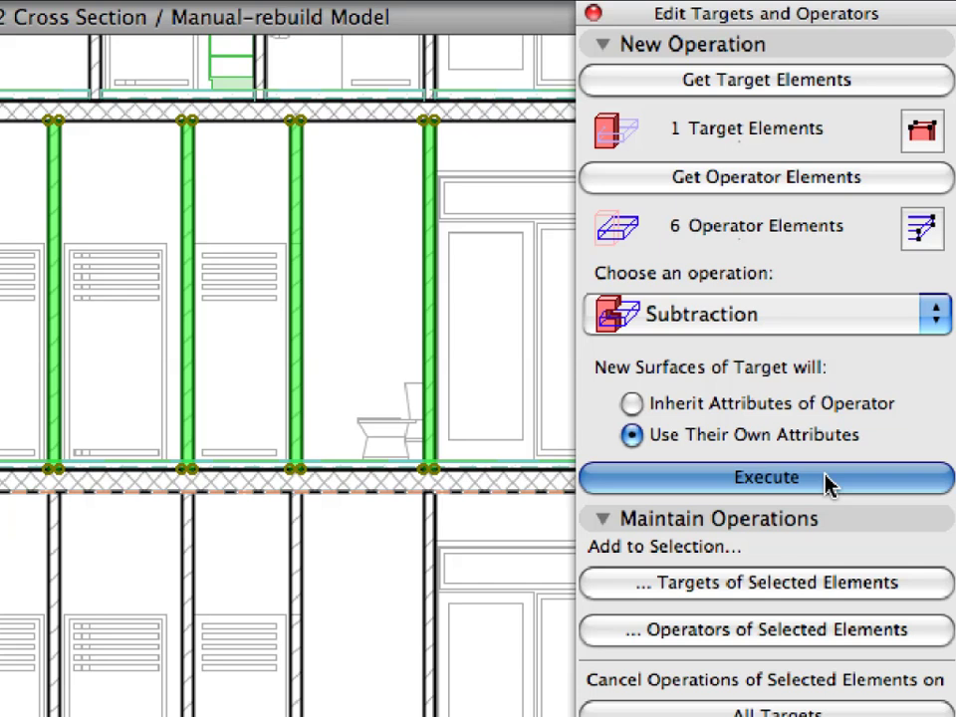
{"action": "left_click", "coordinate": [345, 212]}
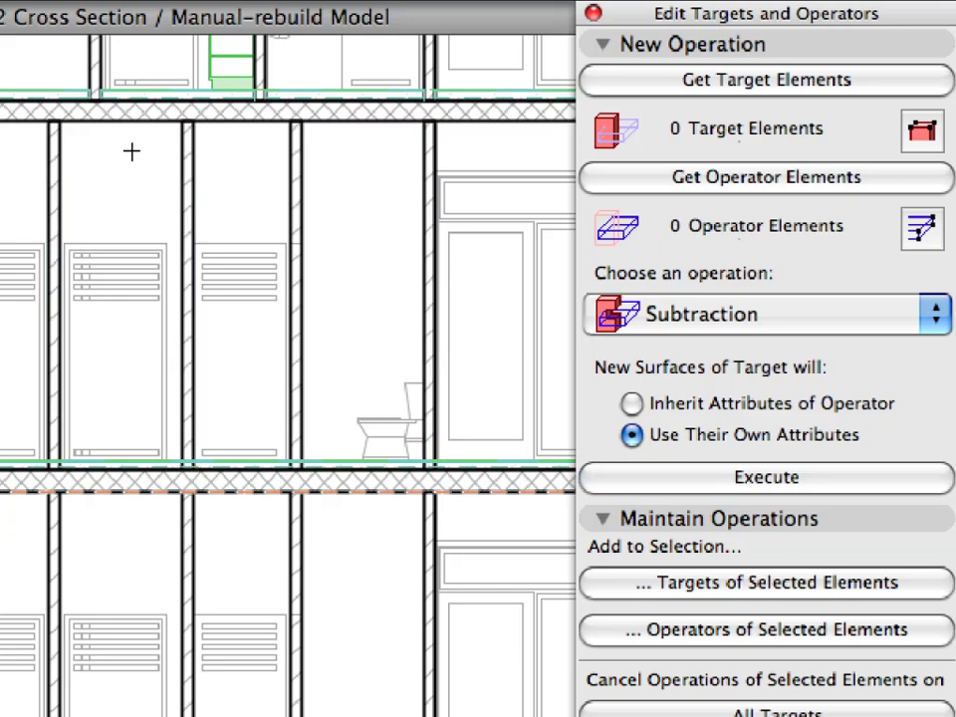
{"action": "scroll", "coordinate": [47, 149], "scroll_direction": "up", "scroll_amount": 3}
{"action": "middle_click_drag", "start_coordinate": [52, 154], "coordinate": [541, 165]}
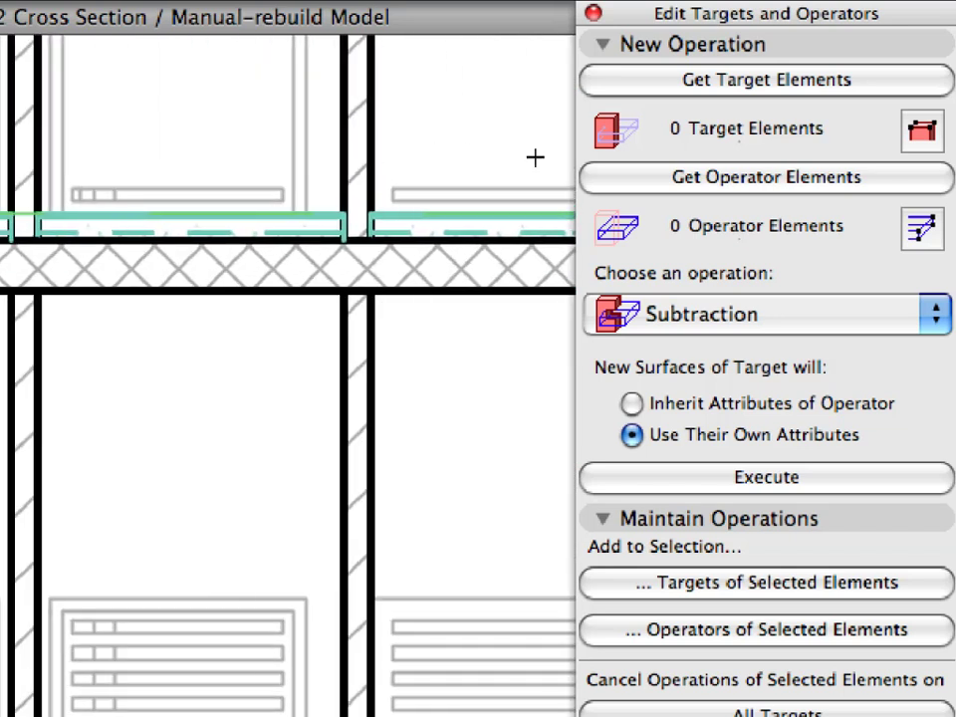
{"action": "middle_click_drag", "start_coordinate": [200, 144], "coordinate": [318, 146]}
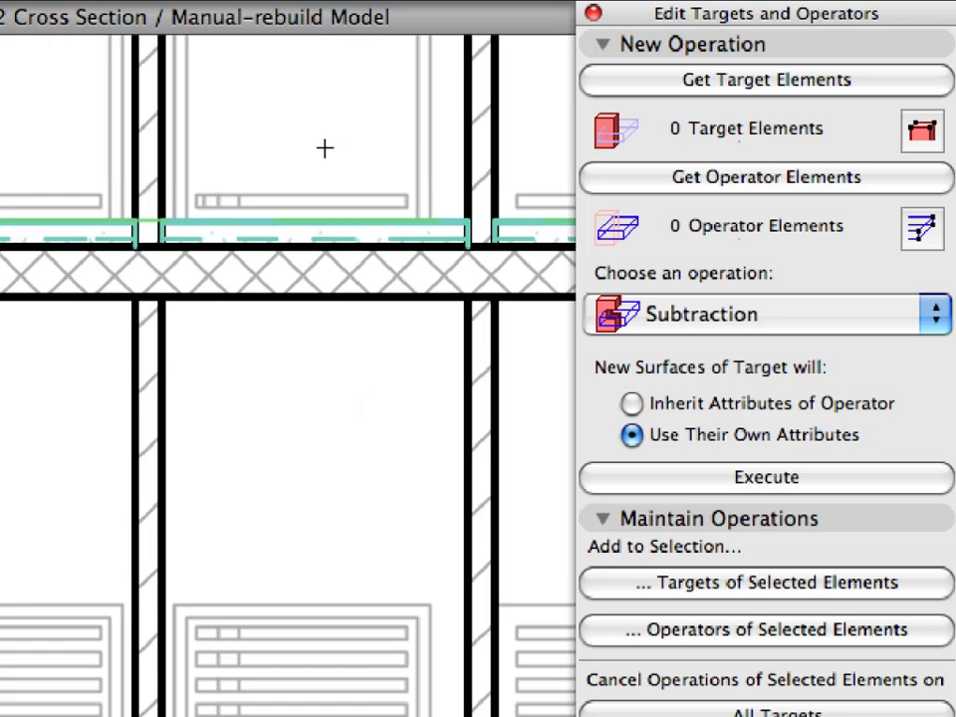
{"action": "middle_click_drag", "start_coordinate": [37, 149], "coordinate": [401, 166]}
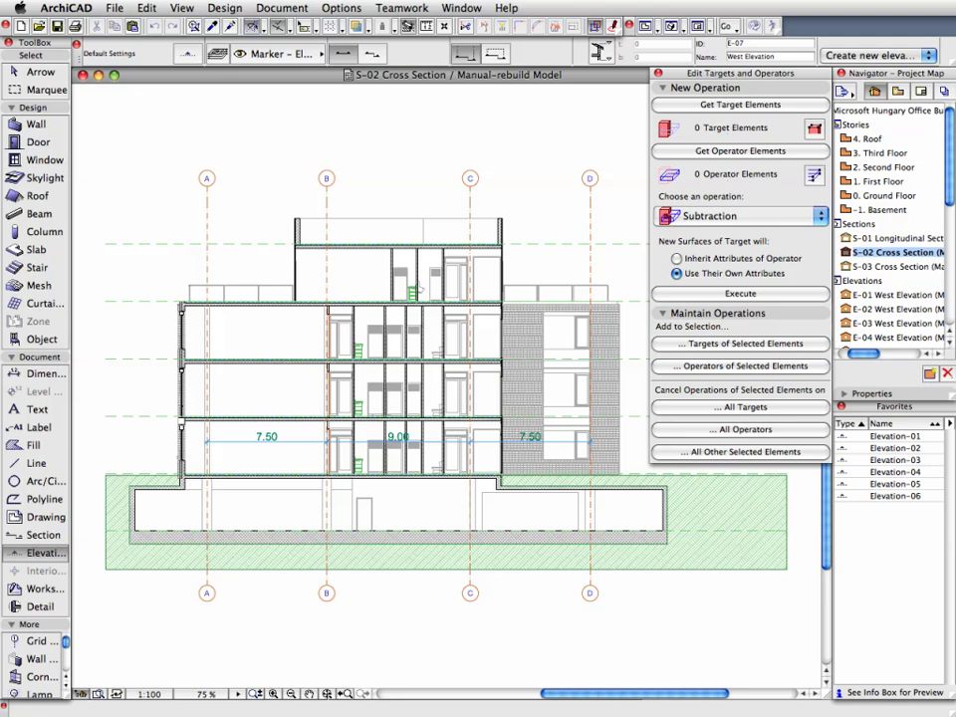
Set the roof slab beneath the top parapet walls as the target element of the next solid operation
{"action": "scroll", "coordinate": [496, 290], "scroll_direction": "up", "scroll_amount": 10}
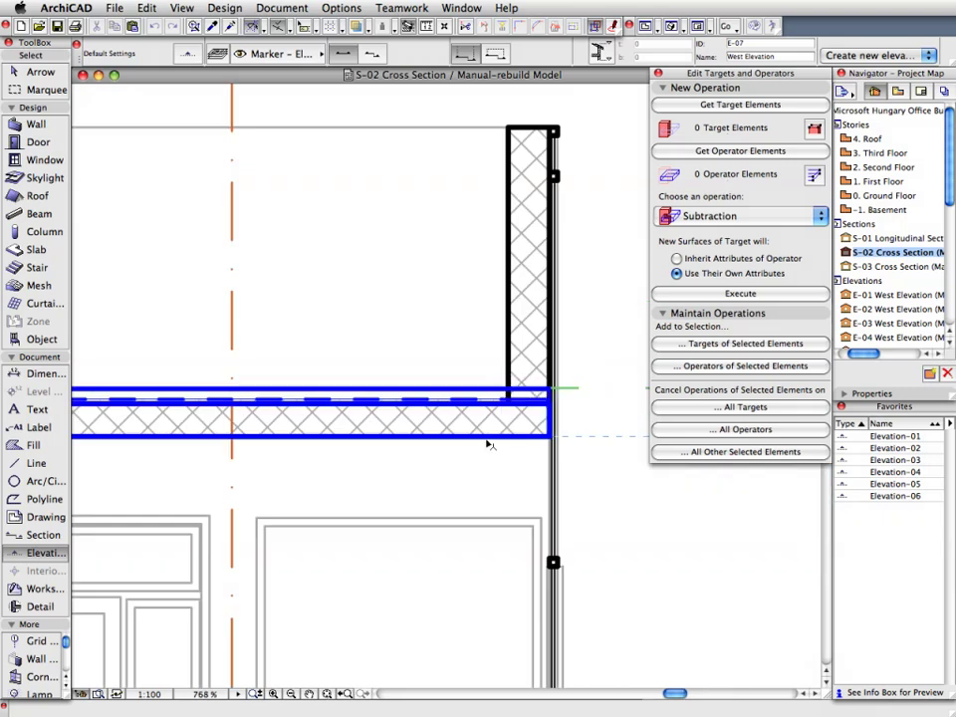
{"action": "left_click", "coordinate": [489, 444]}
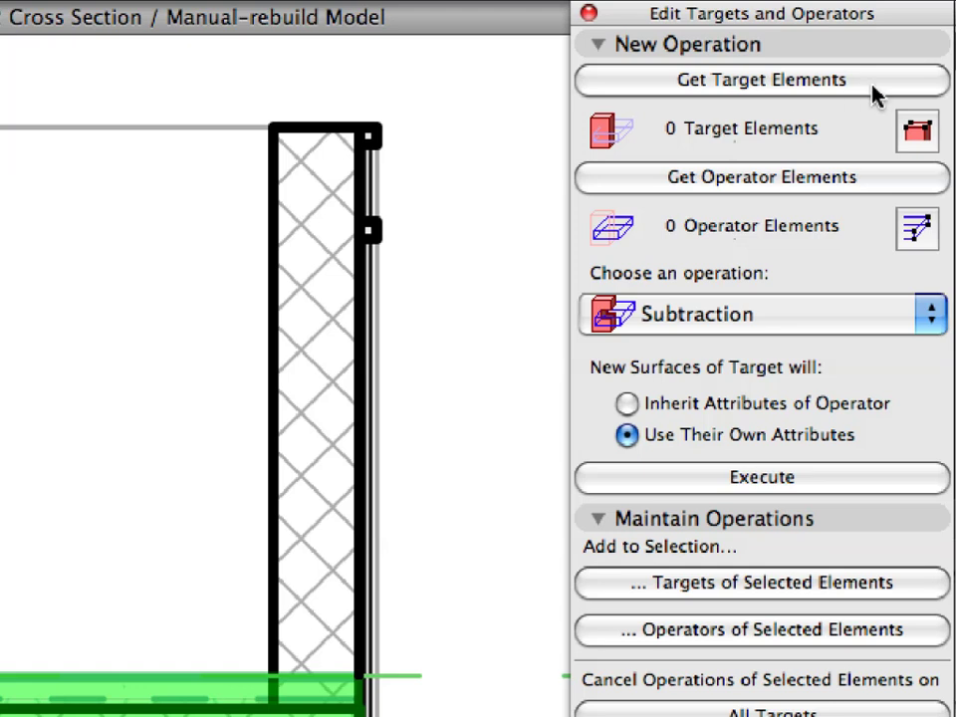
{"action": "left_click", "coordinate": [793, 106]}
{"action": "left_click", "coordinate": [465, 190]}
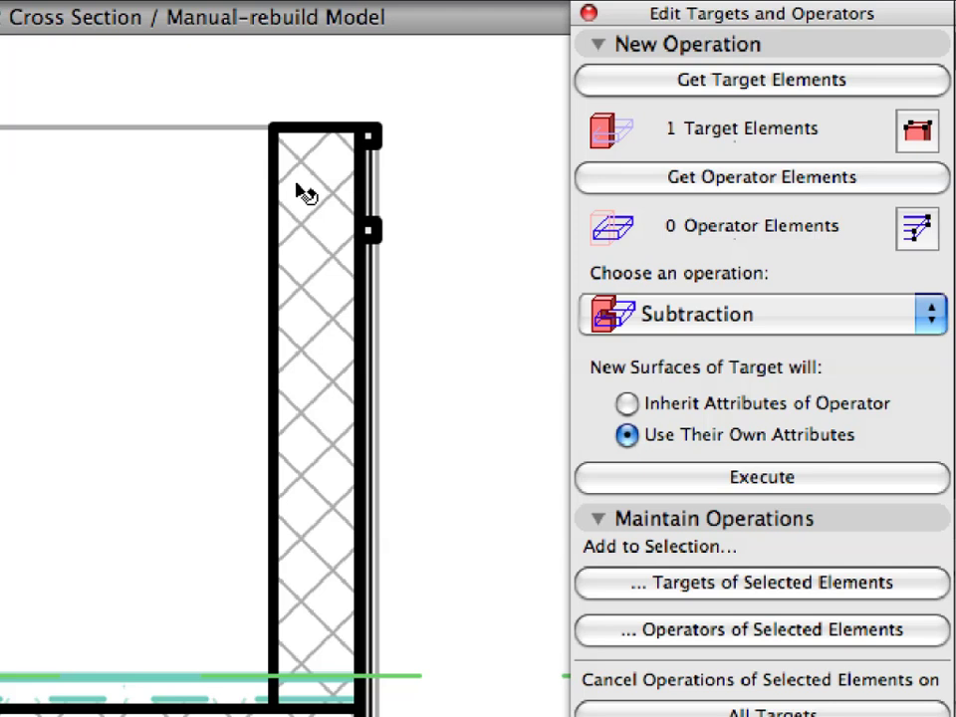
Set the two parapet walls at both ends of the roof slab as the operator elements
{"action": "left_click", "coordinate": [303, 190]}
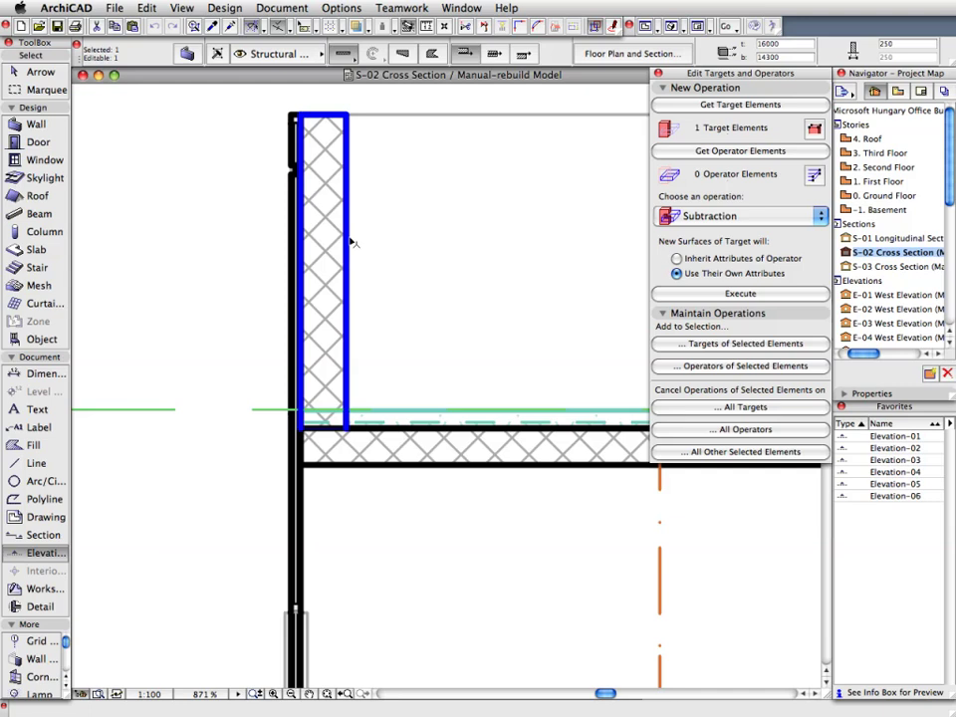
{"action": "left_click", "coordinate": [351, 241]}
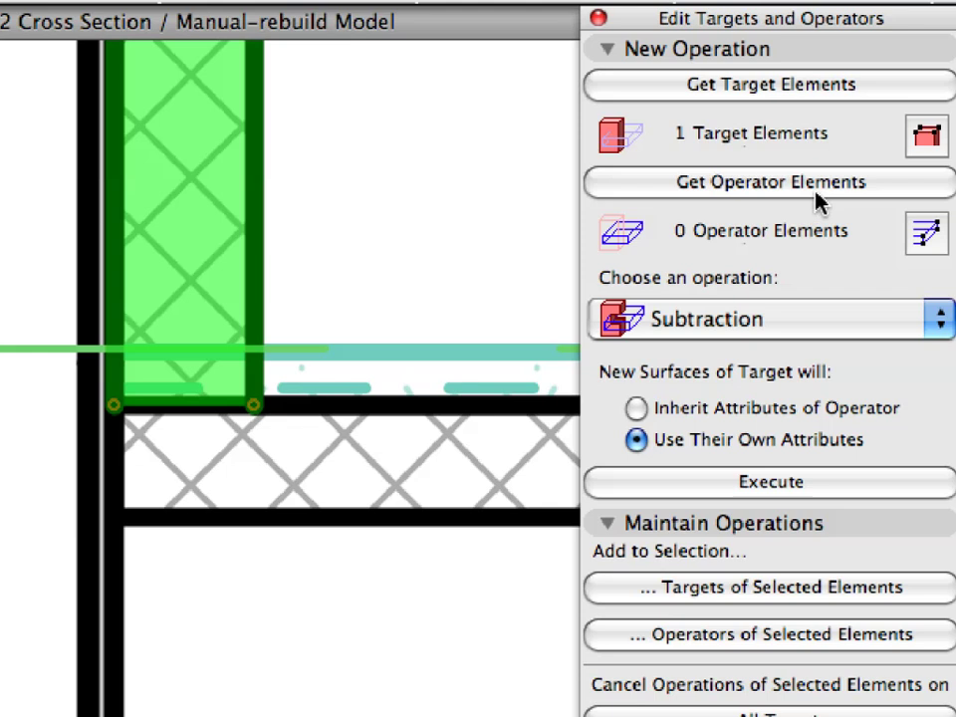
{"action": "left_click", "coordinate": [817, 184]}
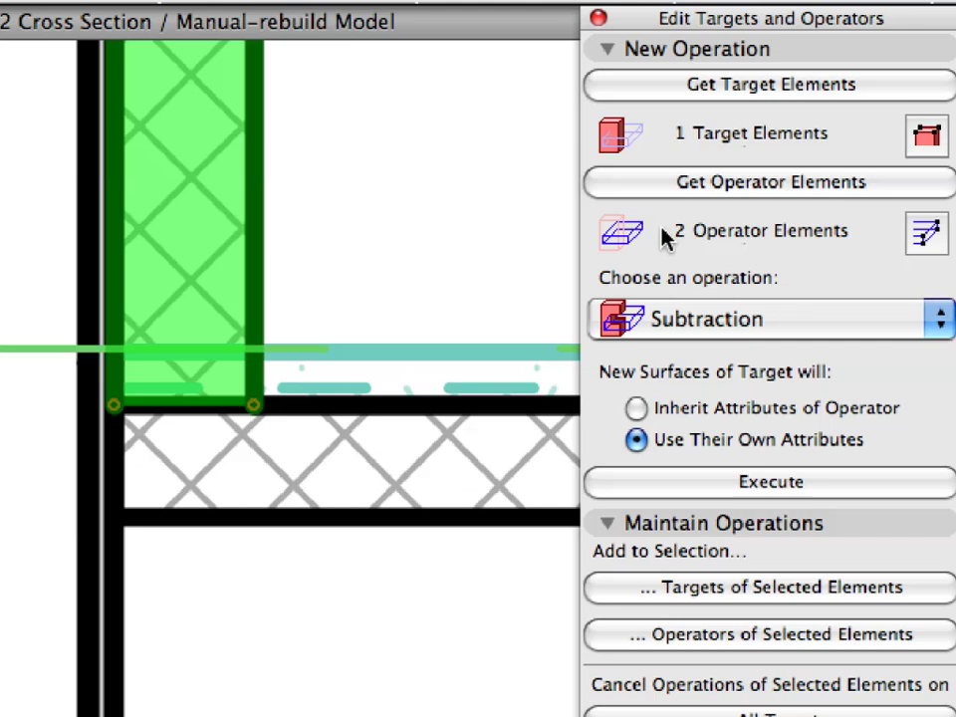
Subtract the two parapet walls from the roof slab, keeping the target's own surface attributes, and close the solid operations palette
{"action": "left_click", "coordinate": [501, 245]}
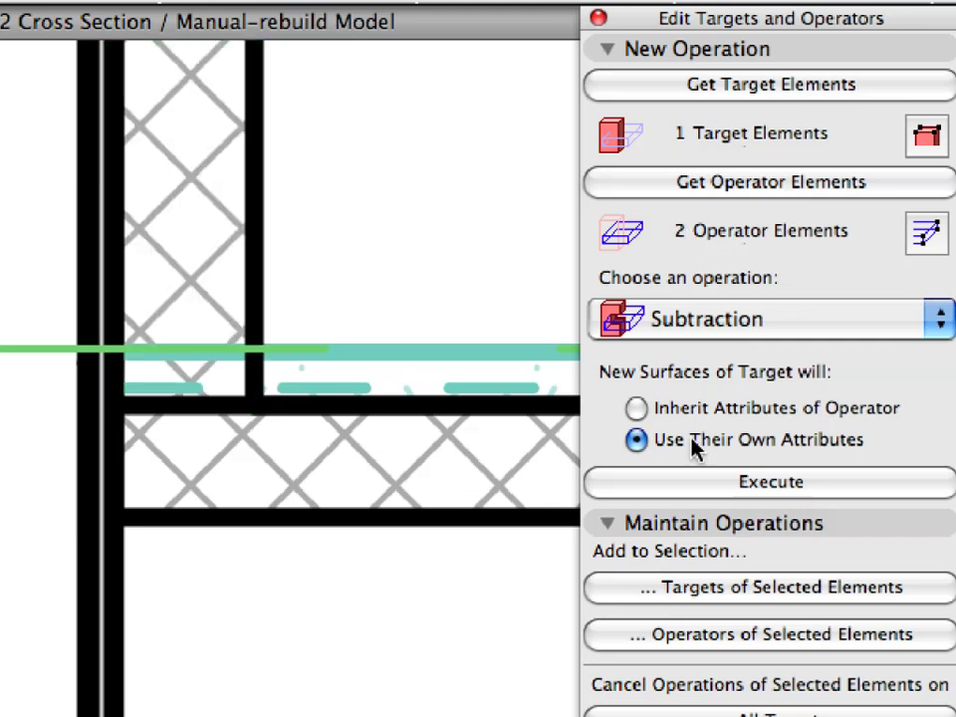
{"action": "left_click", "coordinate": [700, 488]}
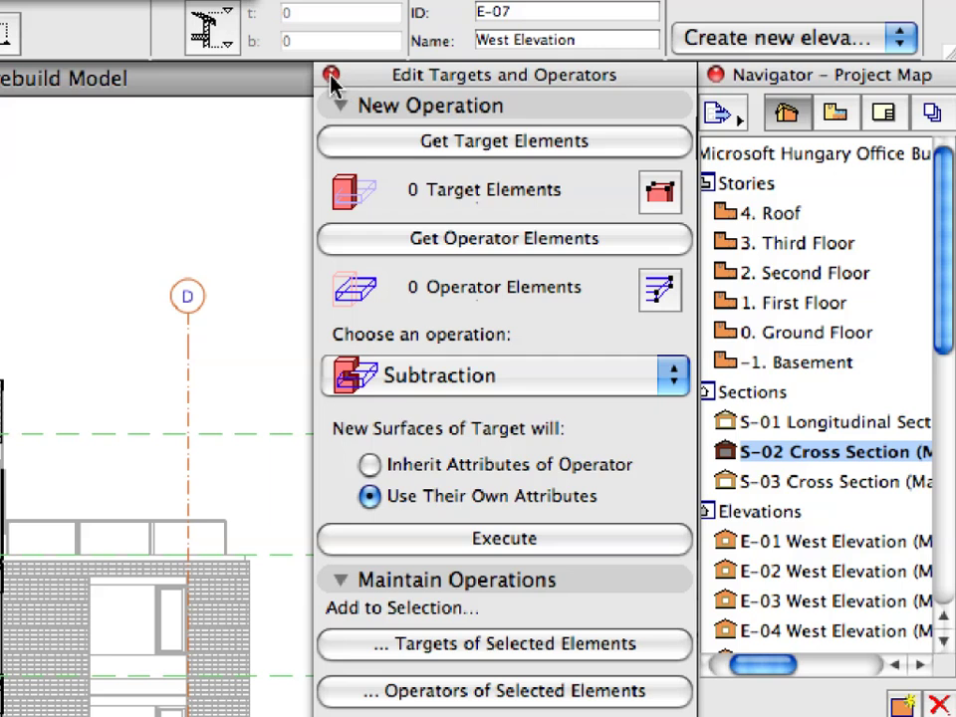
{"action": "left_click", "coordinate": [331, 75]}
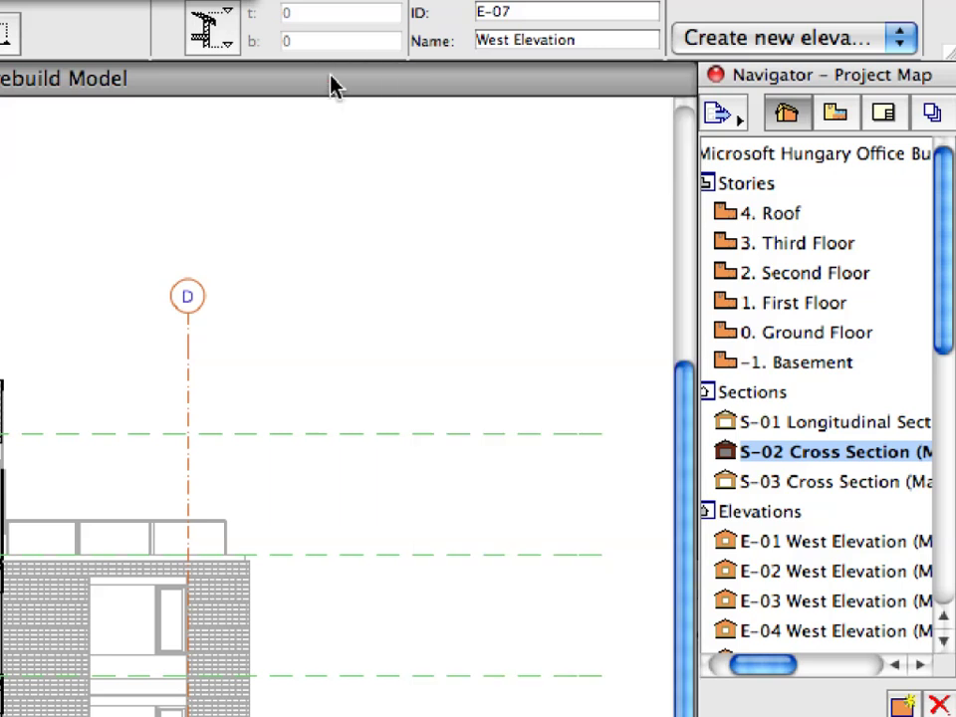